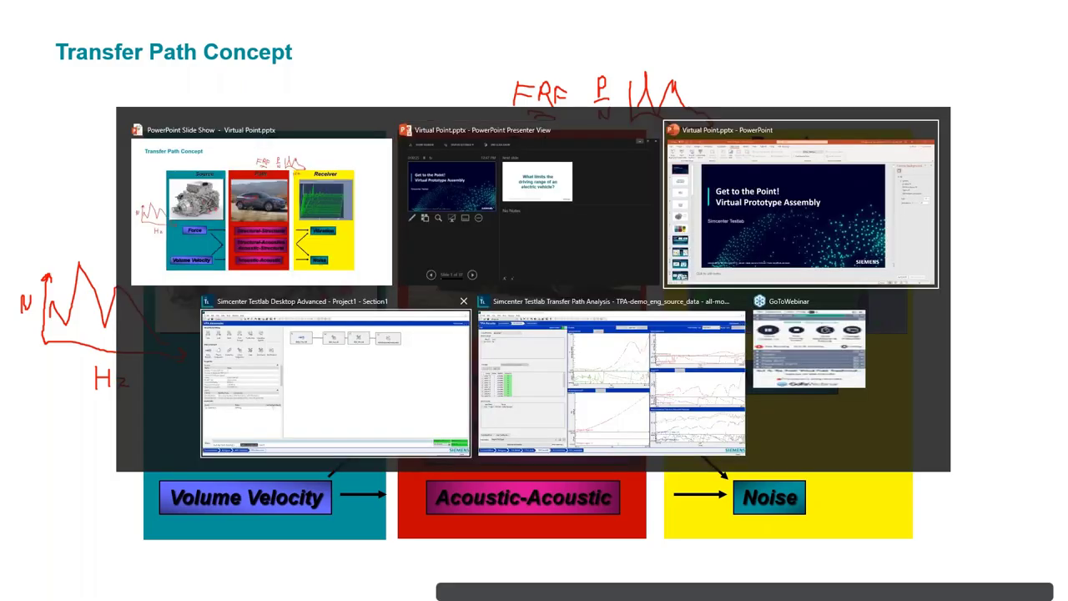
pyautogui.hotkey('alt', 'Tab')
pyautogui.hotkey('alt', 'Tab')
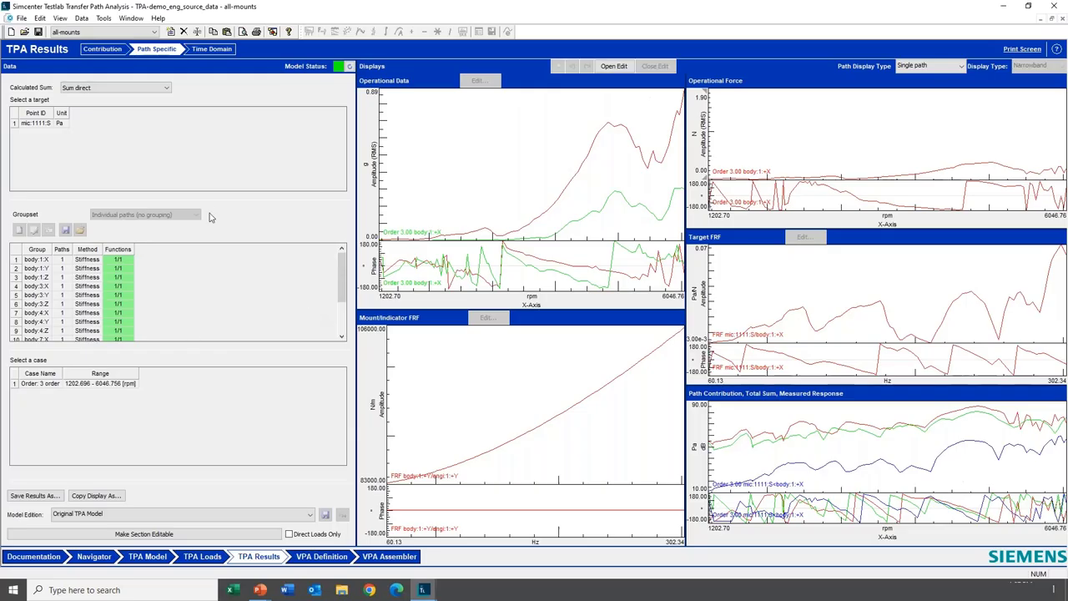
pyautogui.click(104, 18)
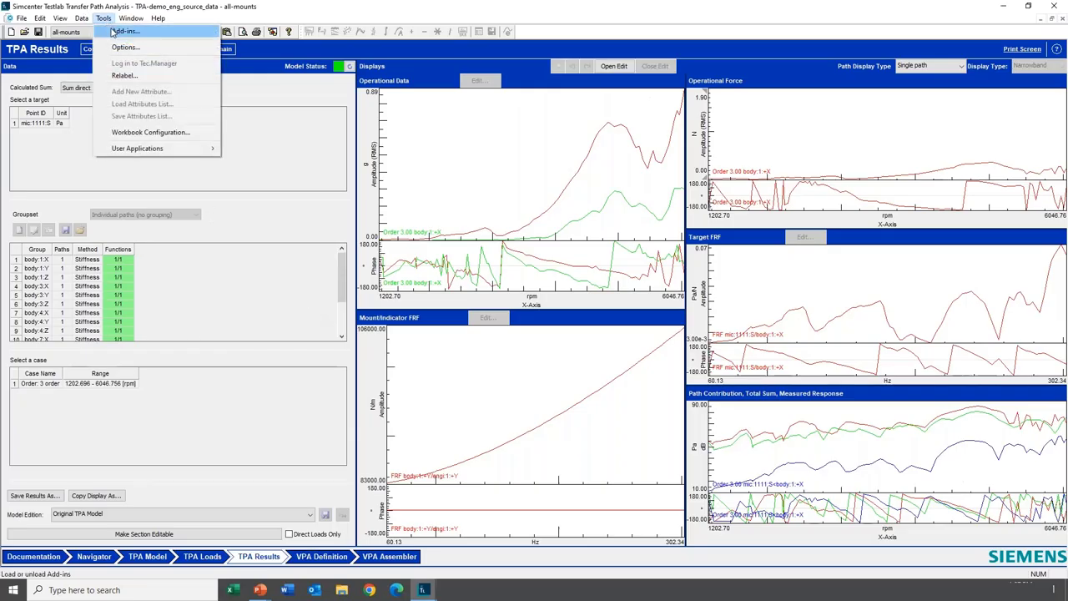
pyautogui.click(117, 33)
pyautogui.moveTo(590, 167); pyautogui.dragTo(587, 317)
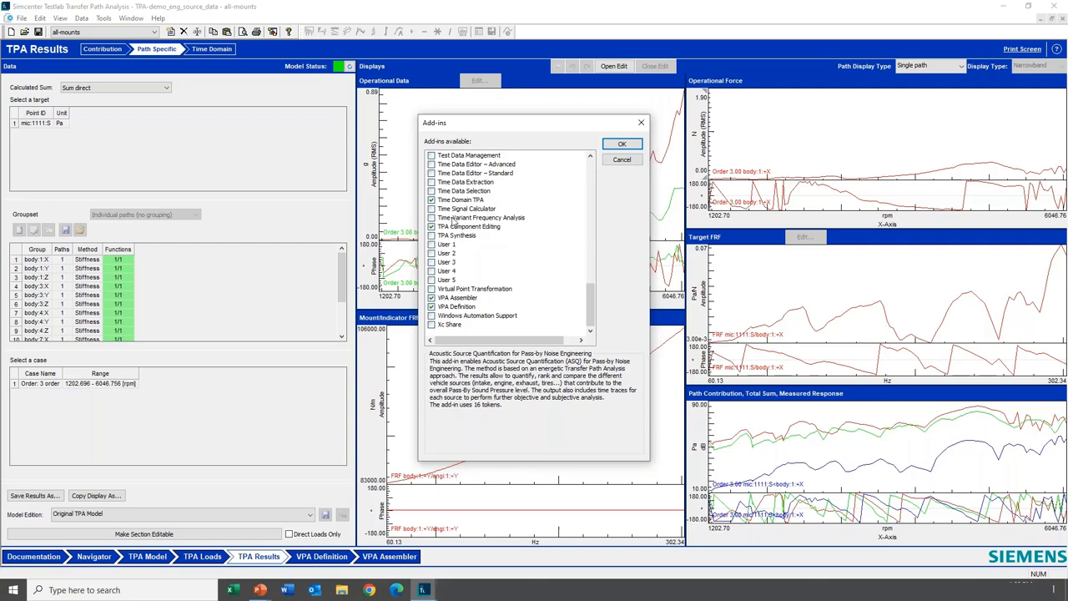
pyautogui.click(623, 161)
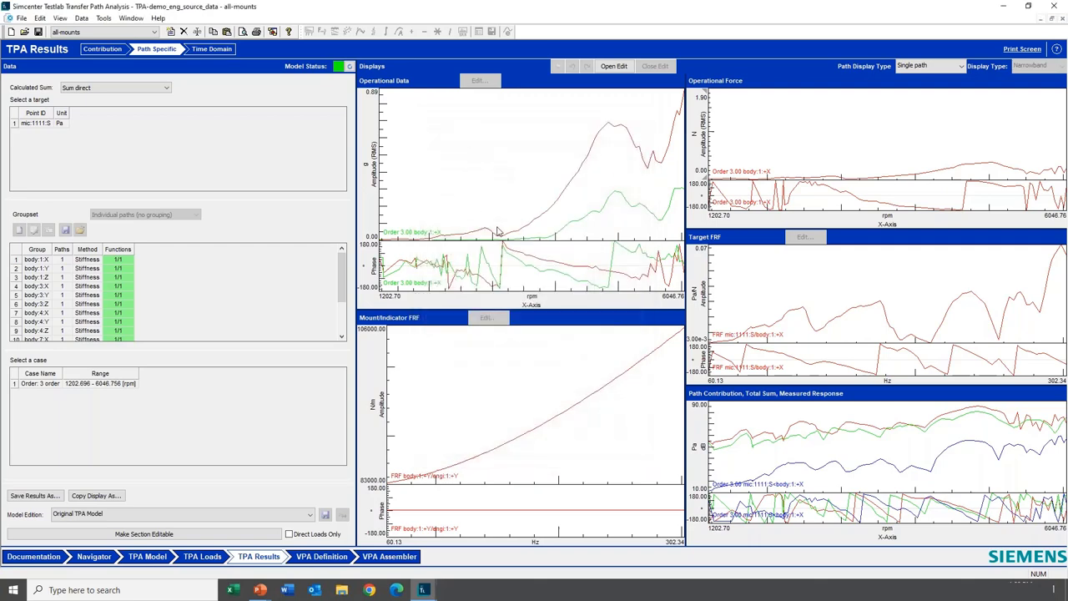
# Step: Review the fifteen selected force paths and the mic:1111:S target in the TPA Model worksheet
pyautogui.click(108, 50)
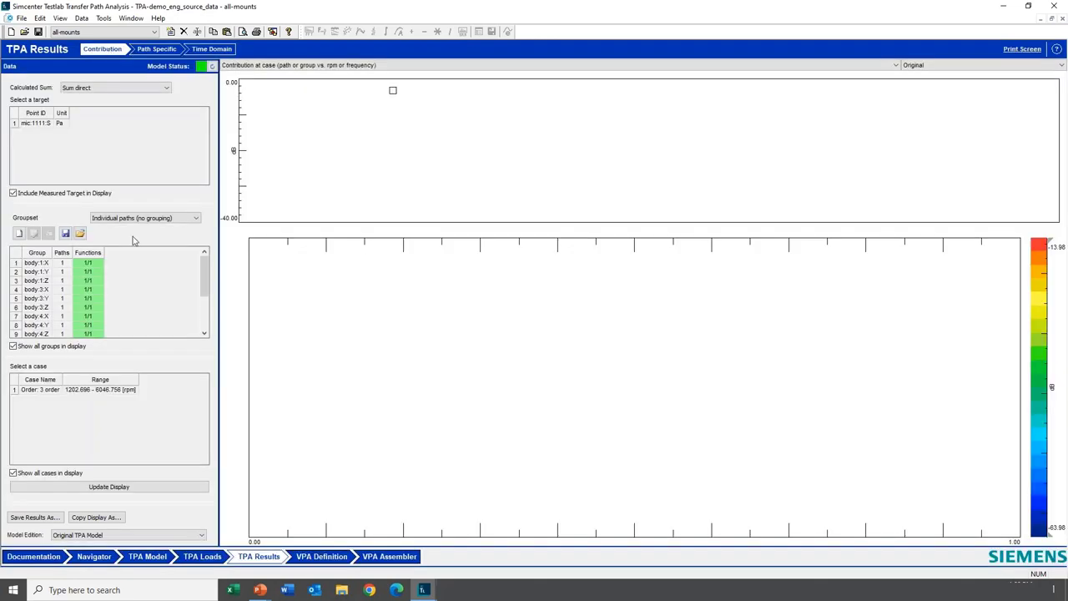
pyautogui.click(146, 557)
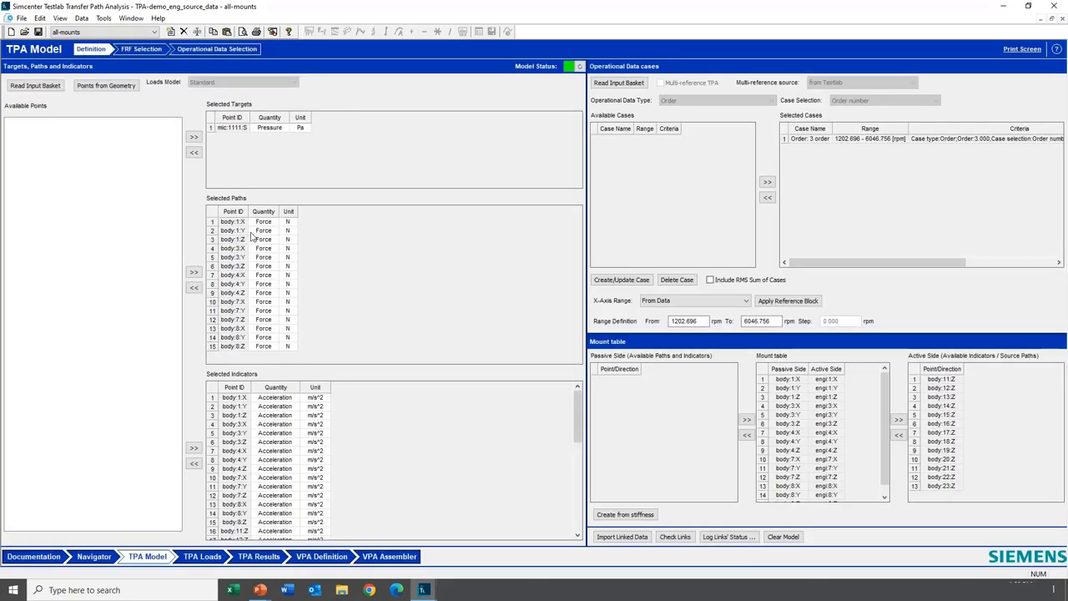
pyautogui.moveTo(234, 222); pyautogui.dragTo(233, 347)
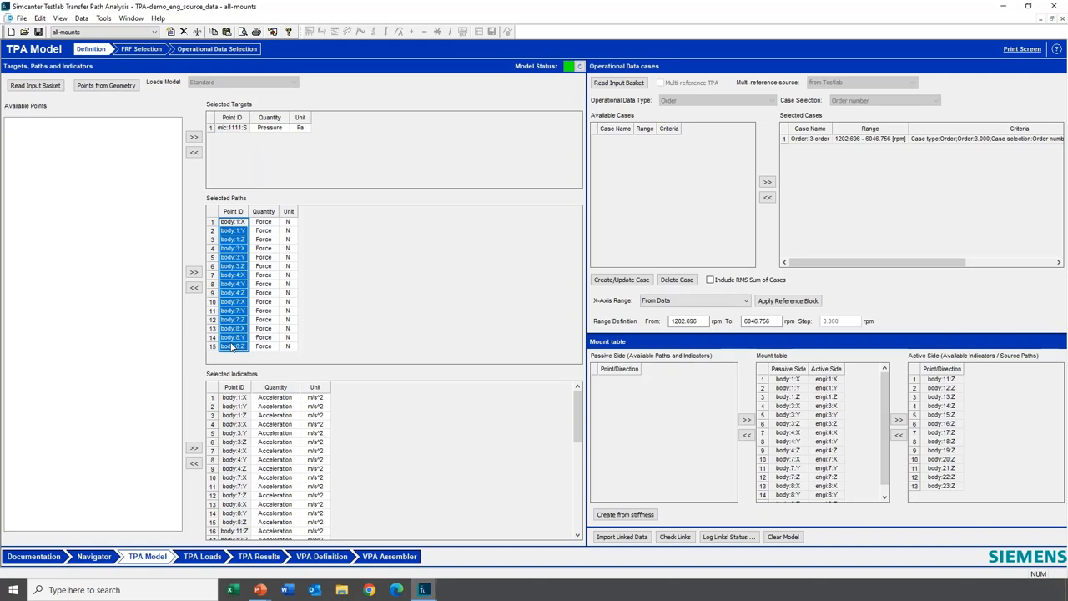
pyautogui.click(238, 130)
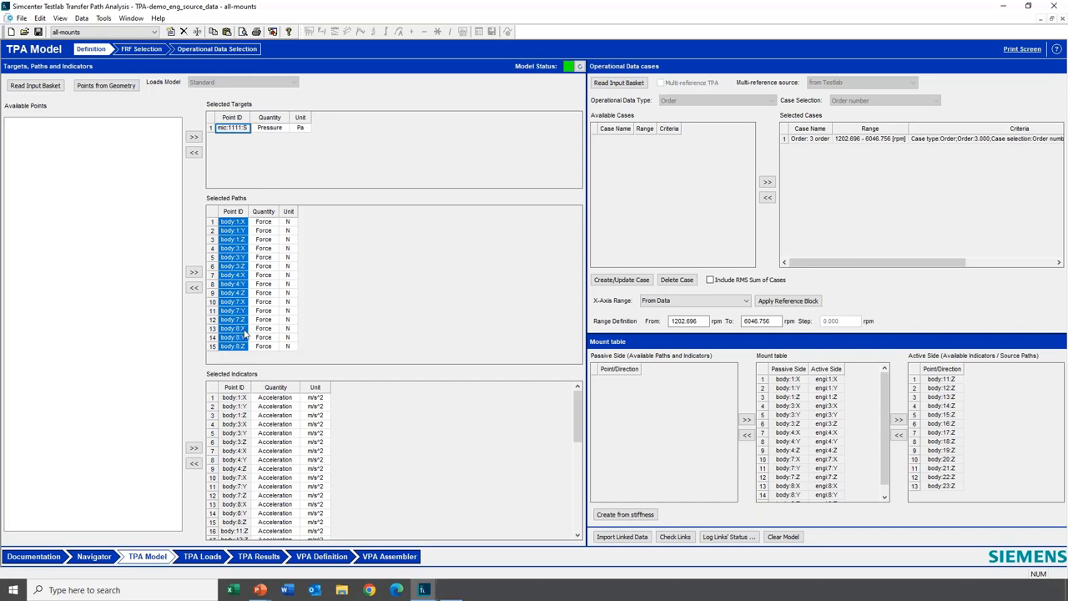
# Step: View the FRFs for mic:1111:S and body:1:Y in the FRF Selection matrix, then return to TPA Results
pyautogui.click(147, 50)
pyautogui.click(75, 149)
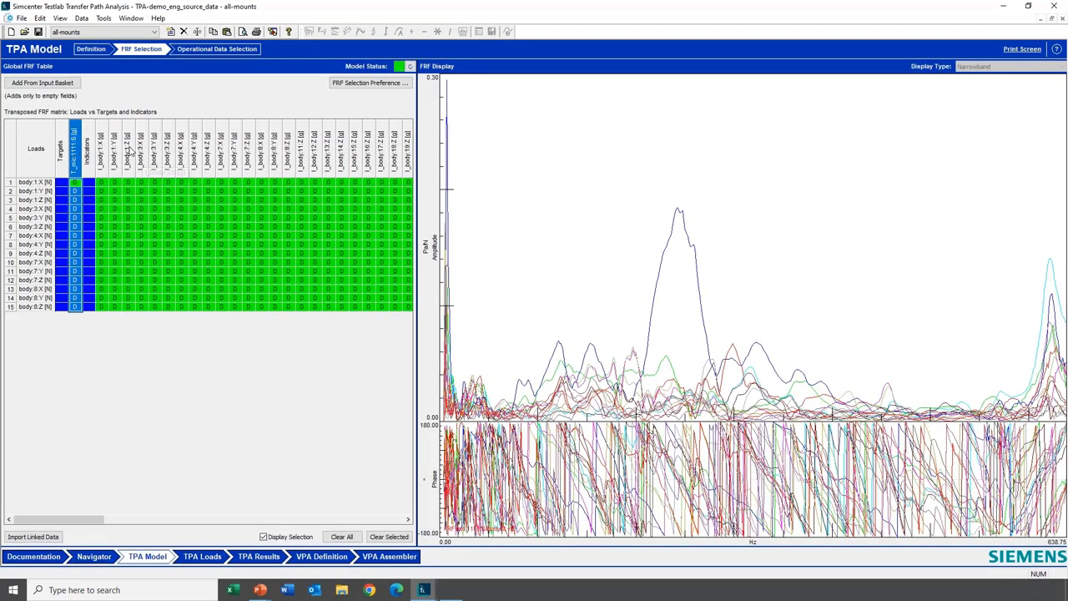
pyautogui.click(117, 150)
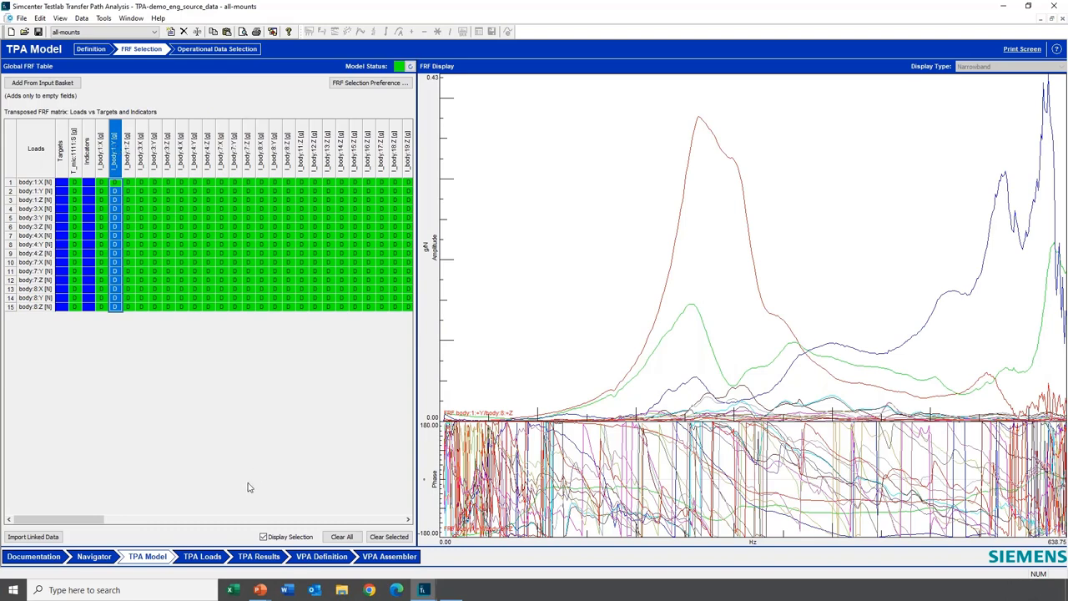
pyautogui.click(259, 557)
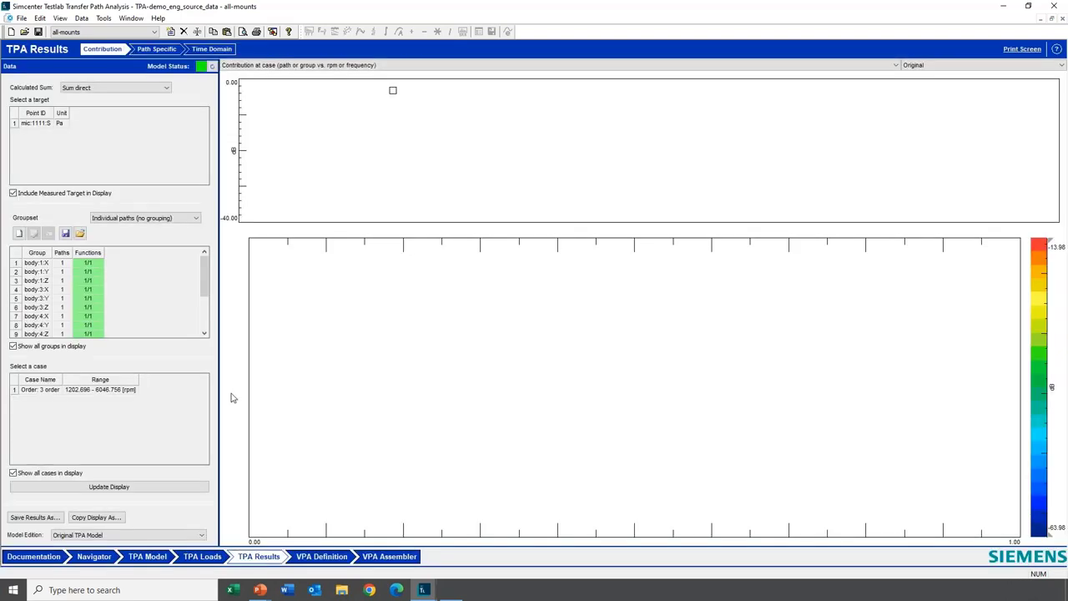
# Step: Update the contribution display, then inspect the path-specific contribution plots for body:1:X and body:1:Z
pyautogui.click(86, 488)
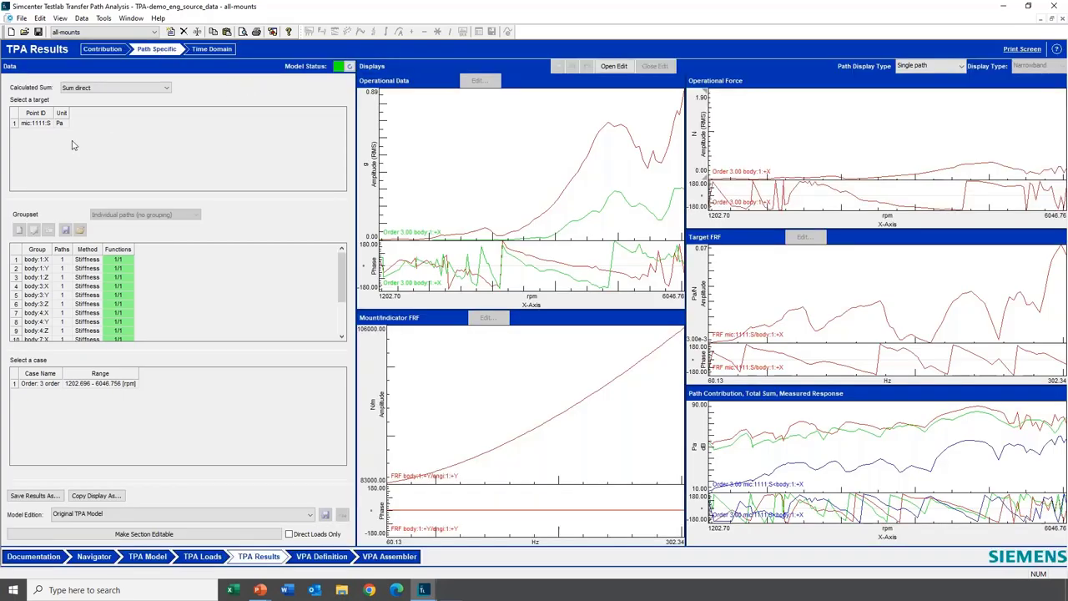
pyautogui.click(14, 260)
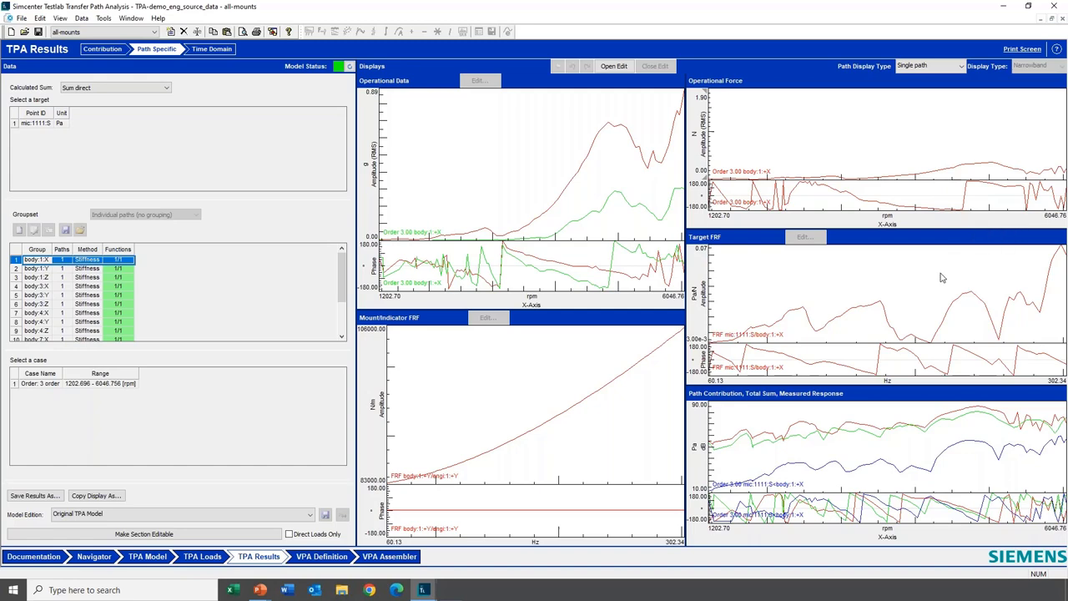
pyautogui.click(941, 461)
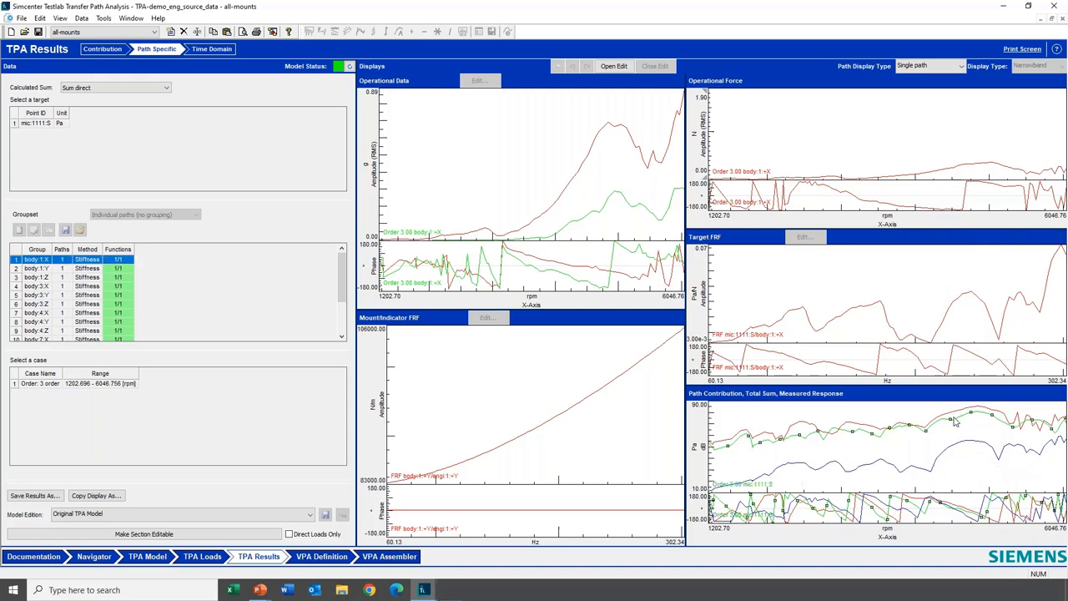
pyautogui.click(955, 422)
pyautogui.click(16, 278)
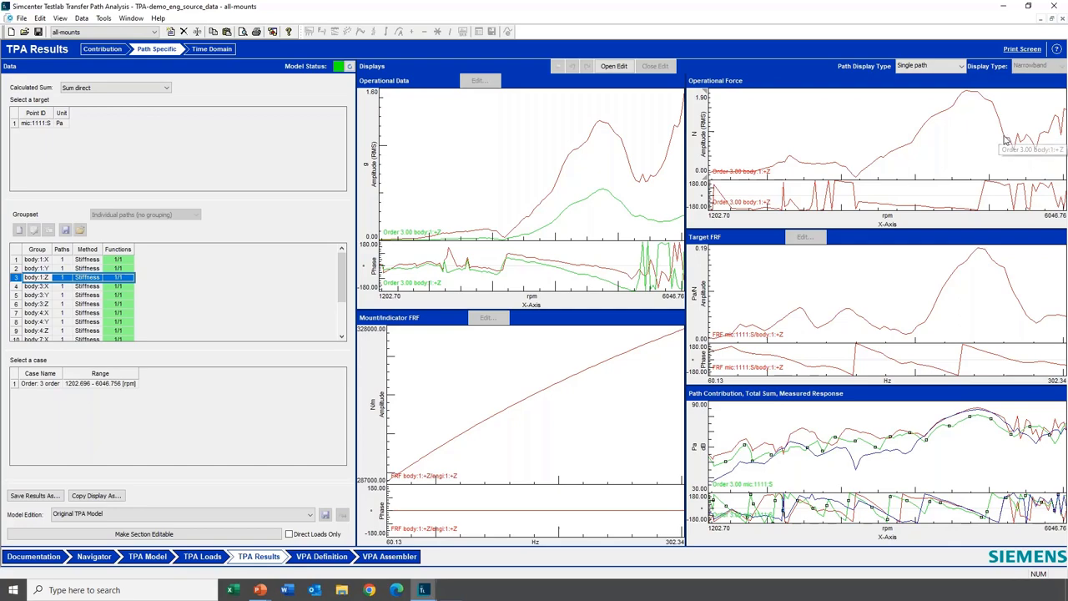
# Step: Show the T_mic:1111:S column FRFs in the TPA Model's FRF Selection matrix
pyautogui.click(149, 560)
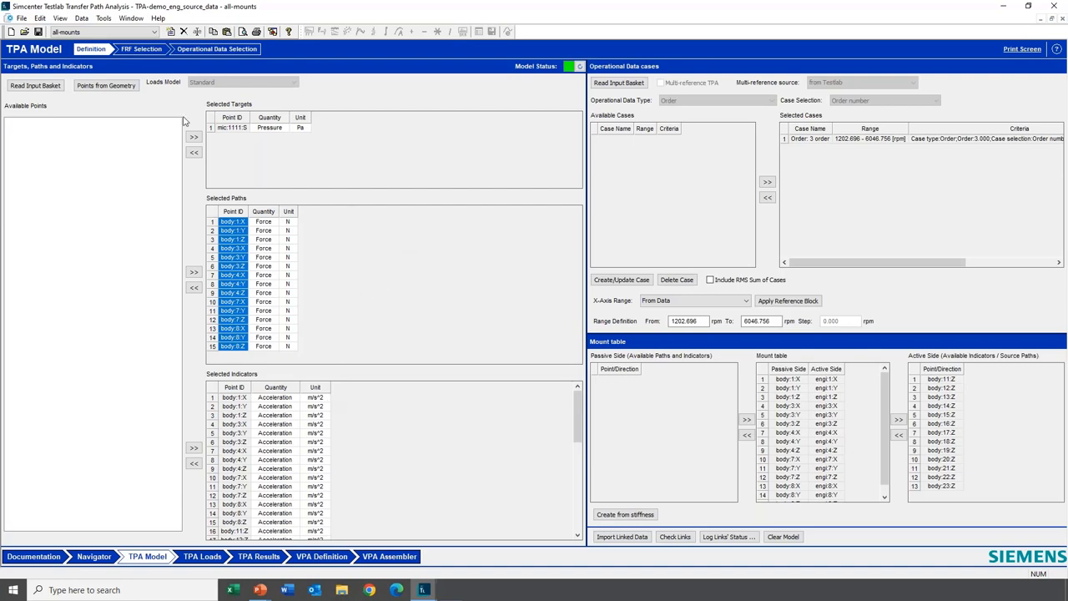
pyautogui.click(148, 48)
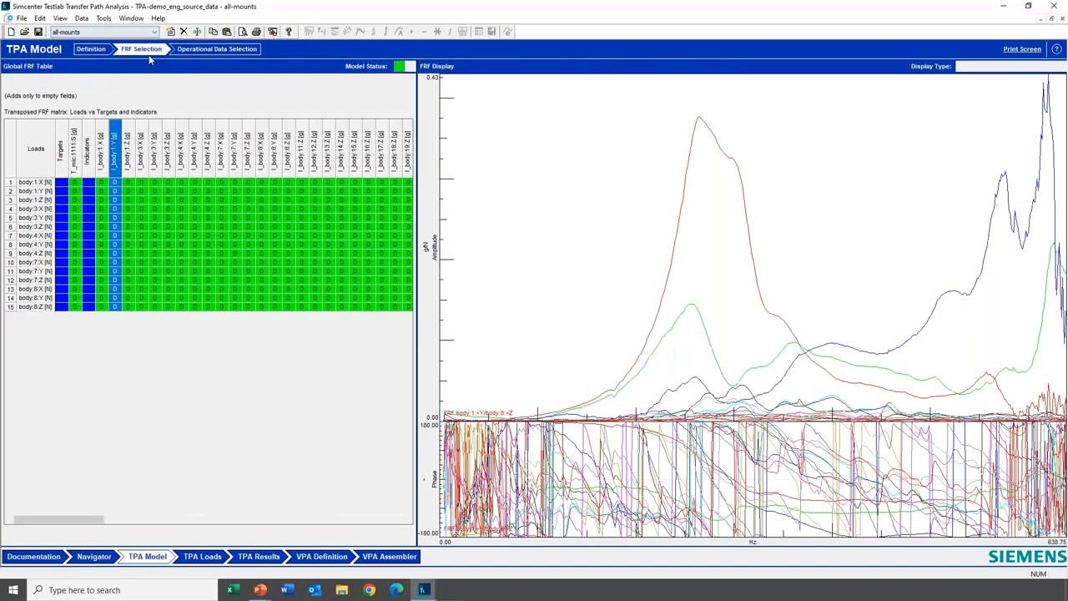
pyautogui.click(77, 196)
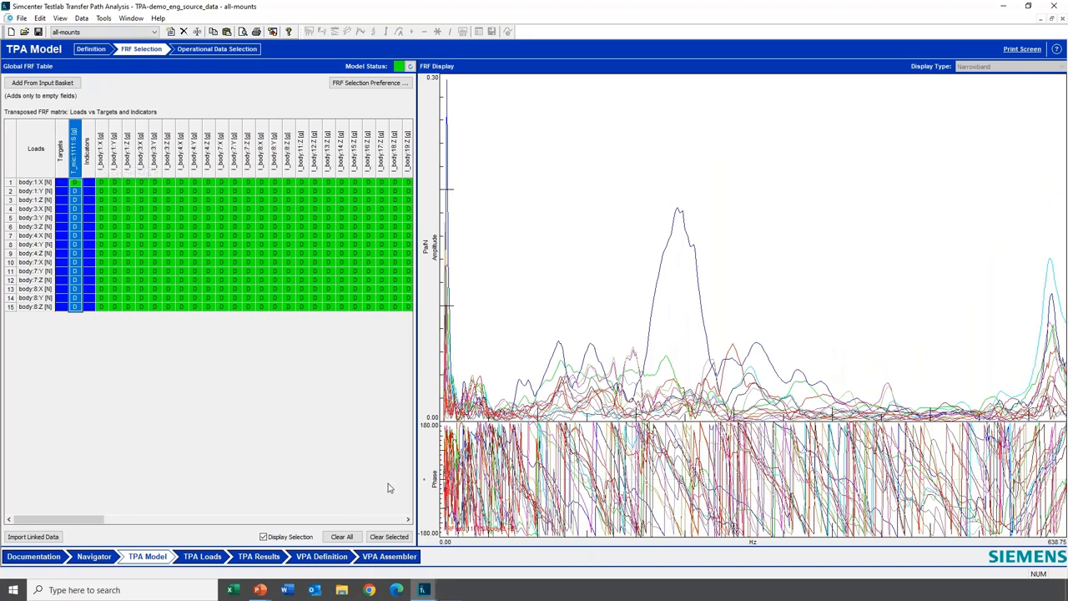
pyautogui.moveTo(260, 590)
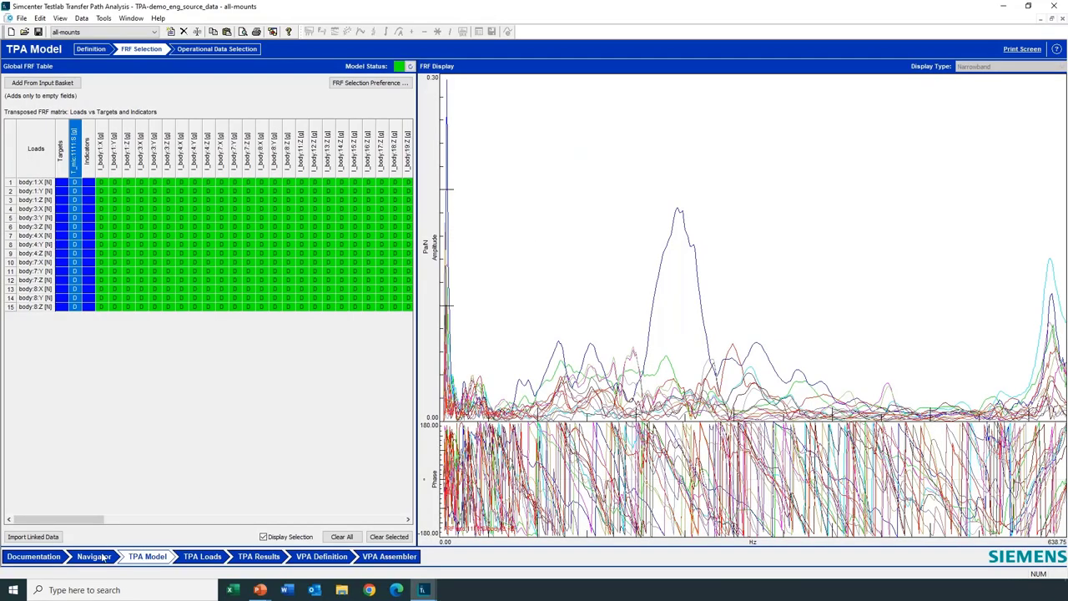
pyautogui.click(104, 557)
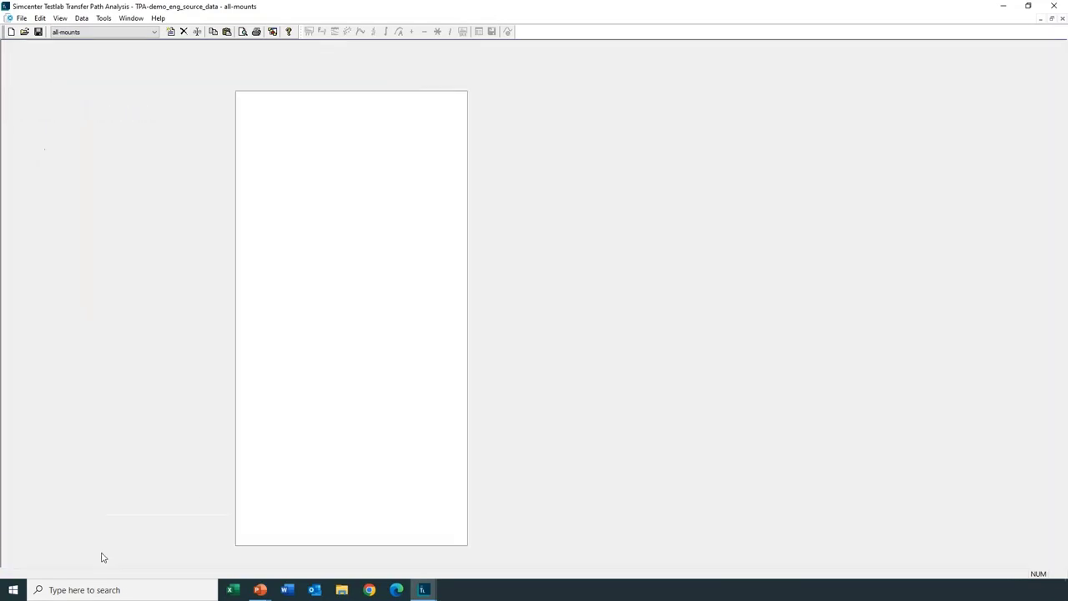
pyautogui.click(10, 209)
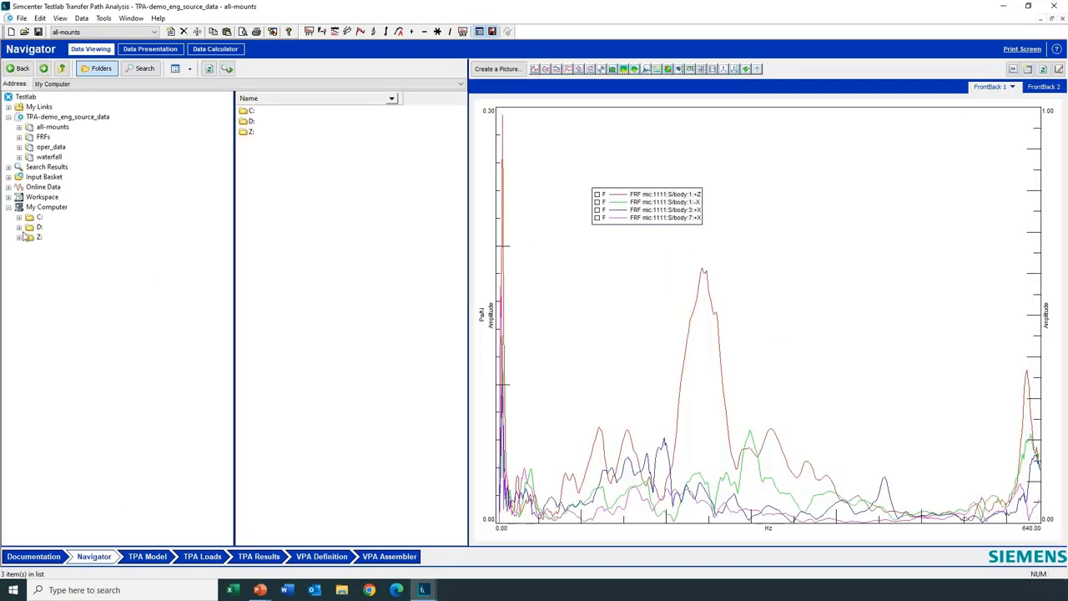
pyautogui.click(20, 228)
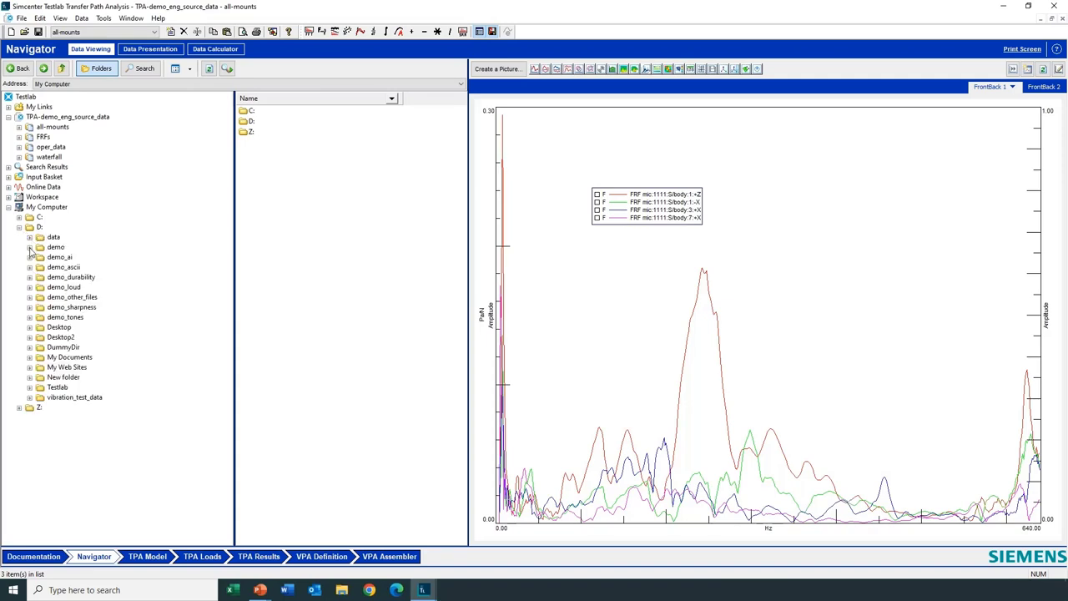
pyautogui.click(30, 248)
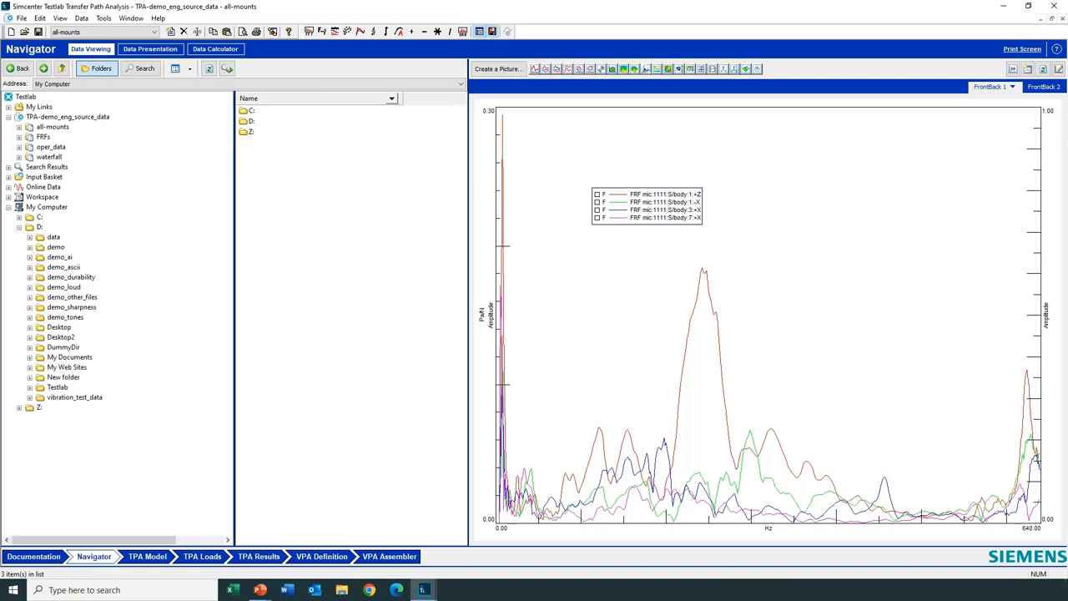
pyautogui.moveTo(229, 125); pyautogui.dragTo(238, 338)
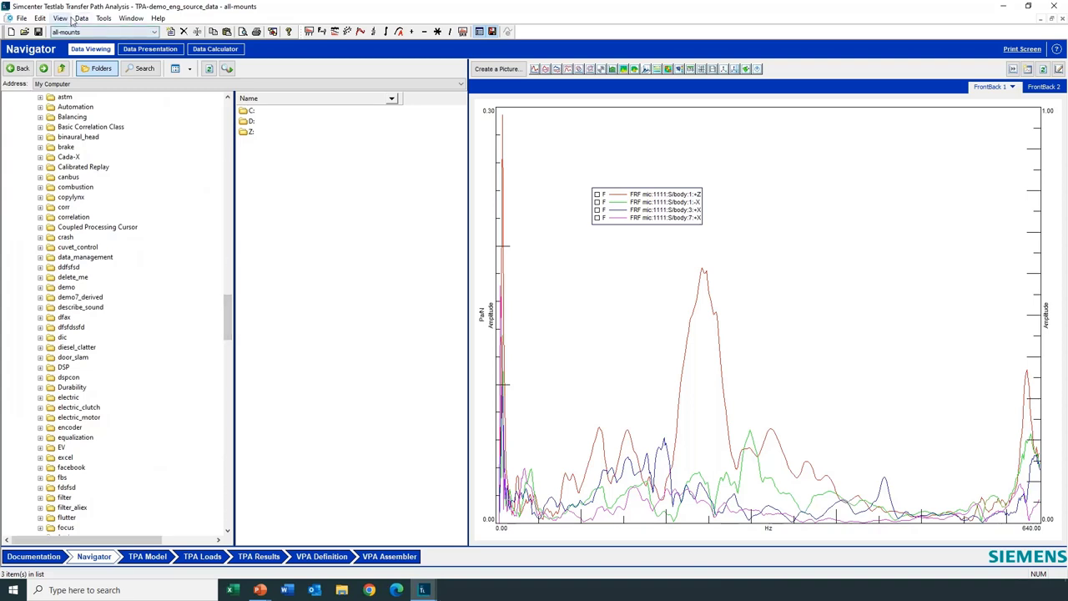
pyautogui.moveTo(225, 319); pyautogui.dragTo(230, 433)
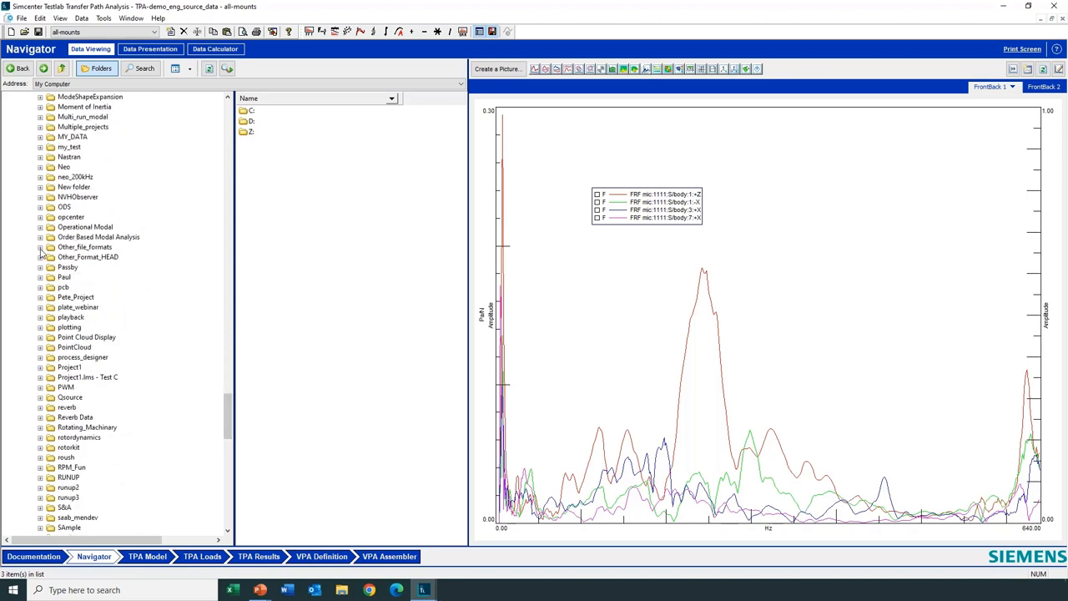
pyautogui.click(40, 247)
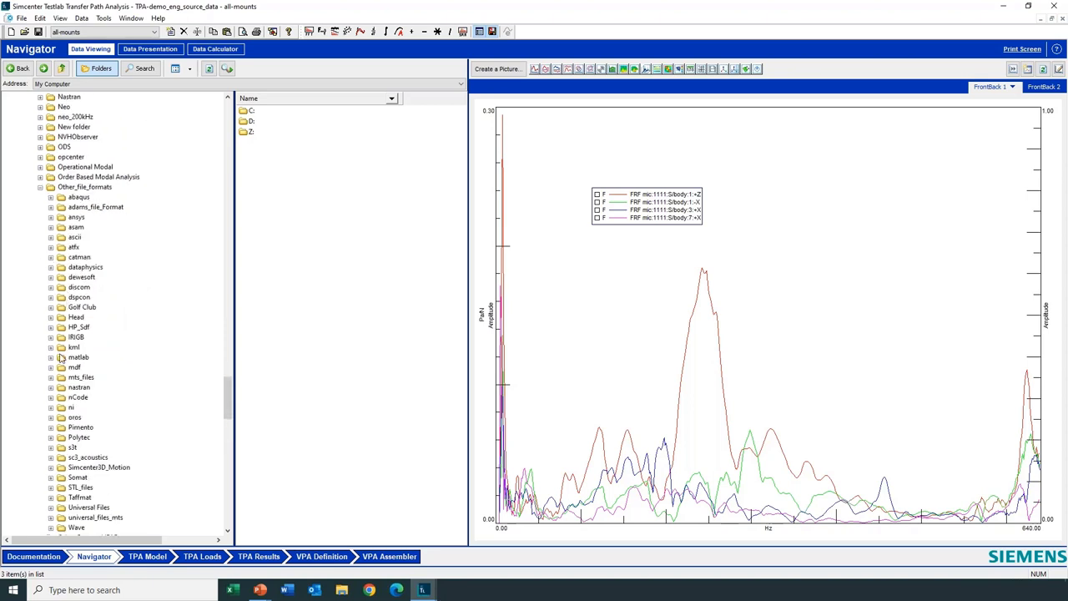
pyautogui.click(50, 387)
pyautogui.click(127, 368)
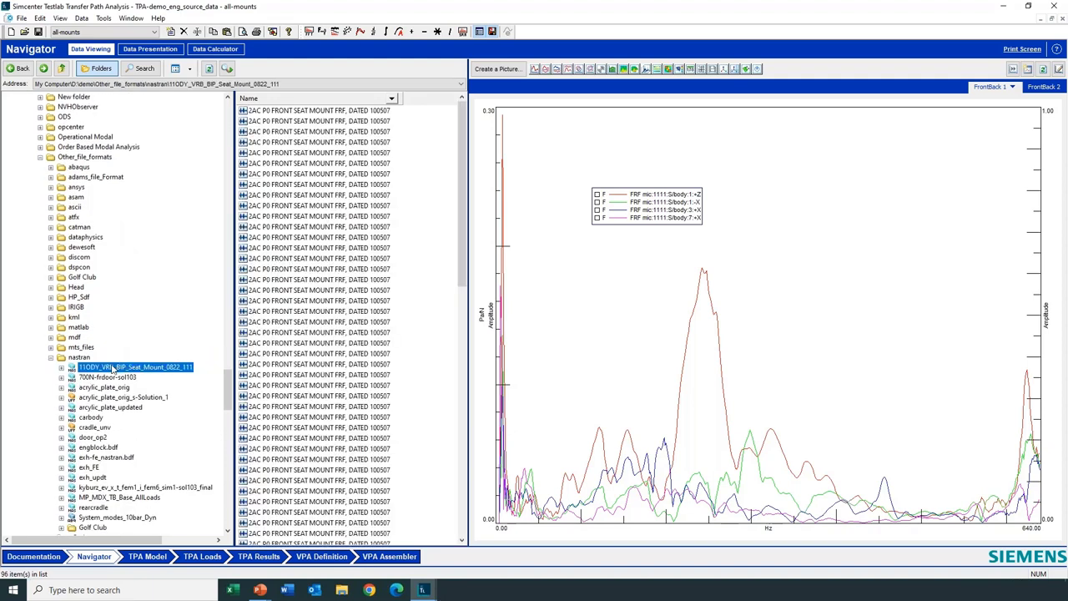
pyautogui.click(535, 70)
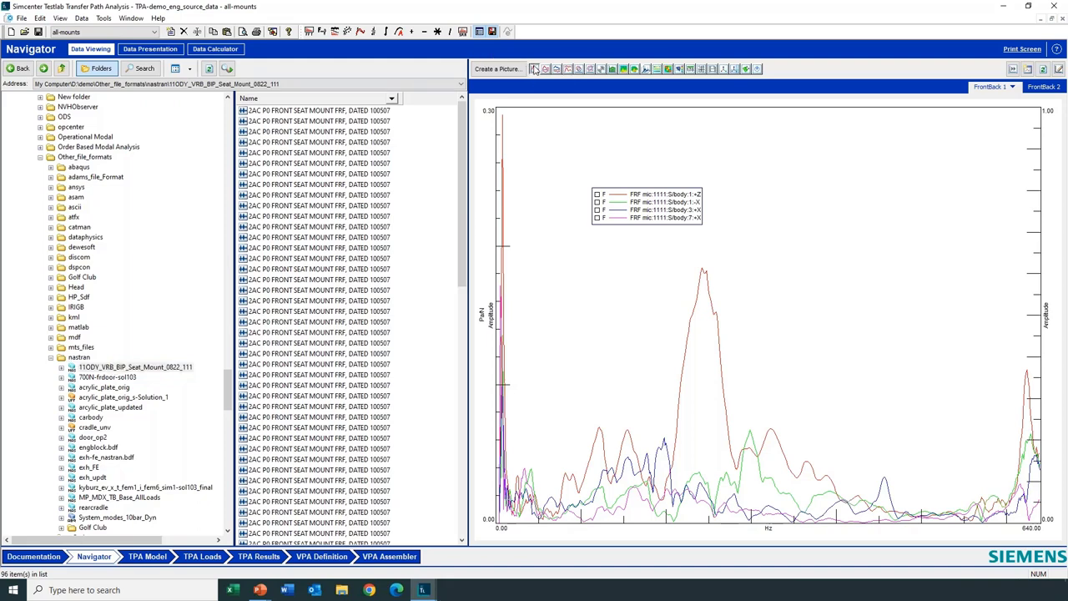
pyautogui.moveTo(317, 173); pyautogui.dragTo(551, 238)
pyautogui.click(374, 333)
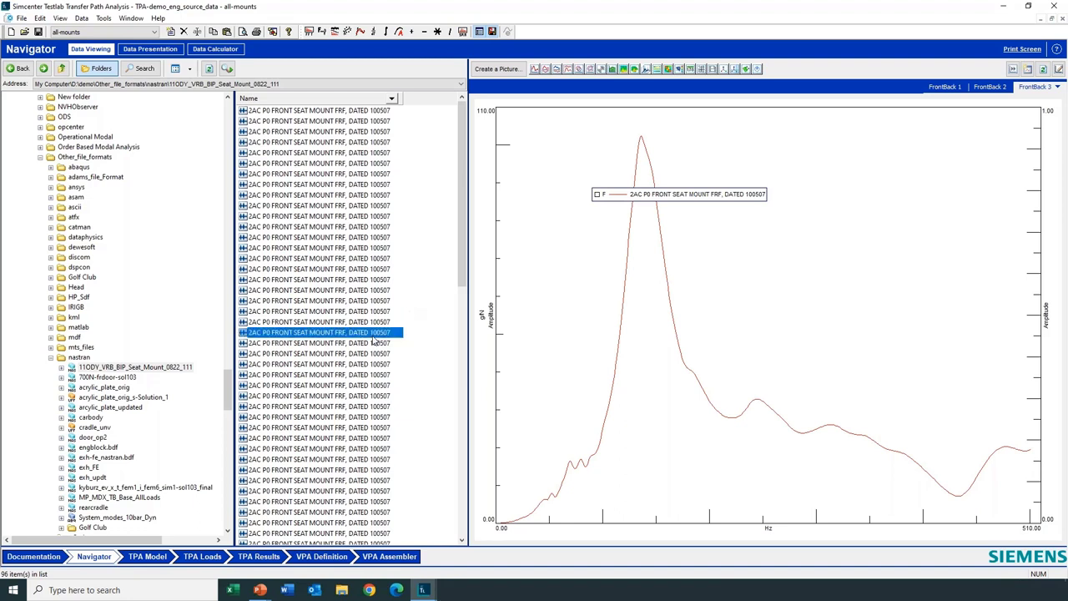
pyautogui.moveTo(374, 341); pyautogui.dragTo(590, 357)
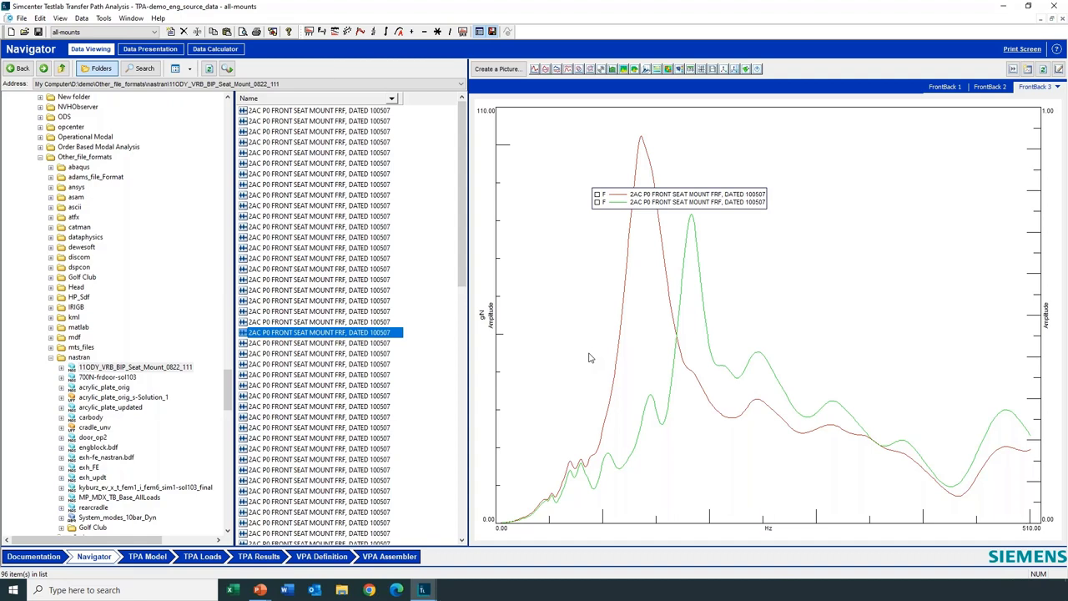
pyautogui.keyDown('shift'); pyautogui.click(364, 272); pyautogui.keyUp('shift')
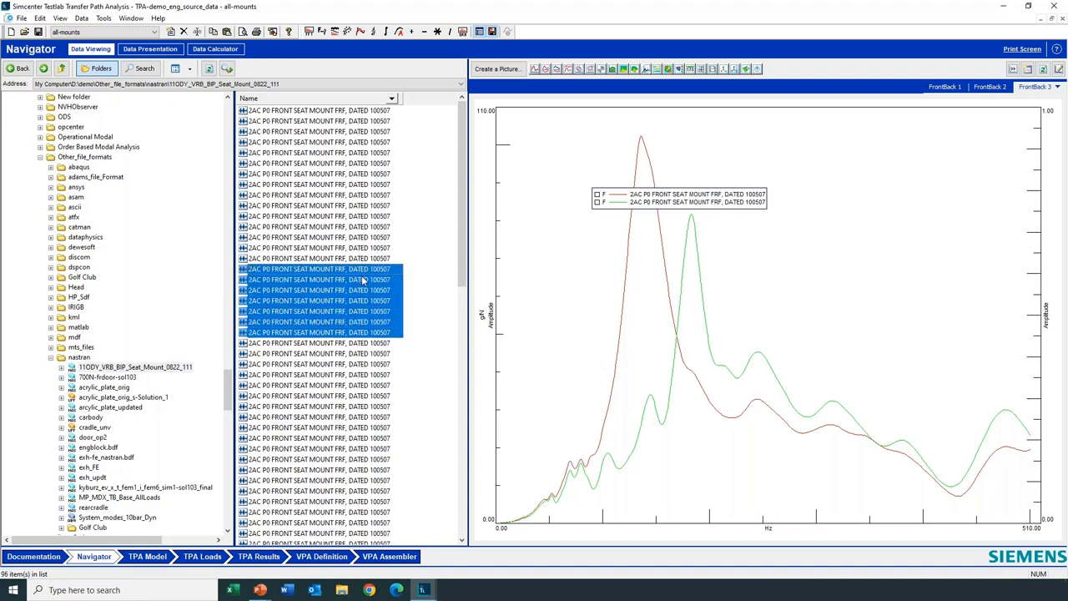
pyautogui.rightClick(363, 280)
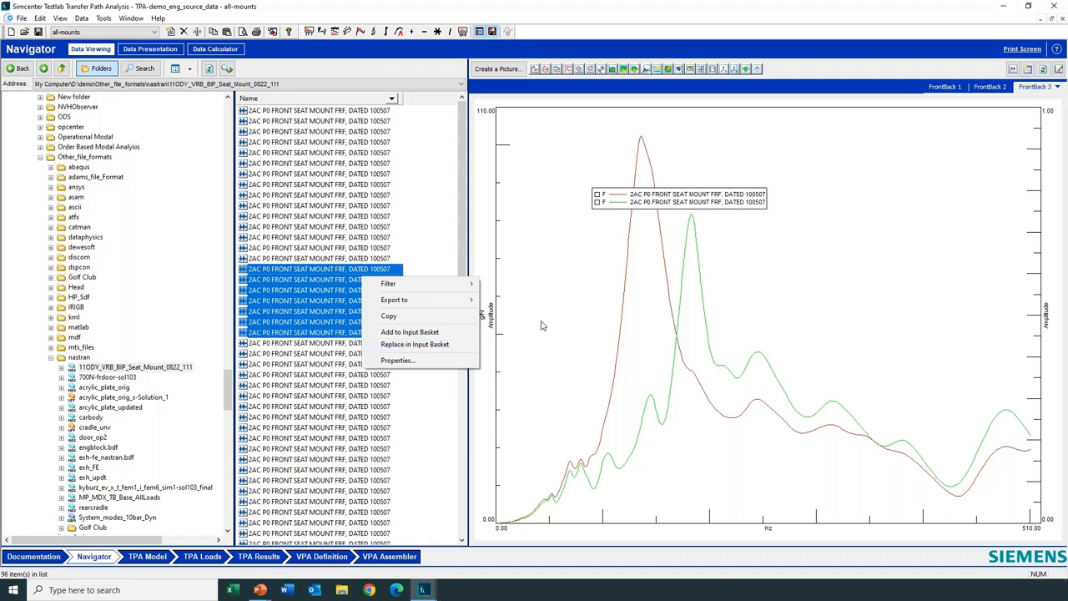
pyautogui.click(768, 278)
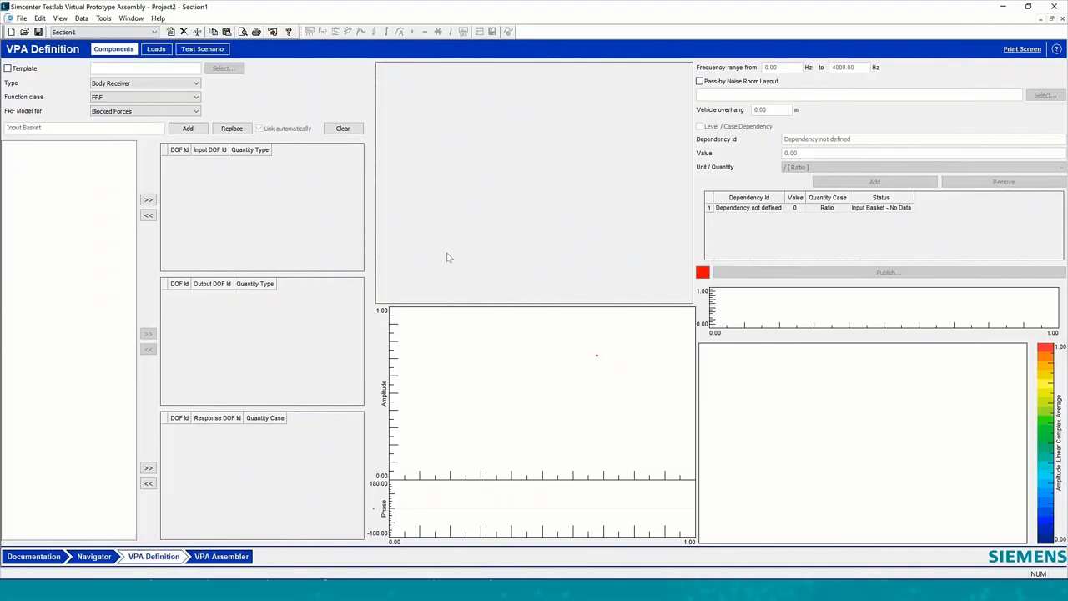
# Step: Set the twelve BODY DOFs as inputs and the two Mic DOFs as responses, plotting BODY:0121 X/Y FRFs
pyautogui.click(232, 128)
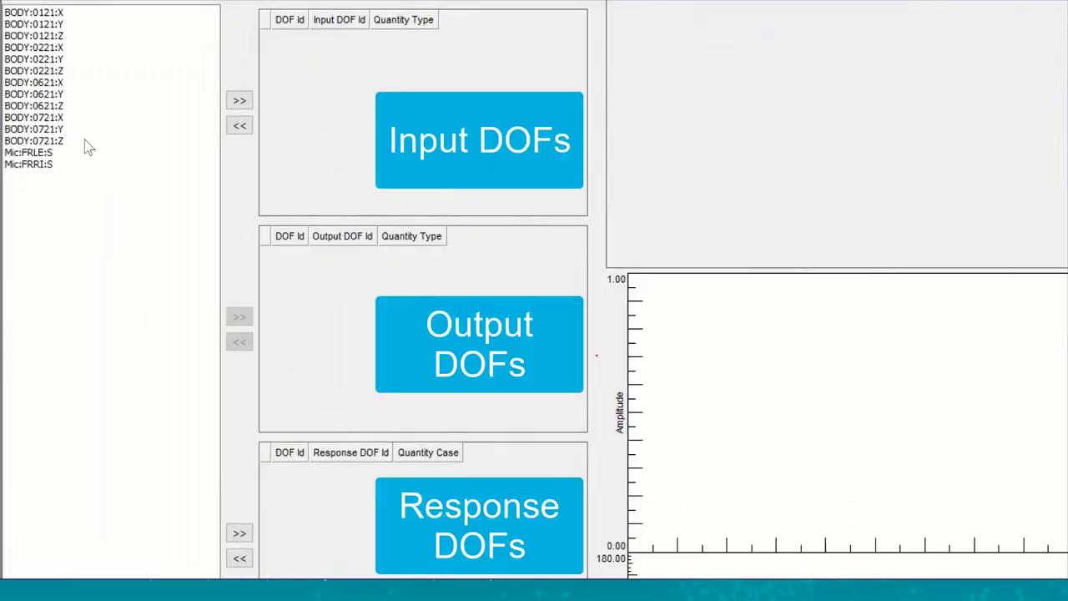
pyautogui.moveTo(70, 183); pyautogui.dragTo(50, 78)
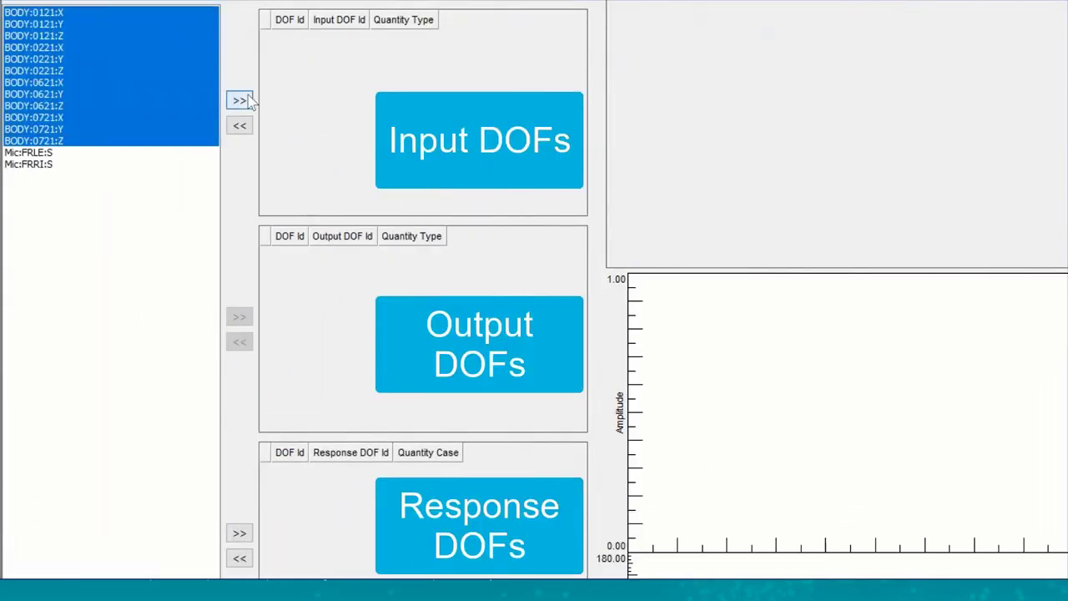
pyautogui.click(240, 100)
pyautogui.moveTo(108, 155); pyautogui.dragTo(111, 174)
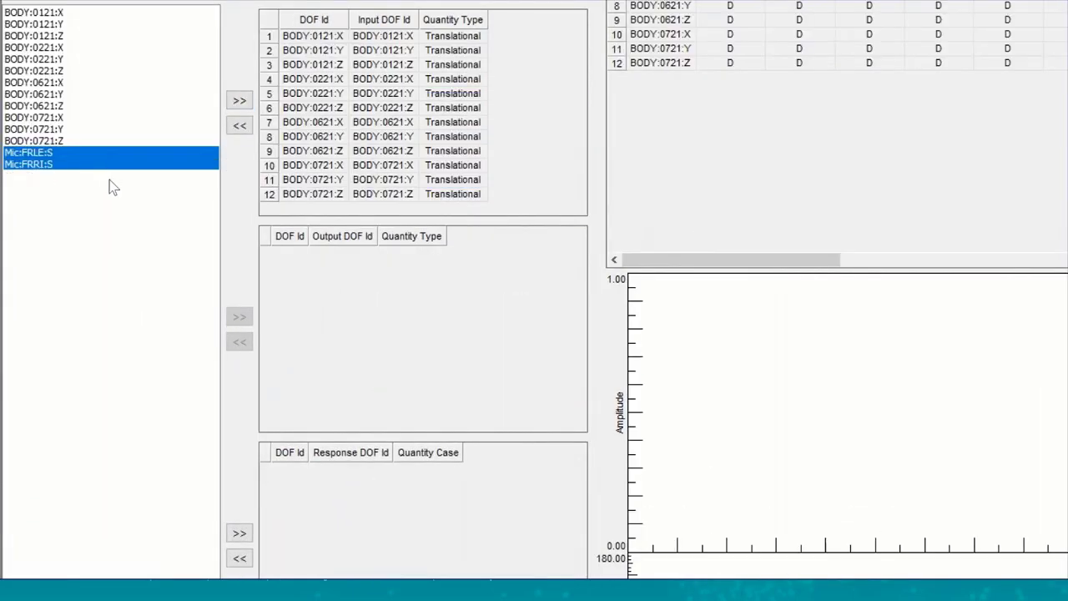
pyautogui.click(239, 535)
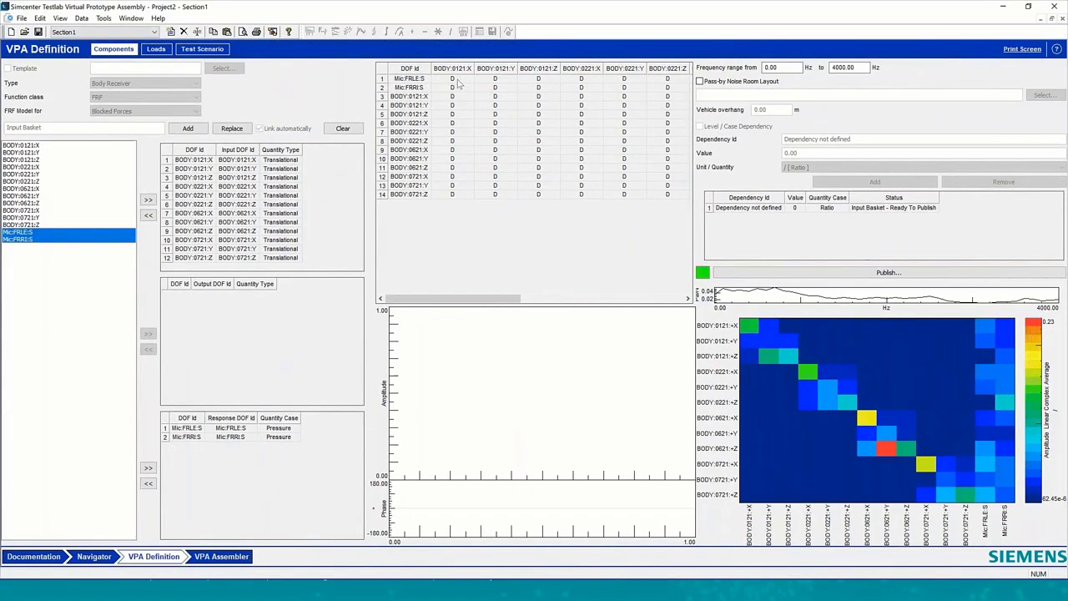
pyautogui.moveTo(455, 78); pyautogui.dragTo(501, 90)
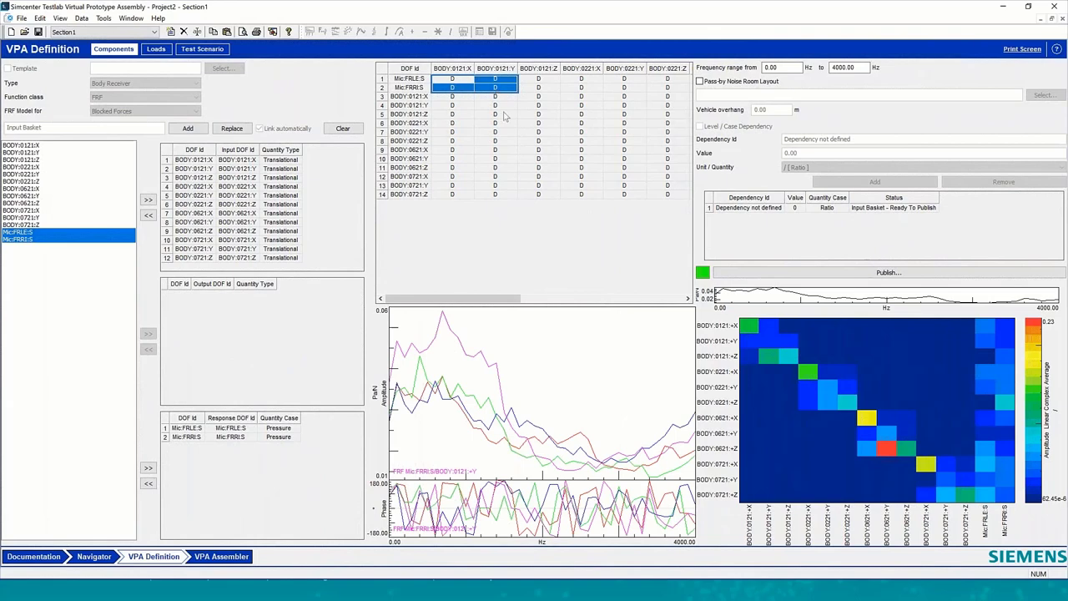
# Step: Publish the component as Vh_Body, creating Vh_Body.lff, and reload the input basket DOFs
pyautogui.click(776, 274)
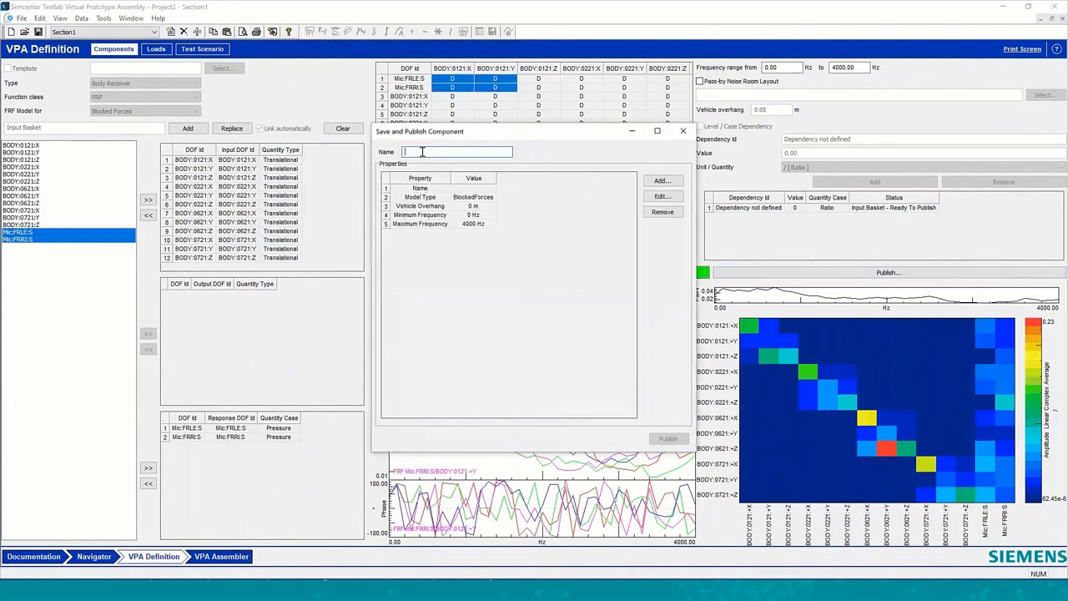
pyautogui.write('Vh_Body')
pyautogui.press('Tab')
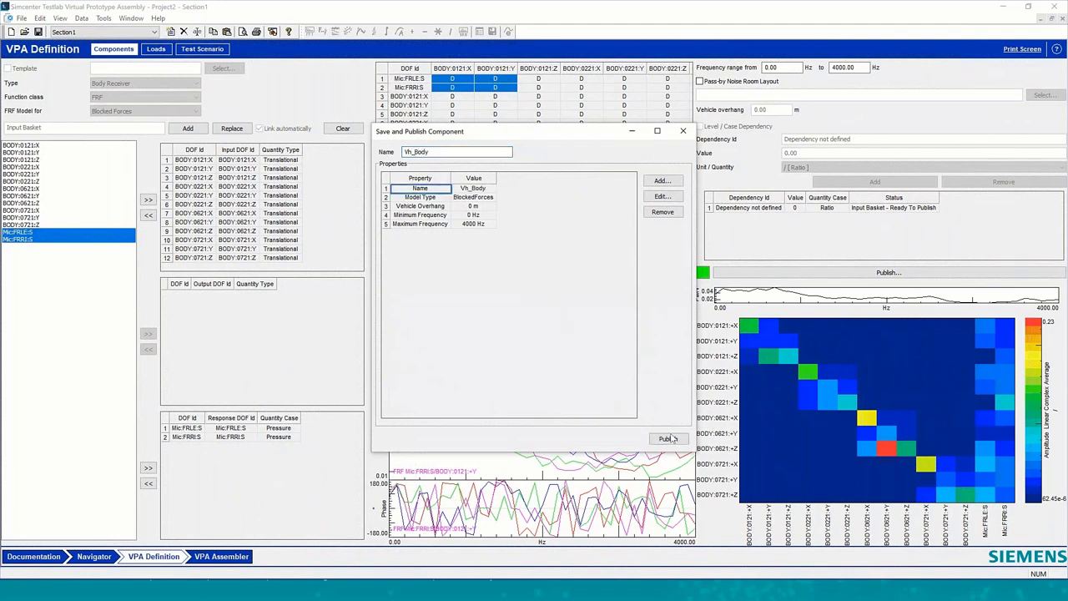
pyautogui.click(671, 440)
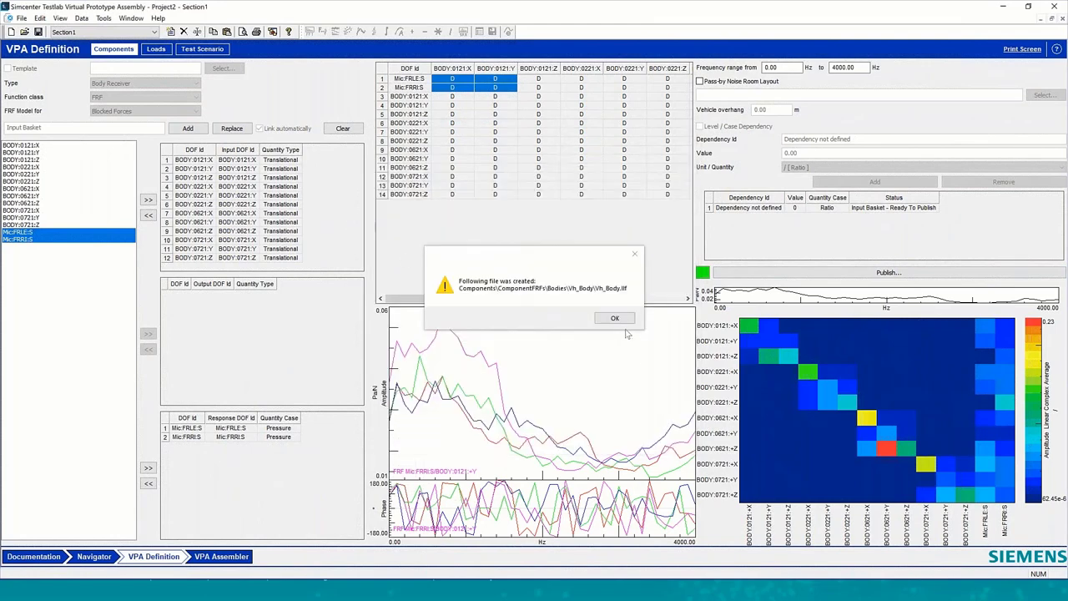
pyautogui.click(625, 321)
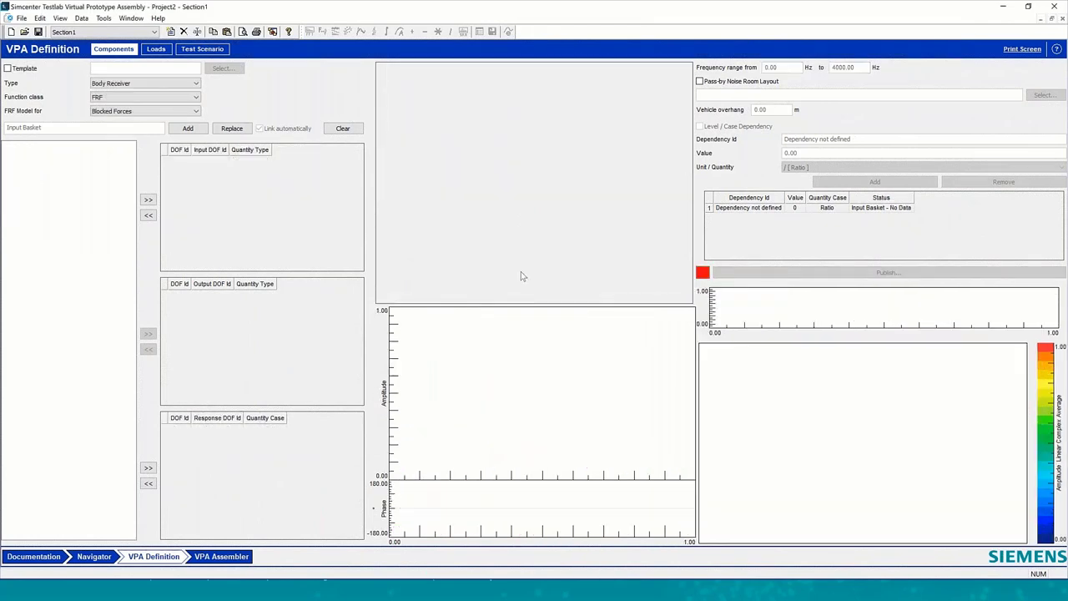
pyautogui.click(232, 128)
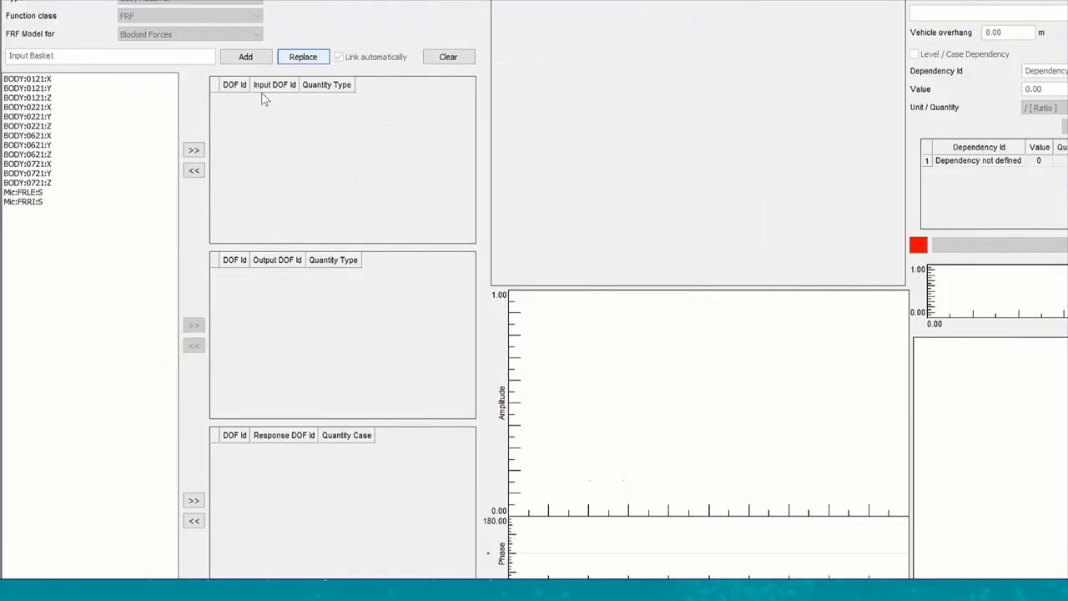
# Step: Switch to the Project1 Testlab Desktop Advanced window and open the Tools Add-ins list
pyautogui.hotkey('alt', 'Tab')
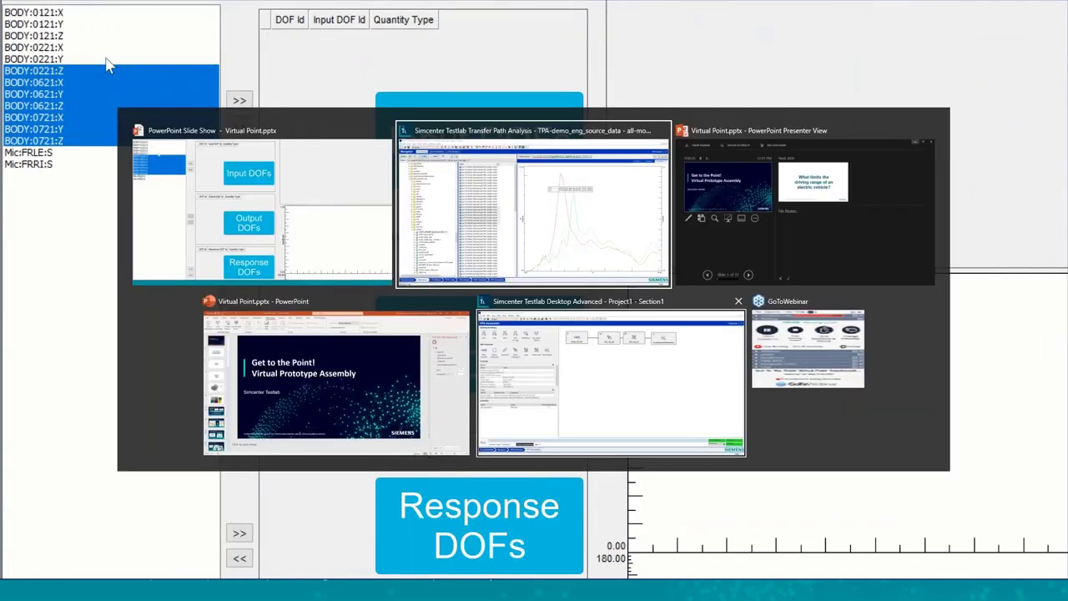
pyautogui.hotkey('alt', 'Tab')
pyautogui.hotkey('alt', 'Tab')
pyautogui.hotkey('alt', 'Tab')
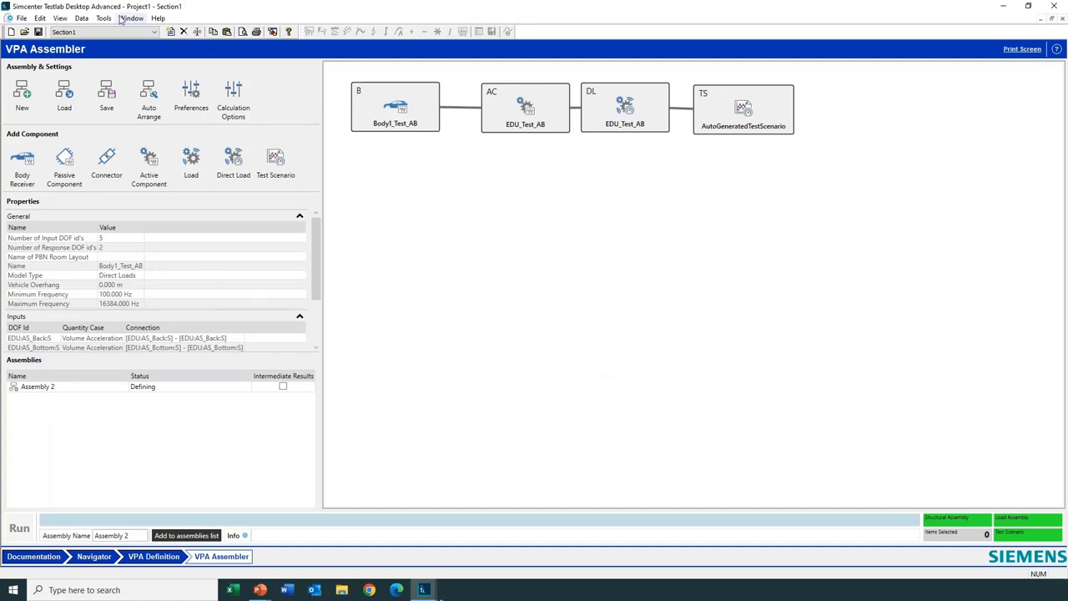
pyautogui.click(103, 18)
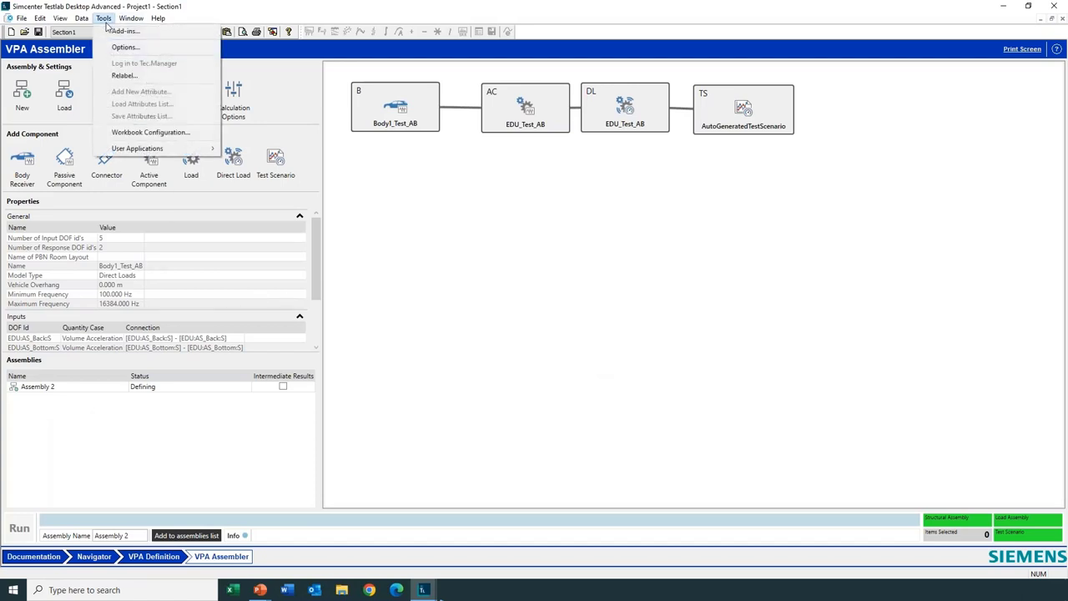
pyautogui.click(116, 31)
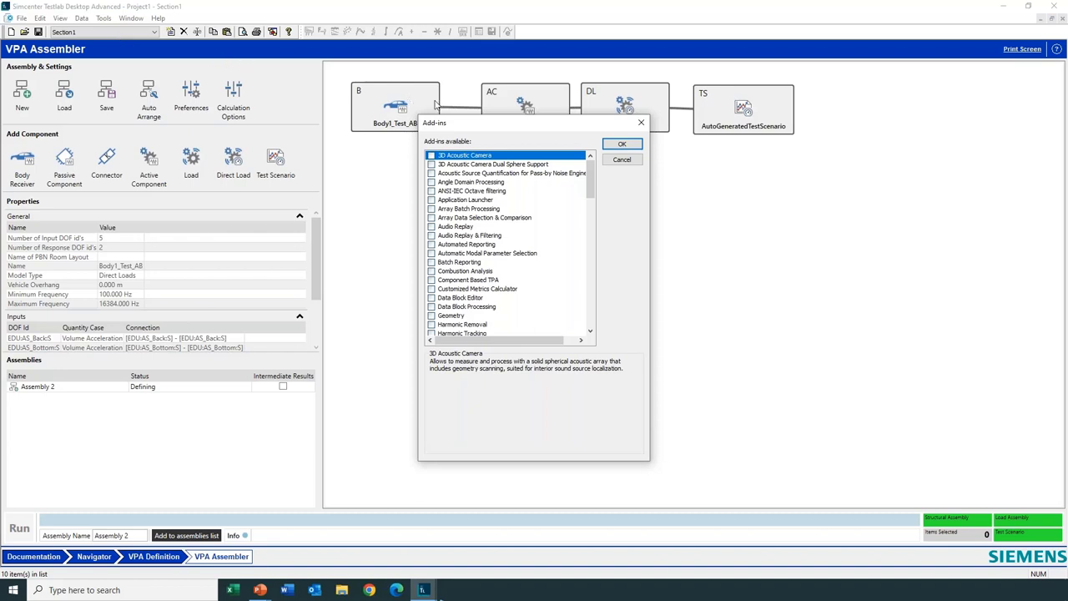
pyautogui.moveTo(593, 179); pyautogui.dragTo(589, 321)
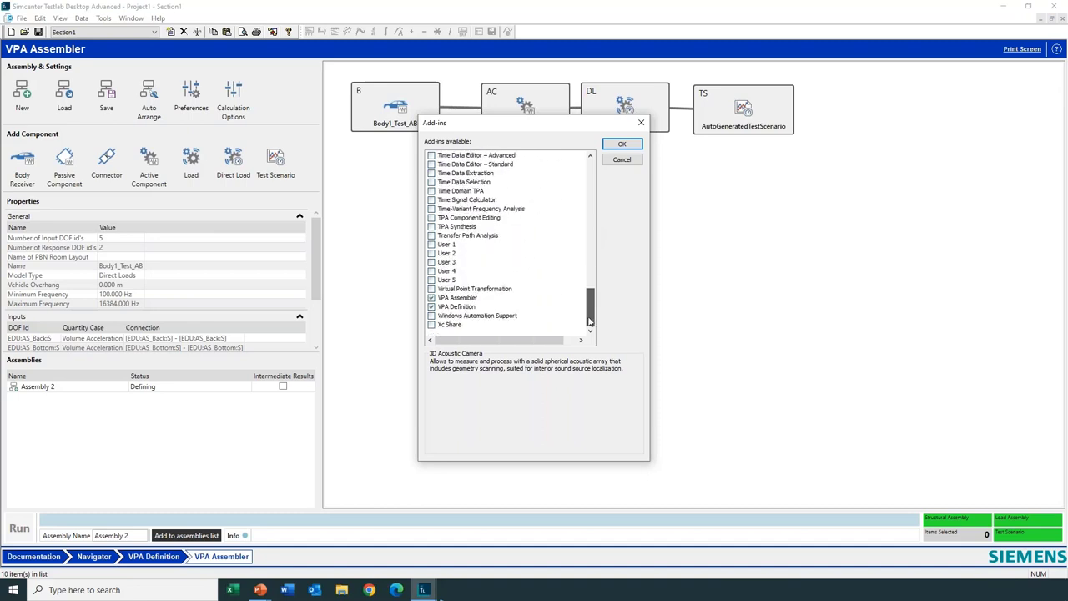
# Step: Read the VPA add-in descriptions and toggle Virtual Point Transformation on, then back off
pyautogui.click(474, 299)
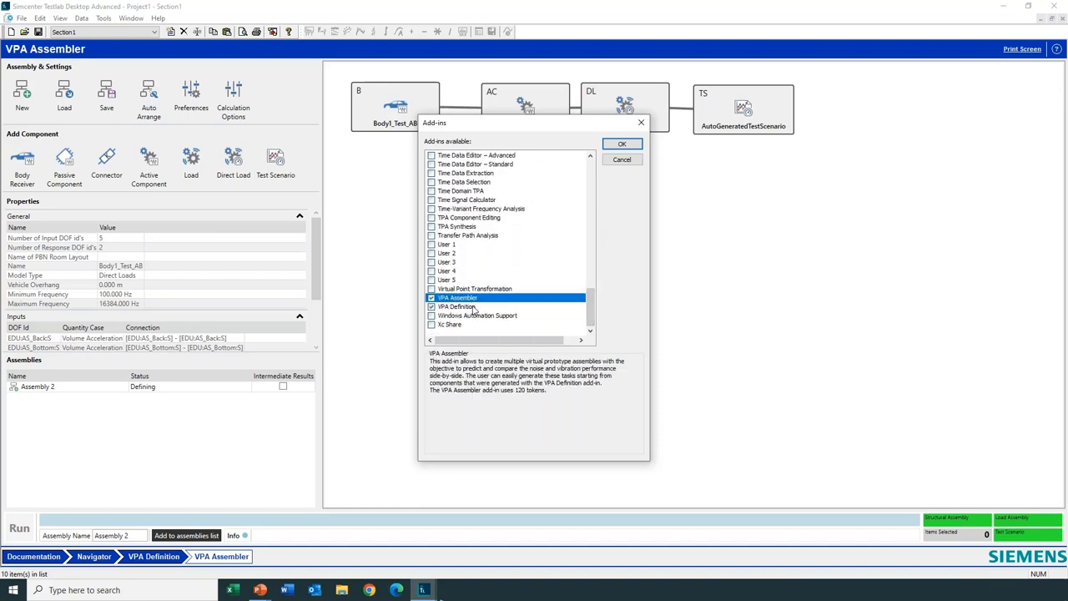
pyautogui.click(475, 289)
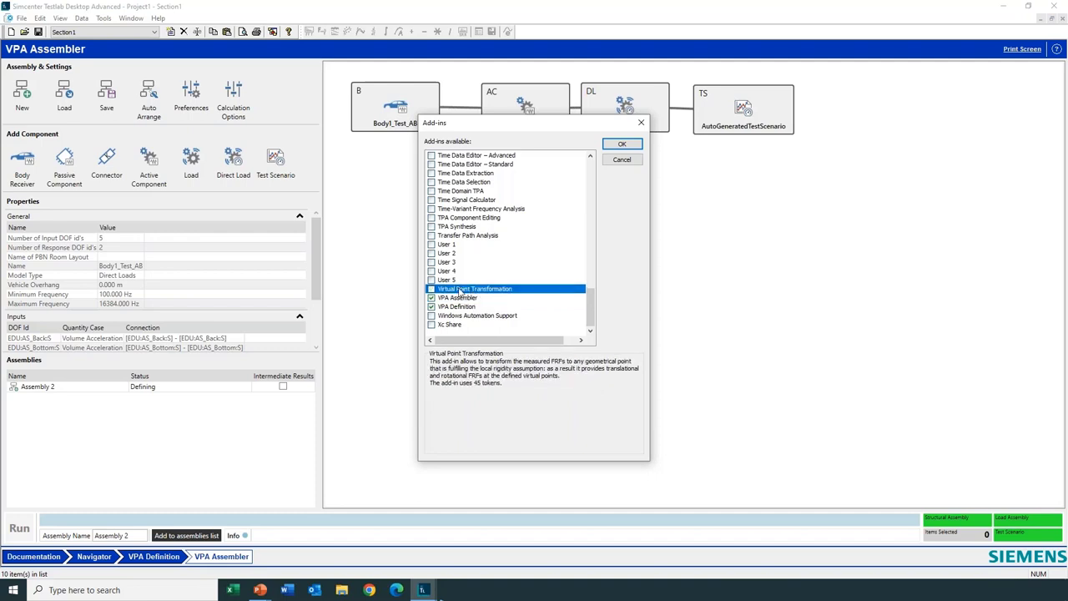
pyautogui.click(432, 290)
pyautogui.click(470, 298)
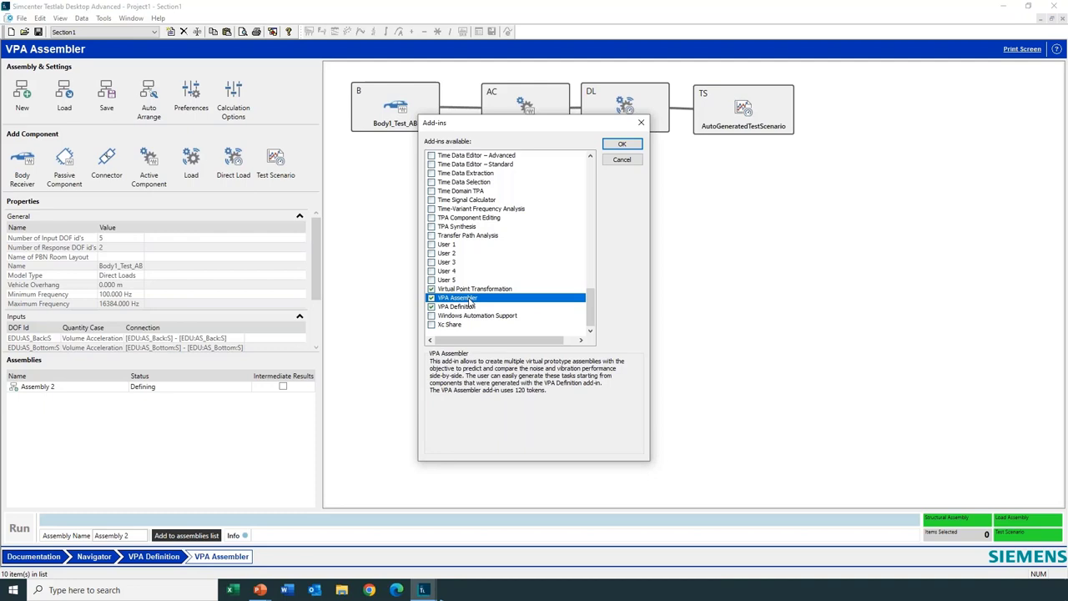
pyautogui.click(468, 308)
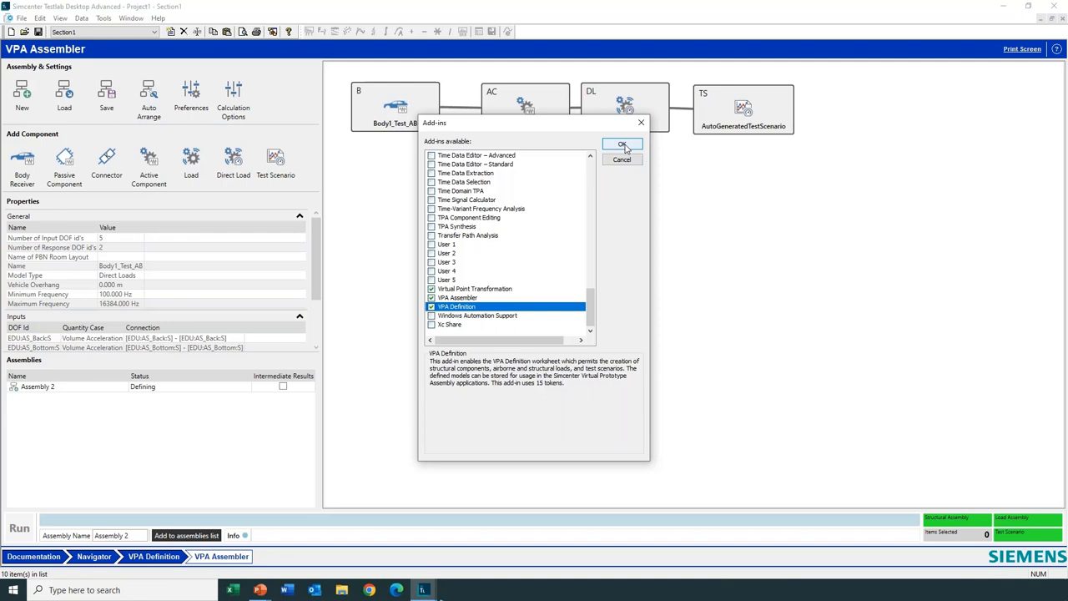
pyautogui.click(431, 289)
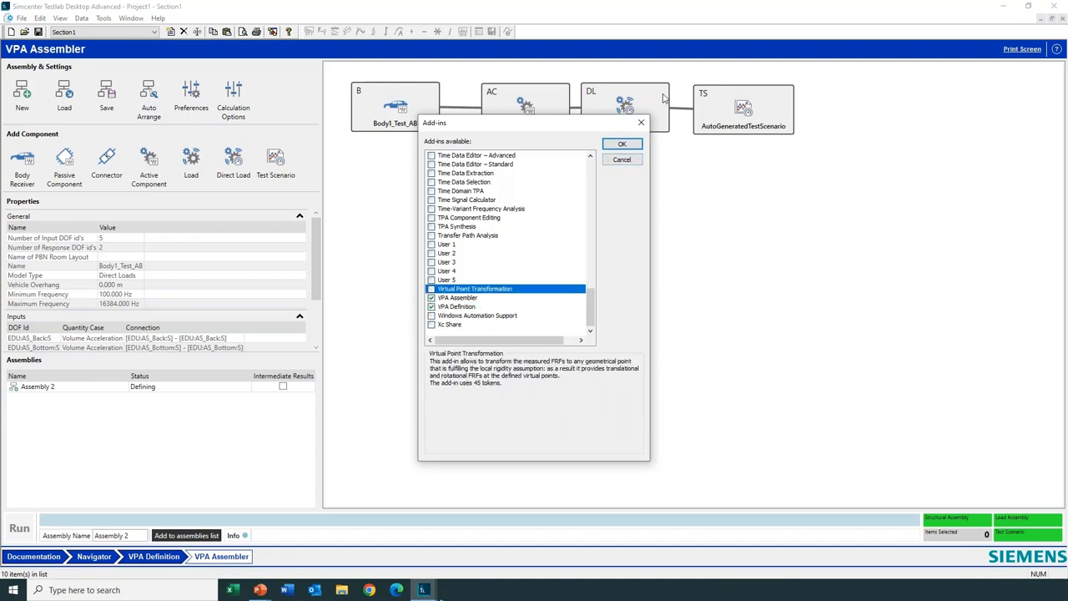
# Step: Replace the input basket with the EDU_Test_SB active component from Navigator and return to VPA Definition
pyautogui.click(619, 147)
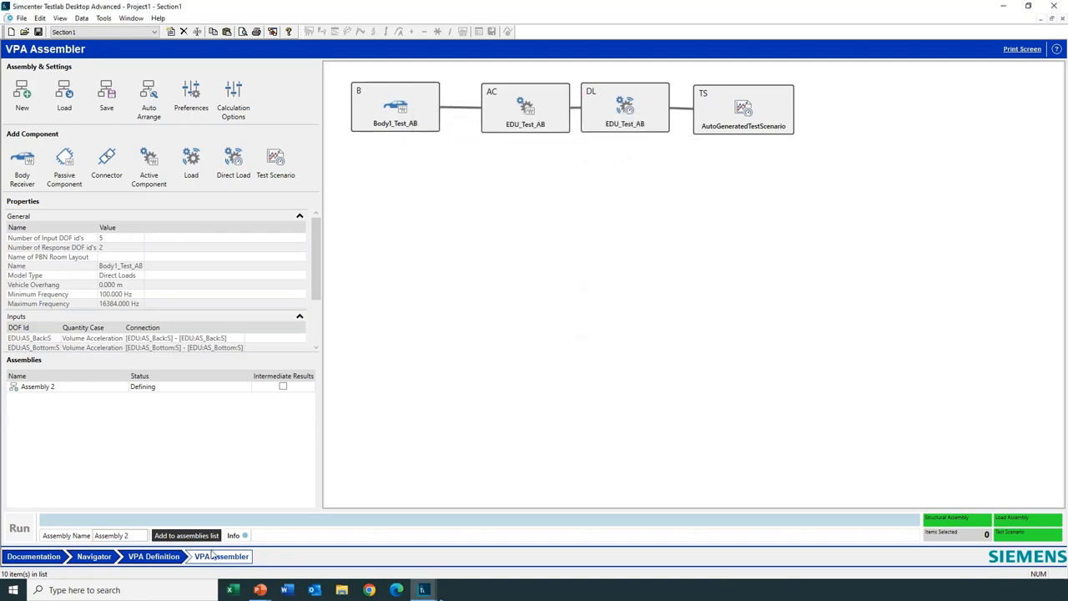
pyautogui.click(158, 558)
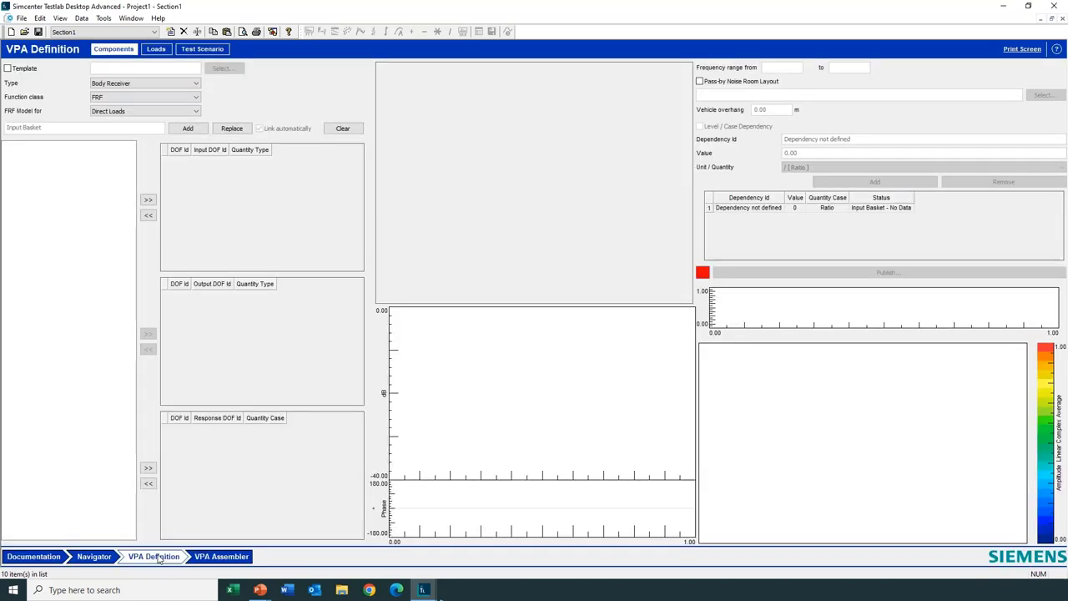
pyautogui.click(87, 562)
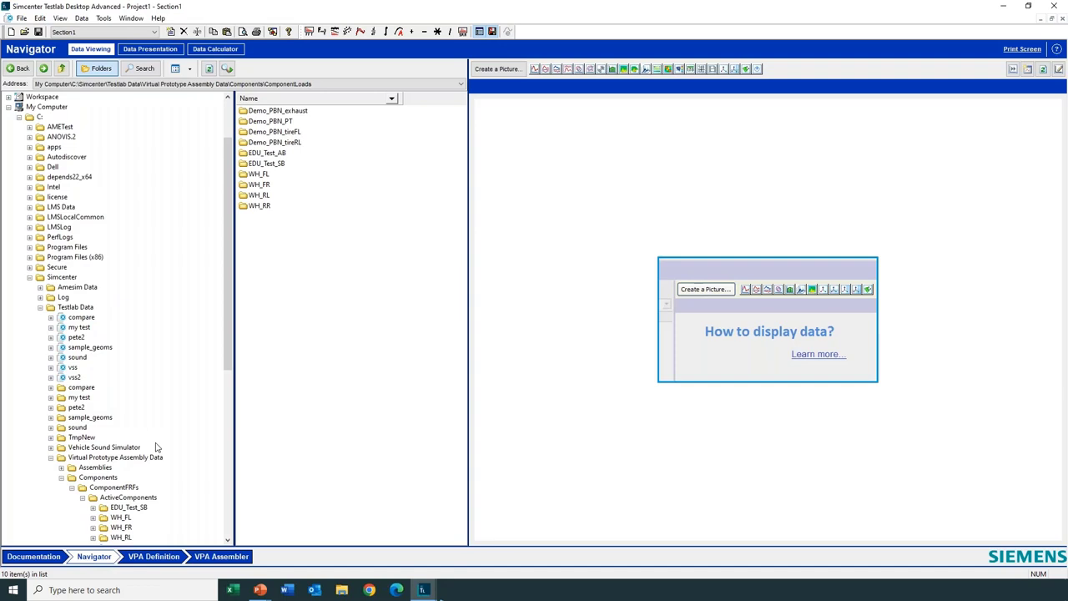
pyautogui.moveTo(221, 340); pyautogui.dragTo(229, 399)
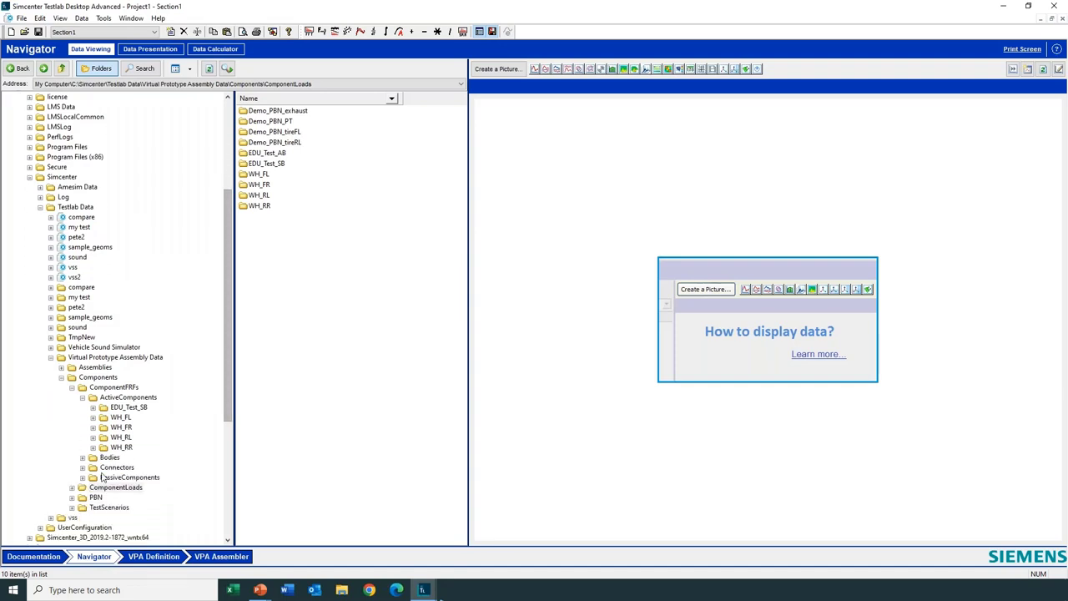
pyautogui.click(93, 408)
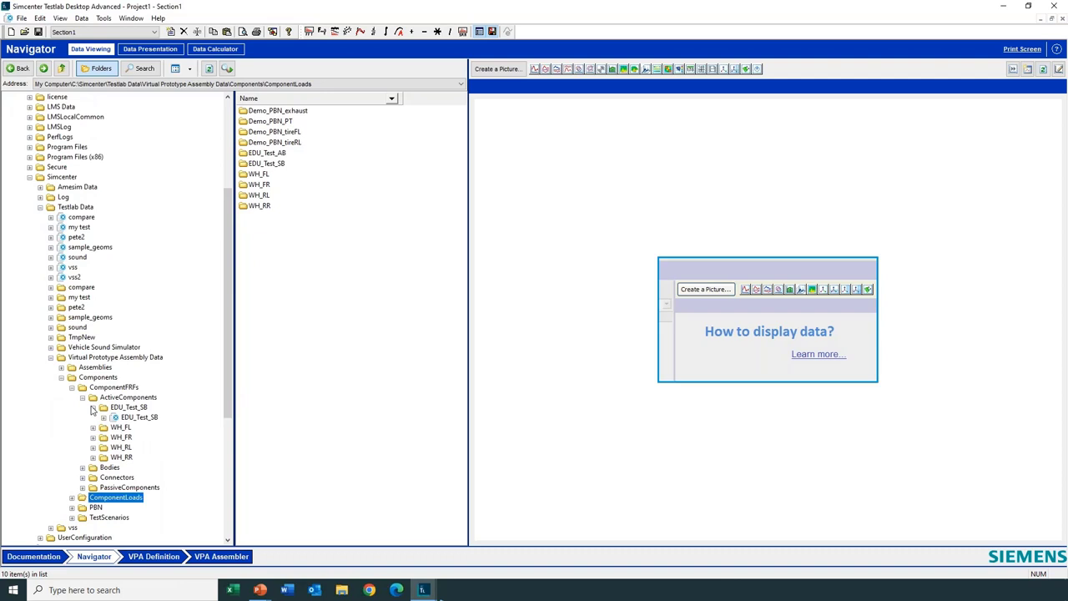
pyautogui.click(135, 418)
pyautogui.rightClick(135, 420)
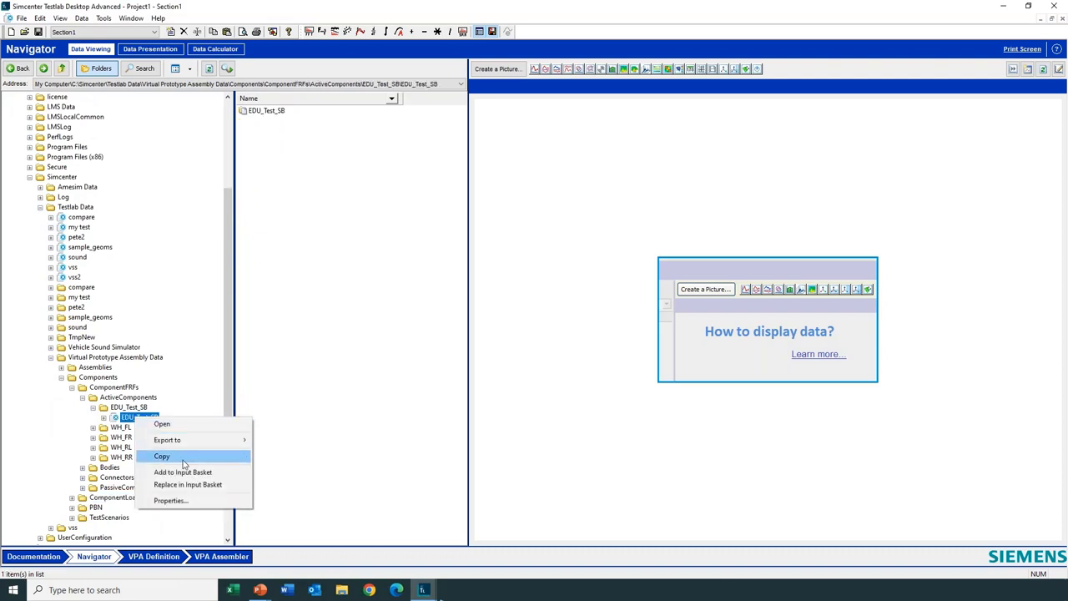
pyautogui.click(187, 487)
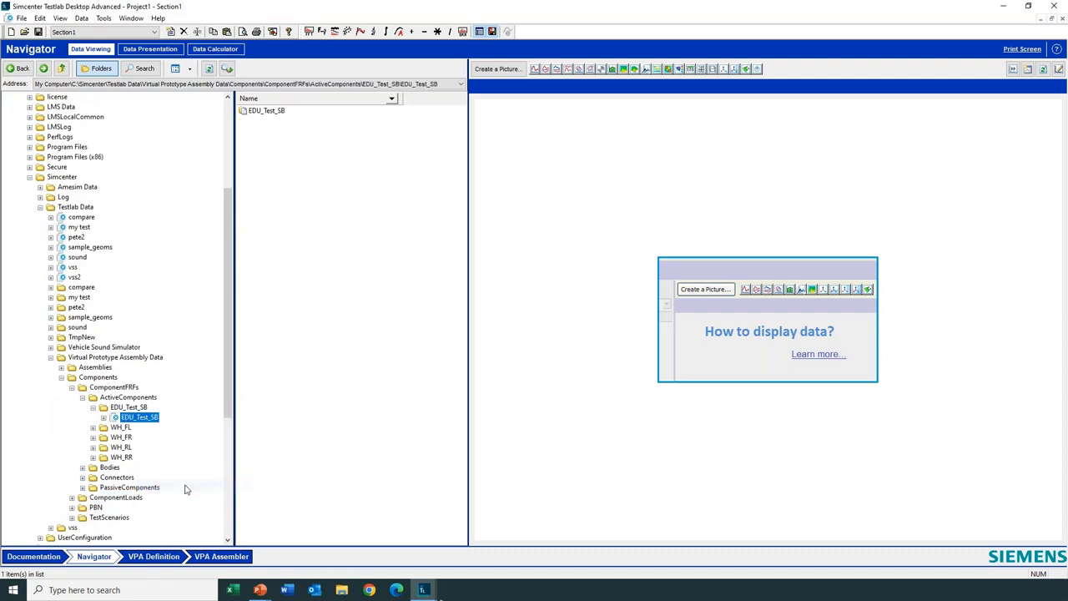
pyautogui.click(154, 561)
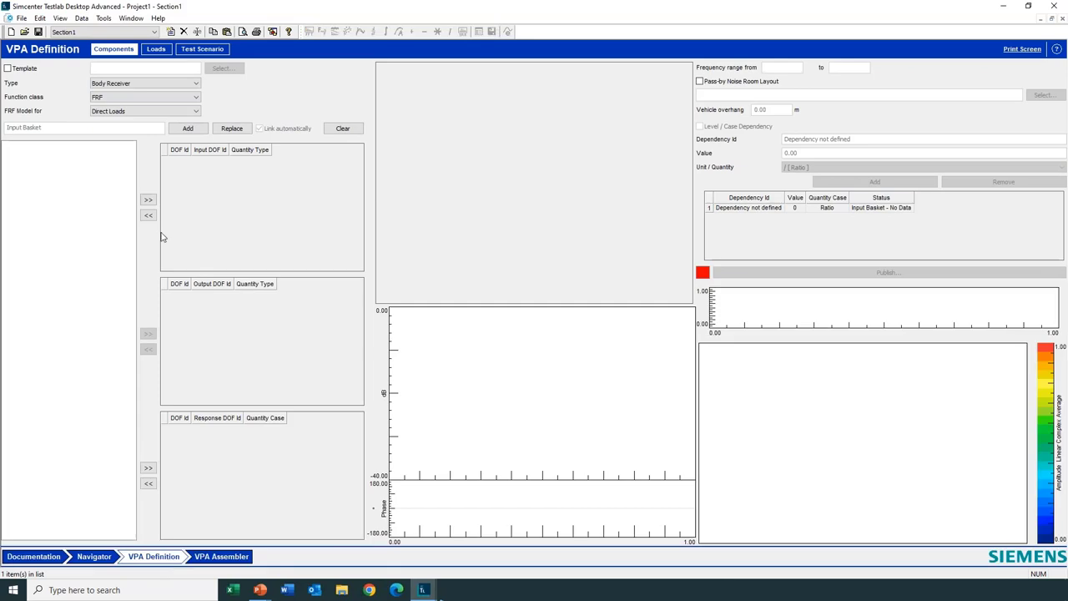
# Step: Make EDU mount DOFs FL:X–FR:Y inputs and RL:Y–RR:Z responses, then plot the FL:X and FL:Y FRFs
pyautogui.click(190, 129)
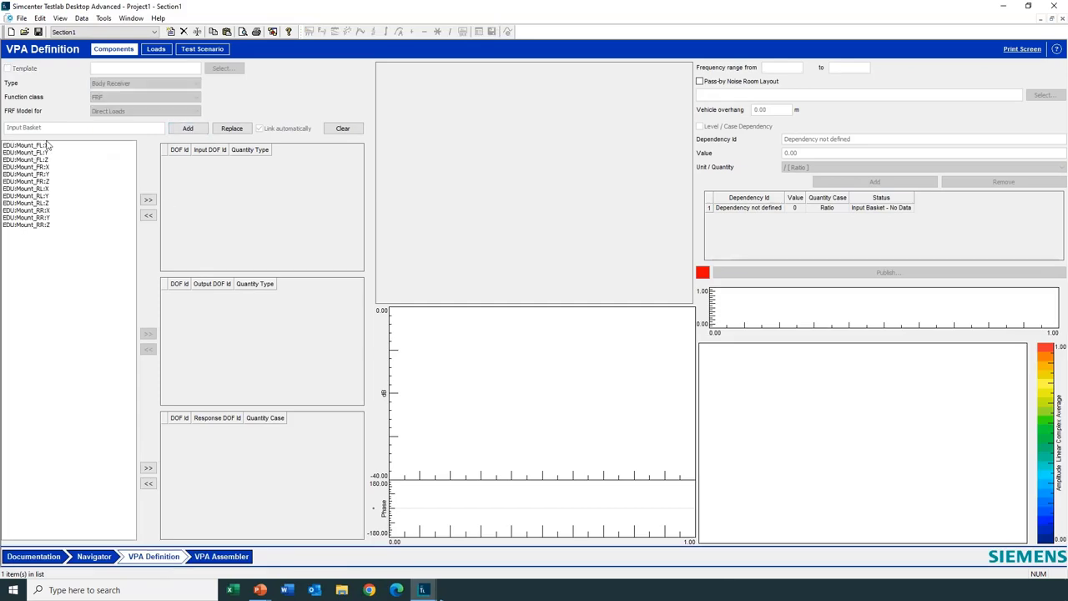
pyautogui.moveTo(46, 147); pyautogui.dragTo(47, 174)
pyautogui.click(146, 201)
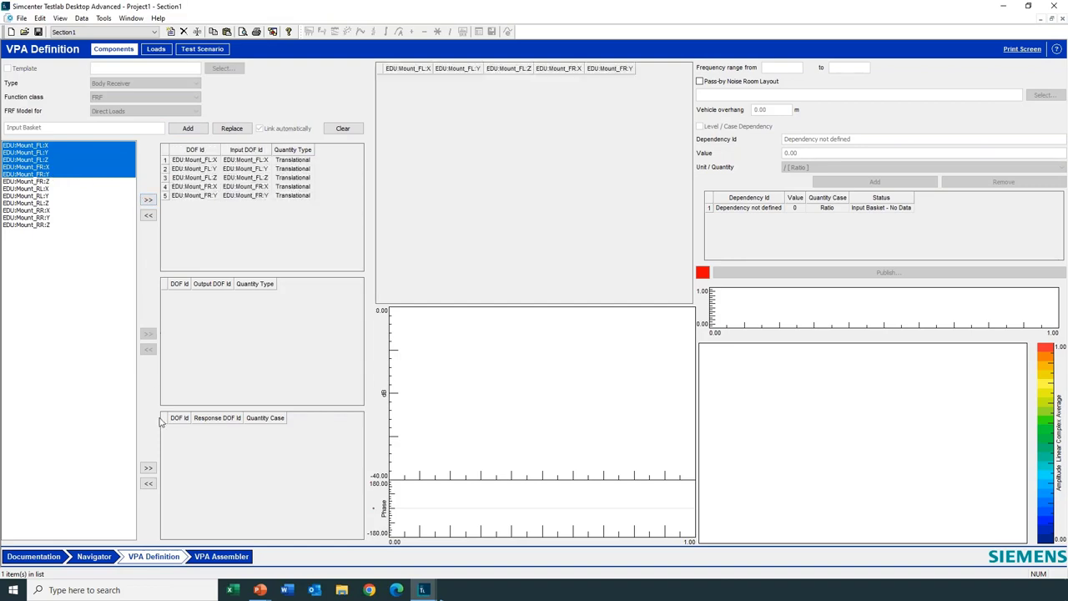
pyautogui.moveTo(53, 198); pyautogui.dragTo(56, 227)
pyautogui.click(148, 469)
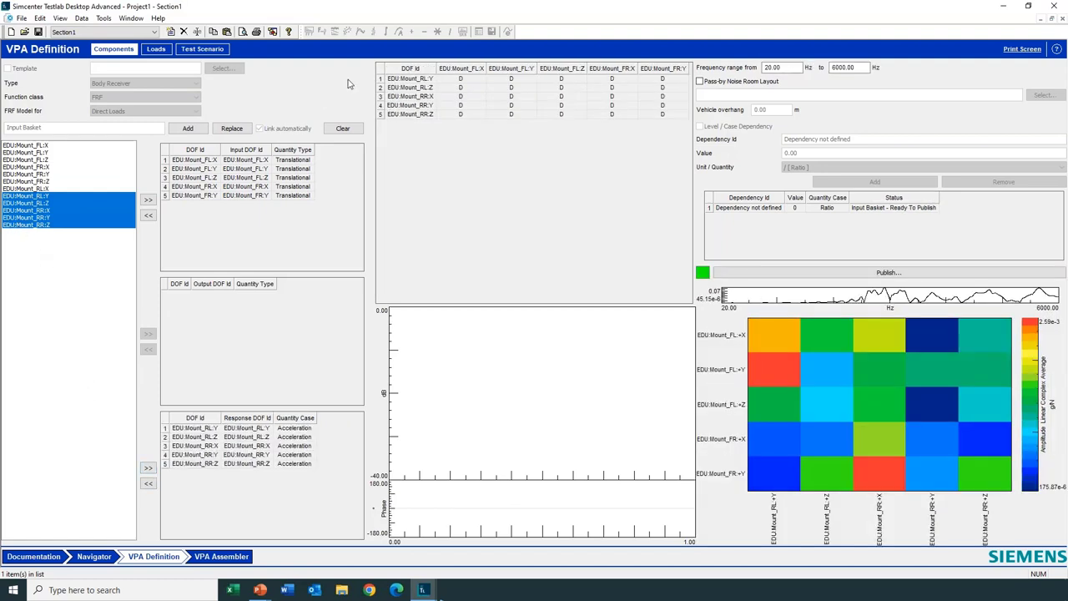
pyautogui.click(471, 70)
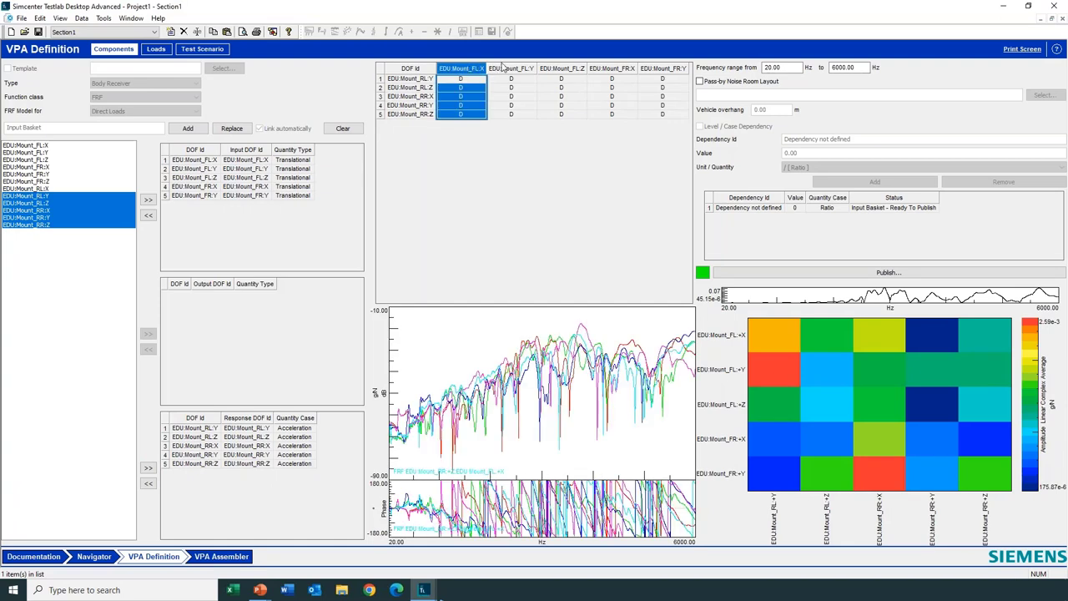
pyautogui.click(509, 68)
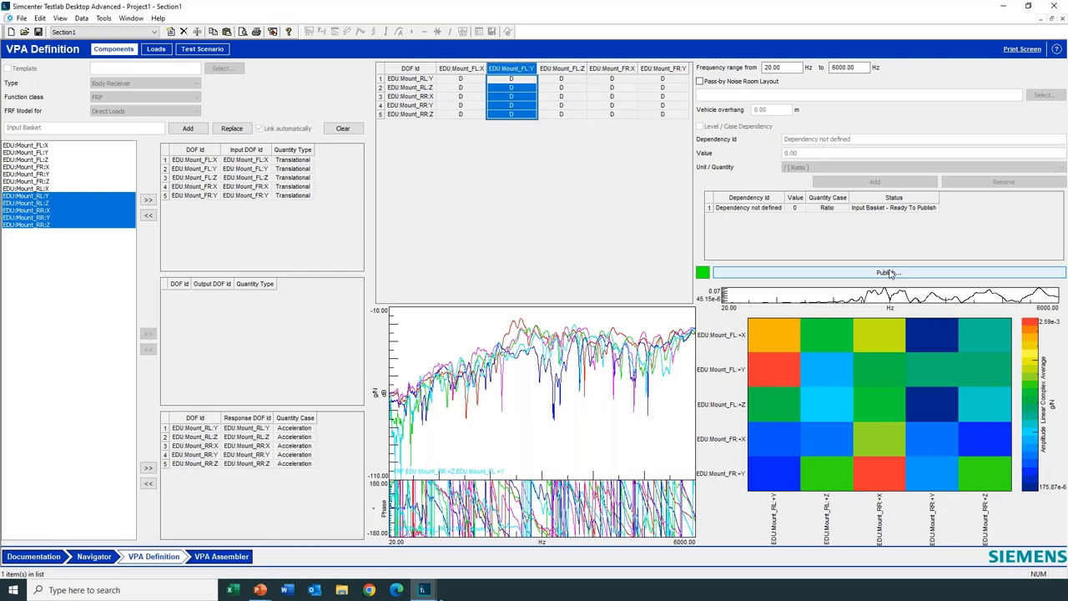
# Step: In the VPA Assembler diagram, select the AC and DL components and remove their connections
pyautogui.click(227, 557)
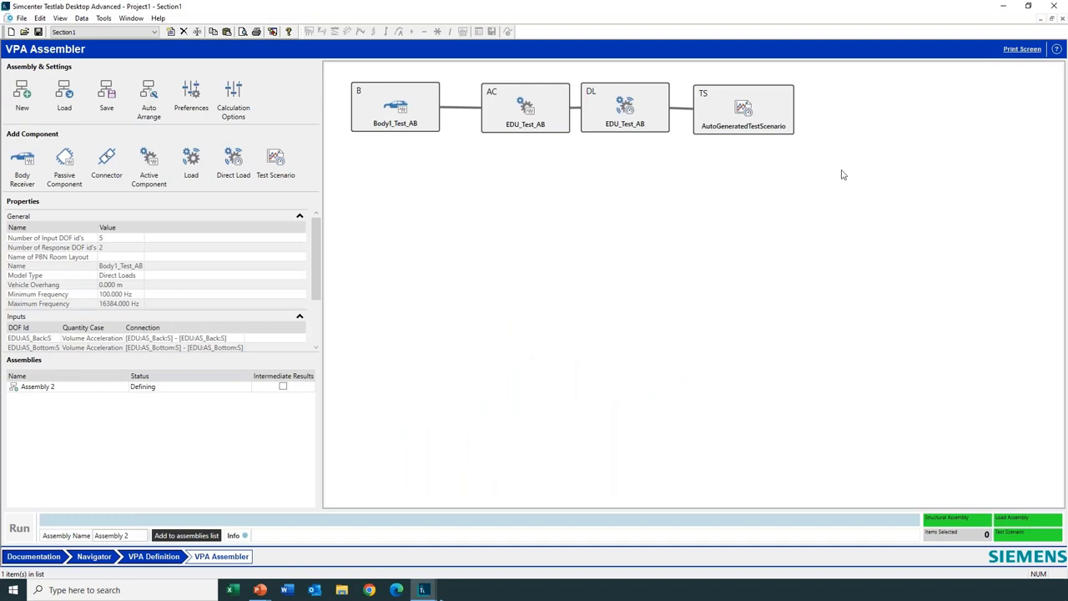
pyautogui.moveTo(686, 167); pyautogui.dragTo(470, 76)
pyautogui.rightClick(497, 98)
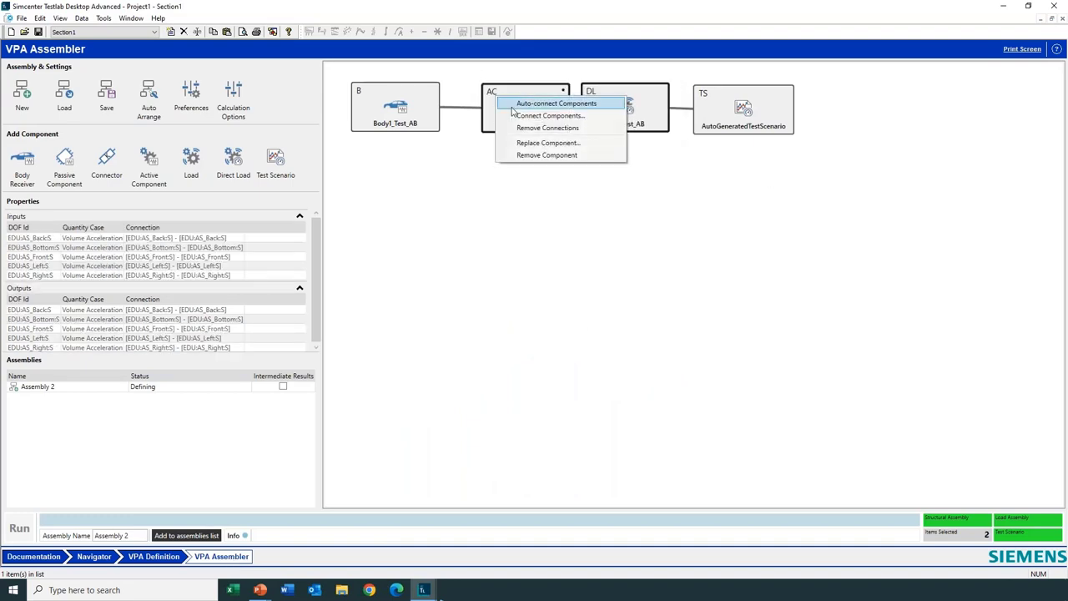
pyautogui.click(543, 133)
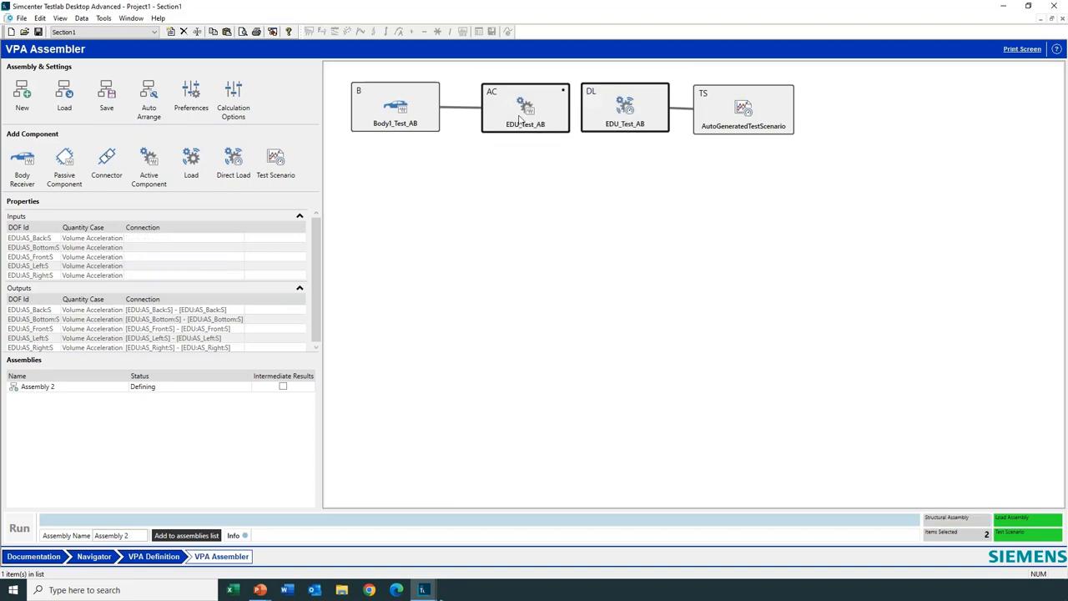
# Step: Remove the EDU_Test_AB active component and the EDU_Test_AB direct load component from Assembly 2
pyautogui.rightClick(521, 117)
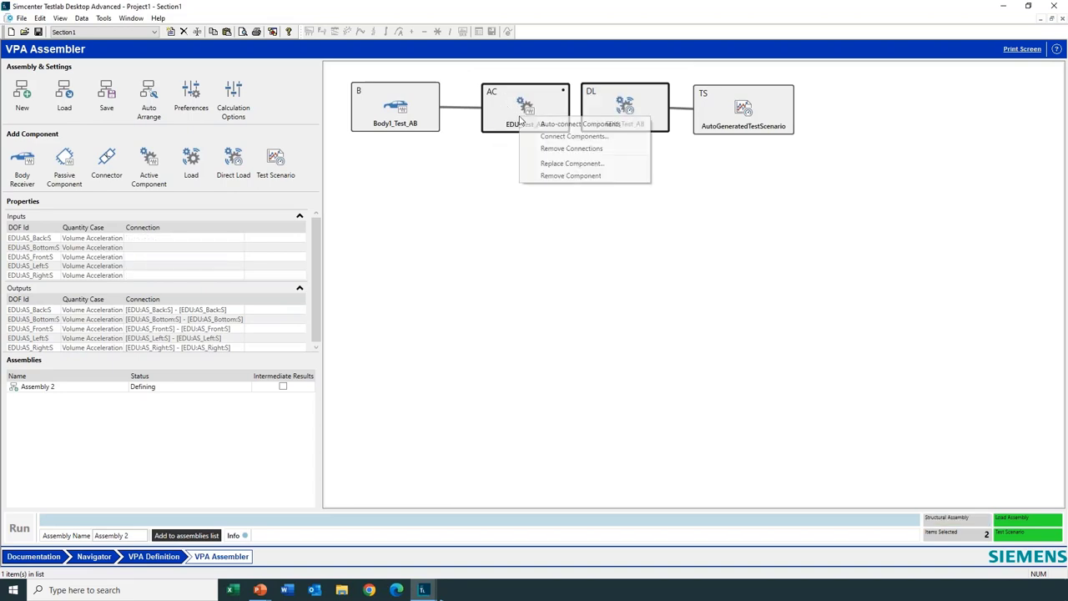
pyautogui.click(566, 175)
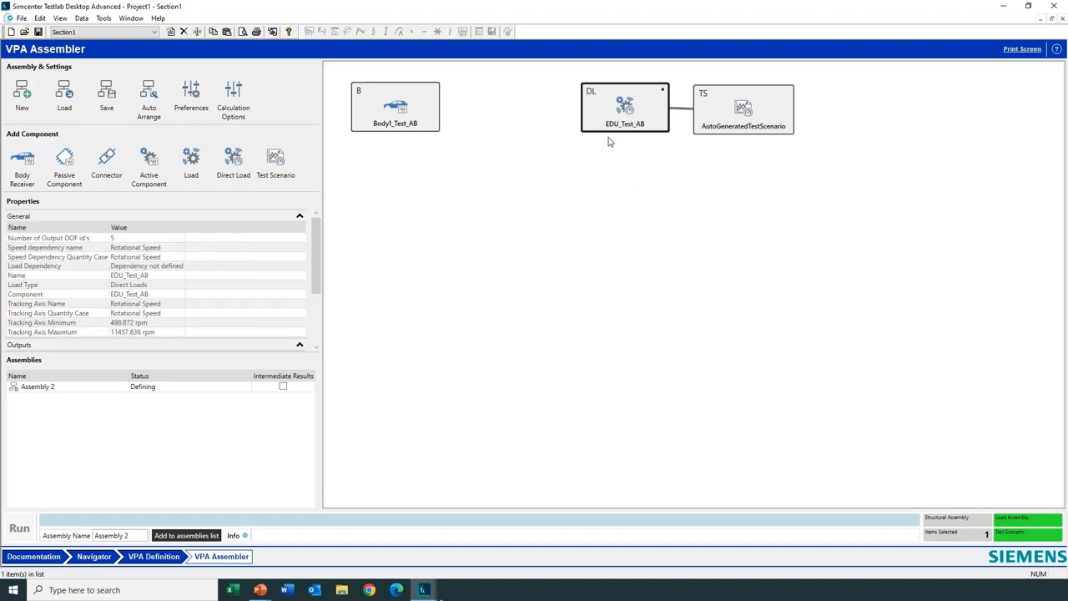
pyautogui.rightClick(635, 115)
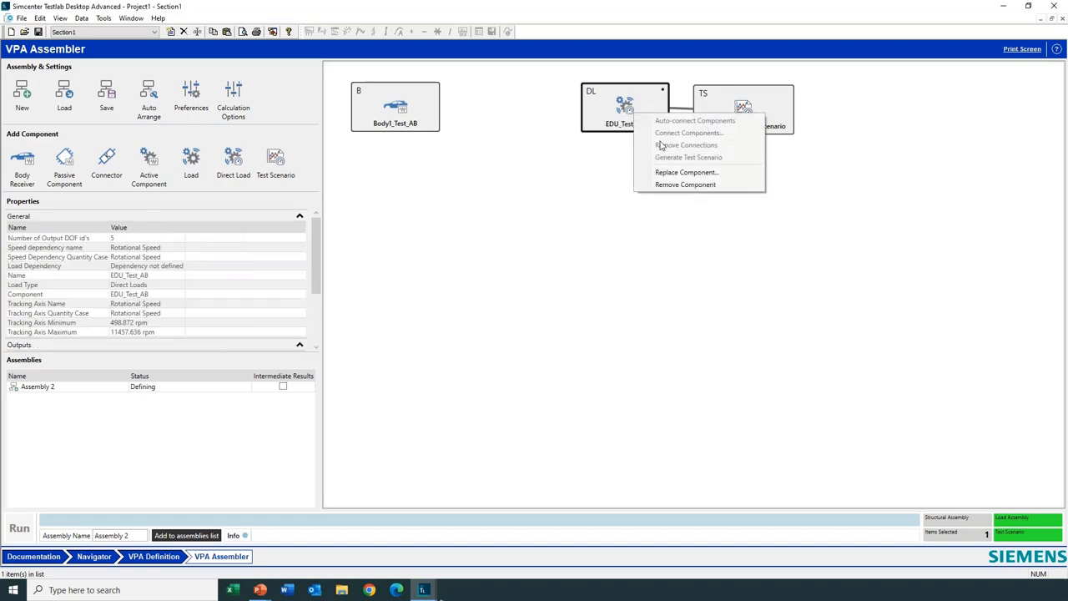
pyautogui.click(702, 185)
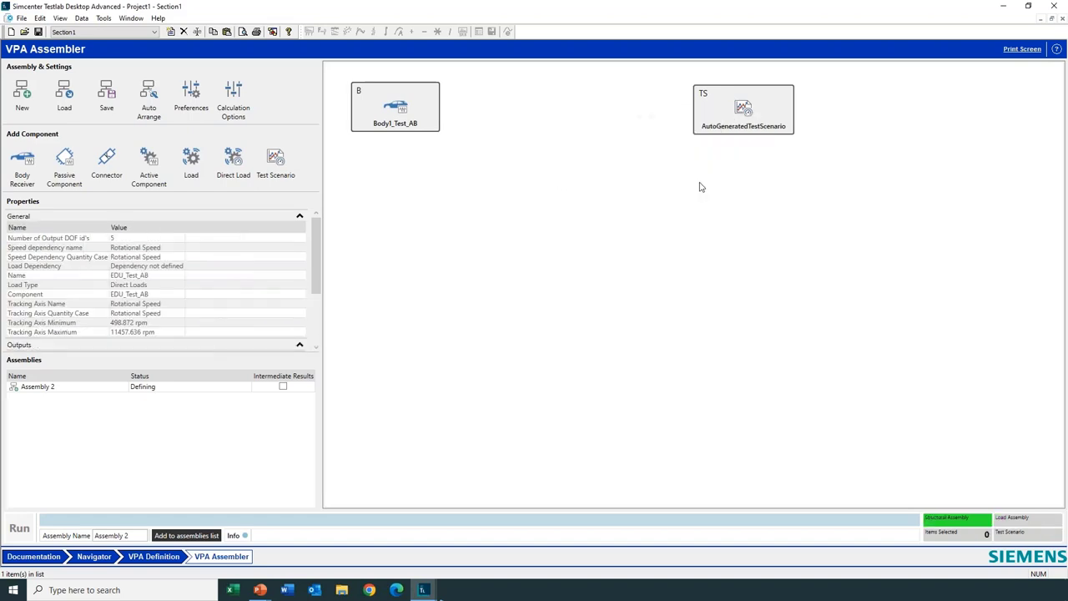
# Step: Add a body receiver component by loading Body1_Test_AB.llf from the Body1_Test_AB folder
pyautogui.click(22, 166)
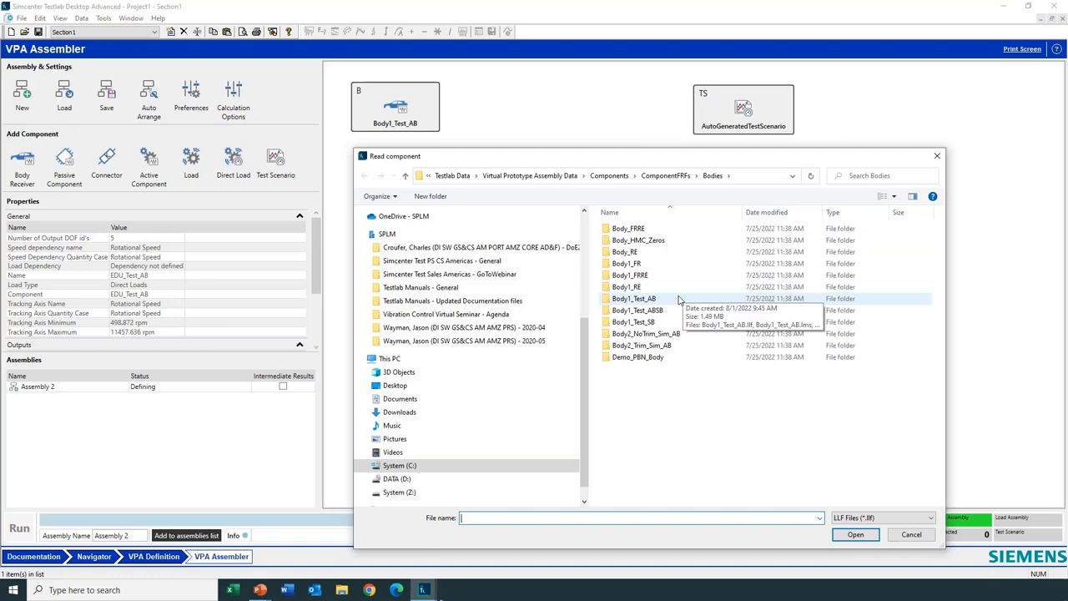
pyautogui.doubleClick(680, 299)
pyautogui.click(666, 233)
pyautogui.click(855, 534)
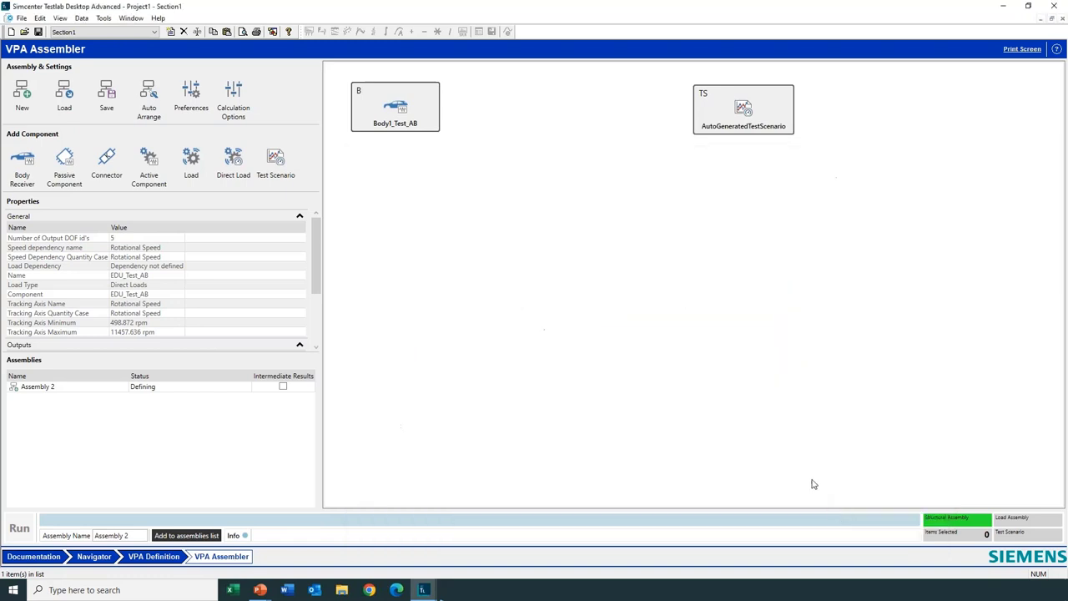
# Step: Add a direct load component by loading EDU_Test_AB\EDU_Test_AB.llf
pyautogui.click(236, 173)
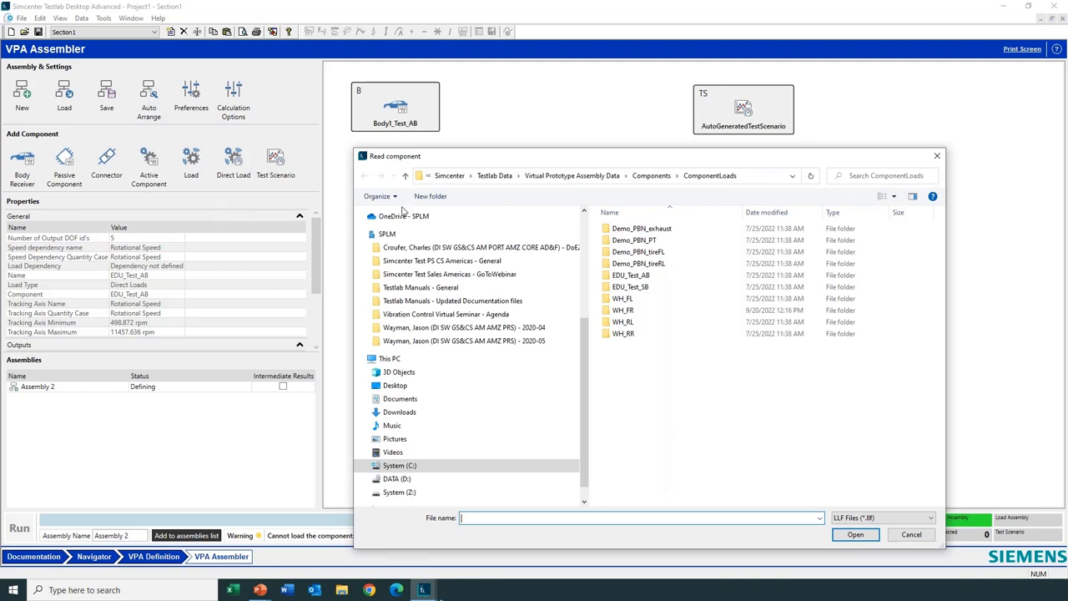
pyautogui.doubleClick(655, 281)
pyautogui.doubleClick(643, 232)
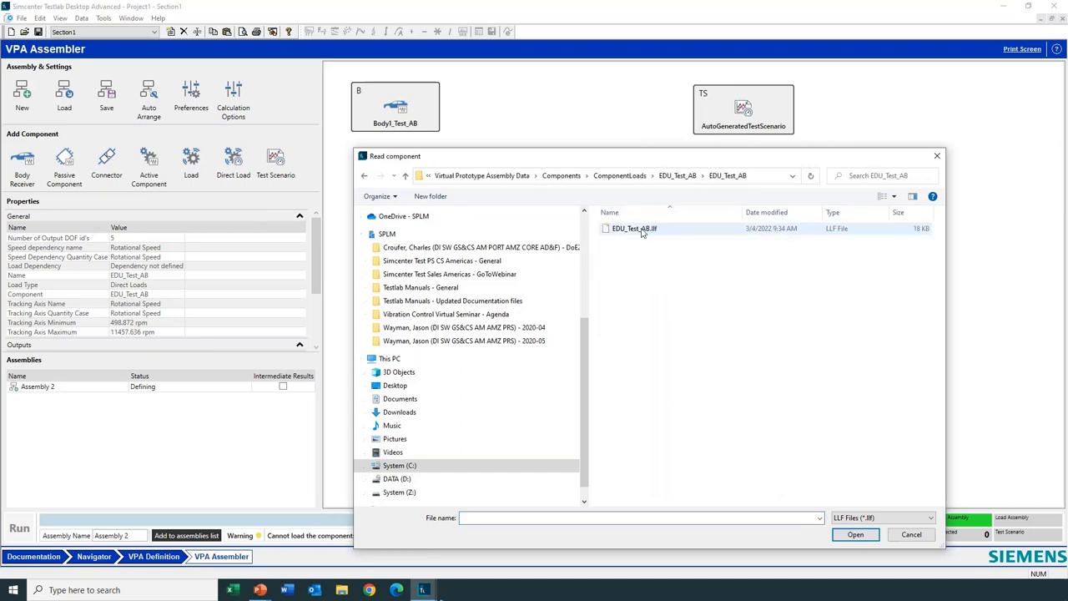
pyautogui.click(642, 232)
pyautogui.click(865, 536)
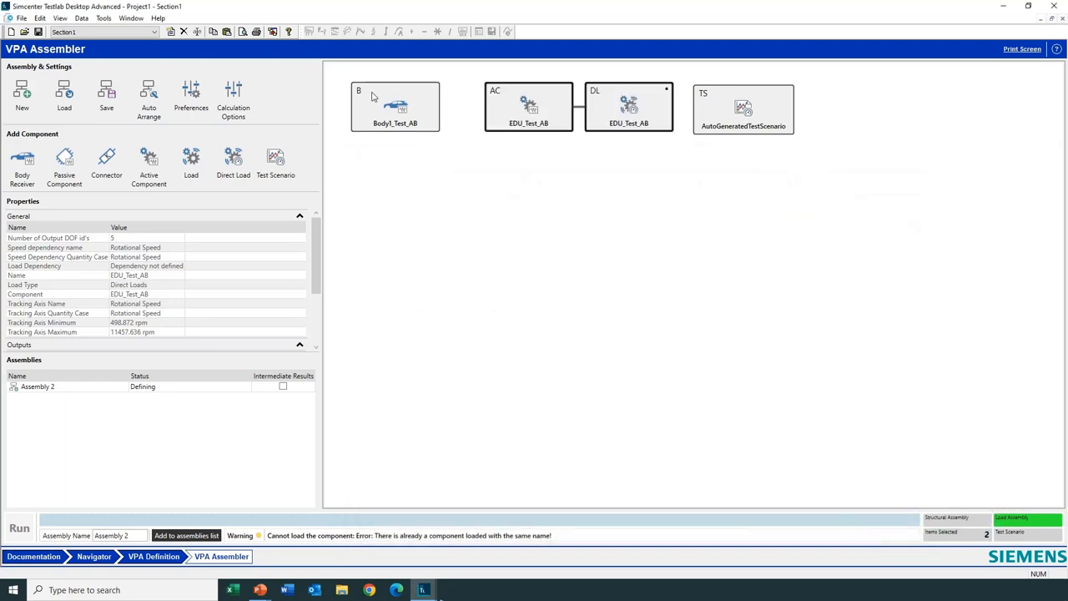
# Step: Auto-connect Body1_Test_AB to the EDU_Test_AB active component
pyautogui.moveTo(341, 77); pyautogui.dragTo(685, 142)
pyautogui.rightClick(515, 119)
pyautogui.click(516, 123)
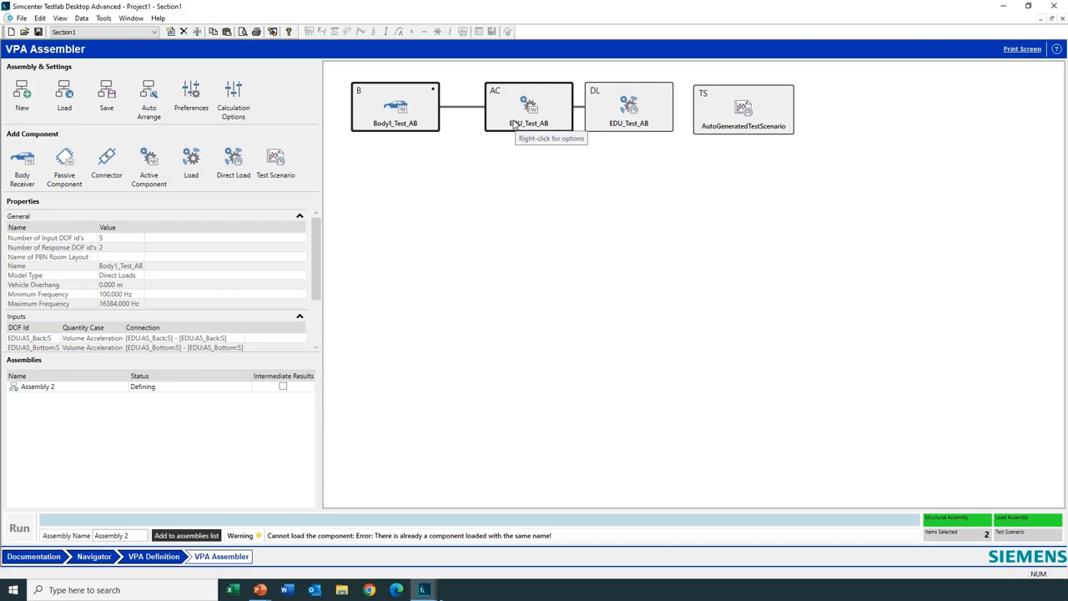
# Step: Inspect Body1_Test_AB's DOF connection mapping to the active component, then cancel without changes
pyautogui.click(418, 102)
pyautogui.rightClick(410, 115)
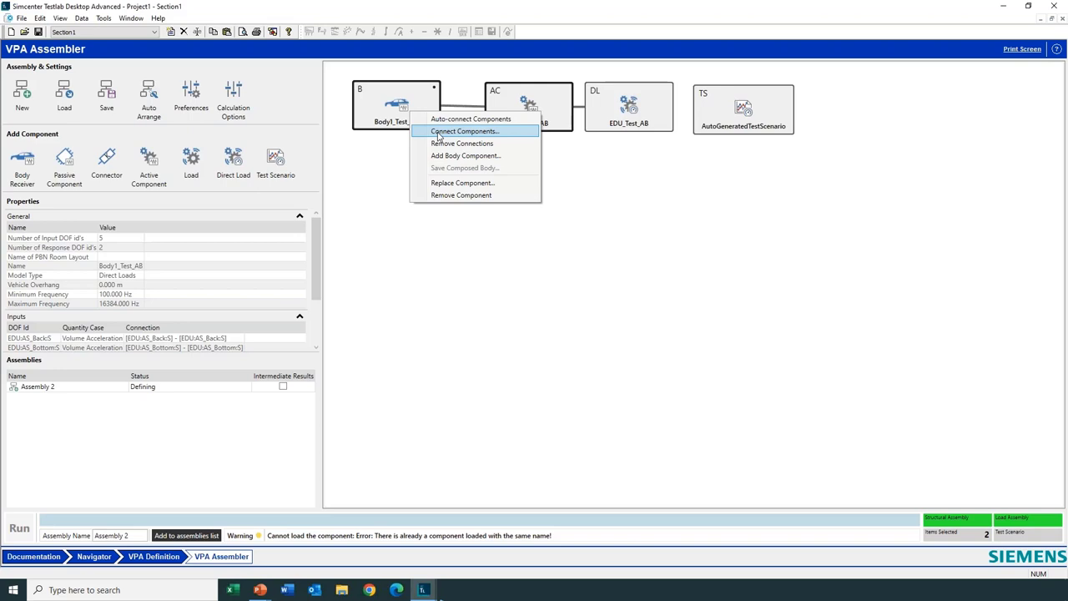
pyautogui.click(438, 136)
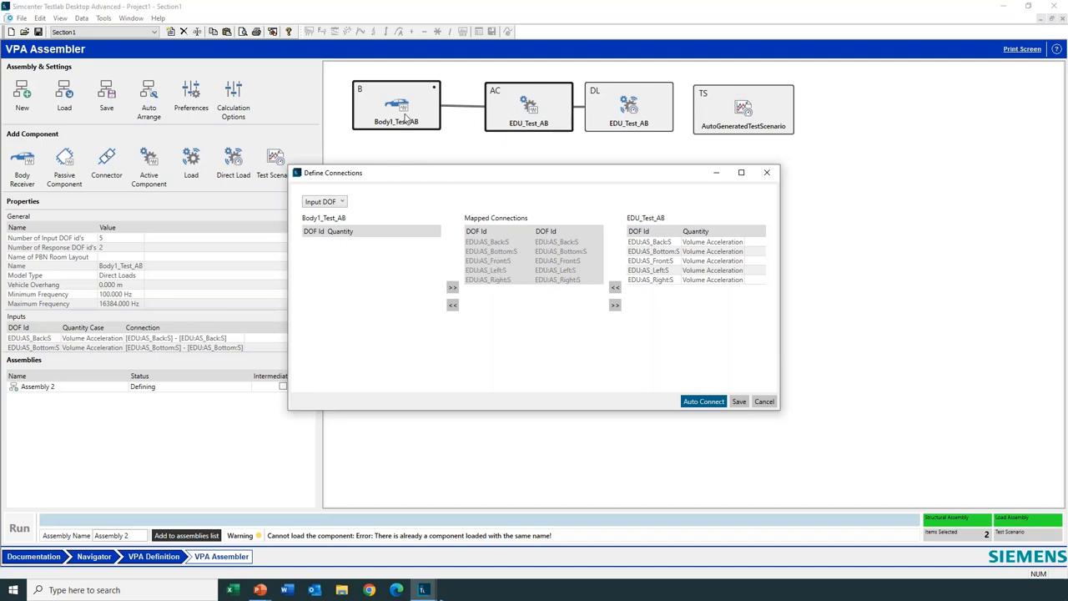
pyautogui.click(764, 402)
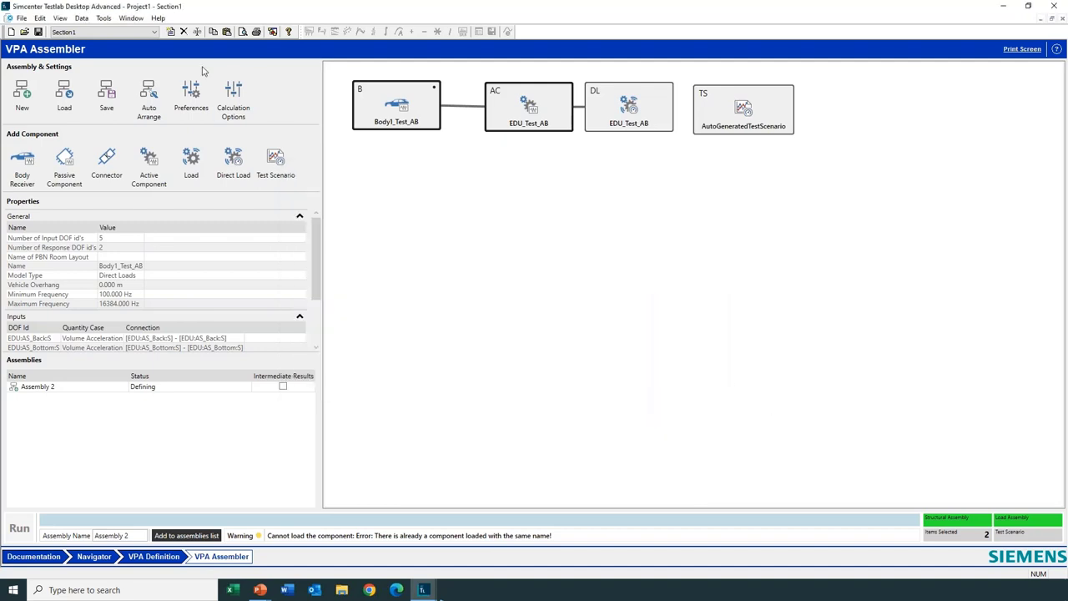
# Step: Open the VPA Assembler preferences and start browsing the C: drive for a custom component icon
pyautogui.click(194, 92)
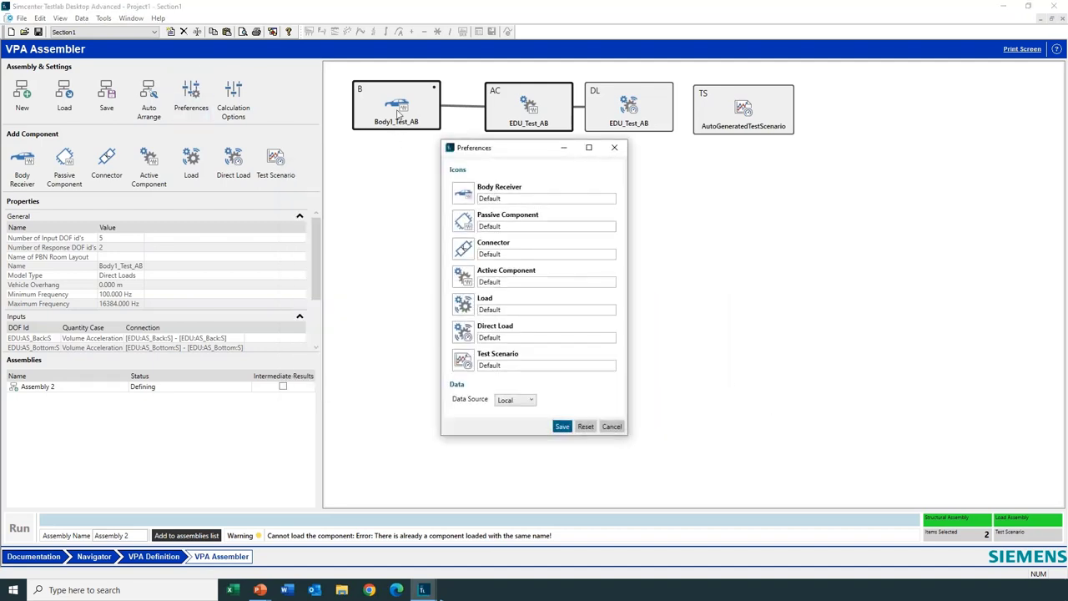
pyautogui.click(482, 217)
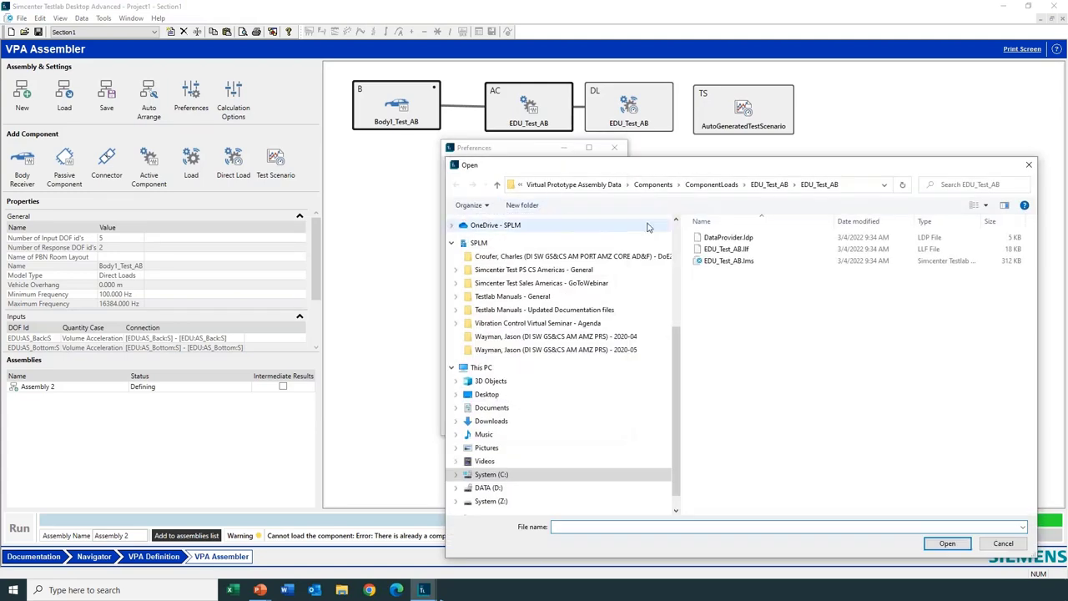
pyautogui.click(516, 475)
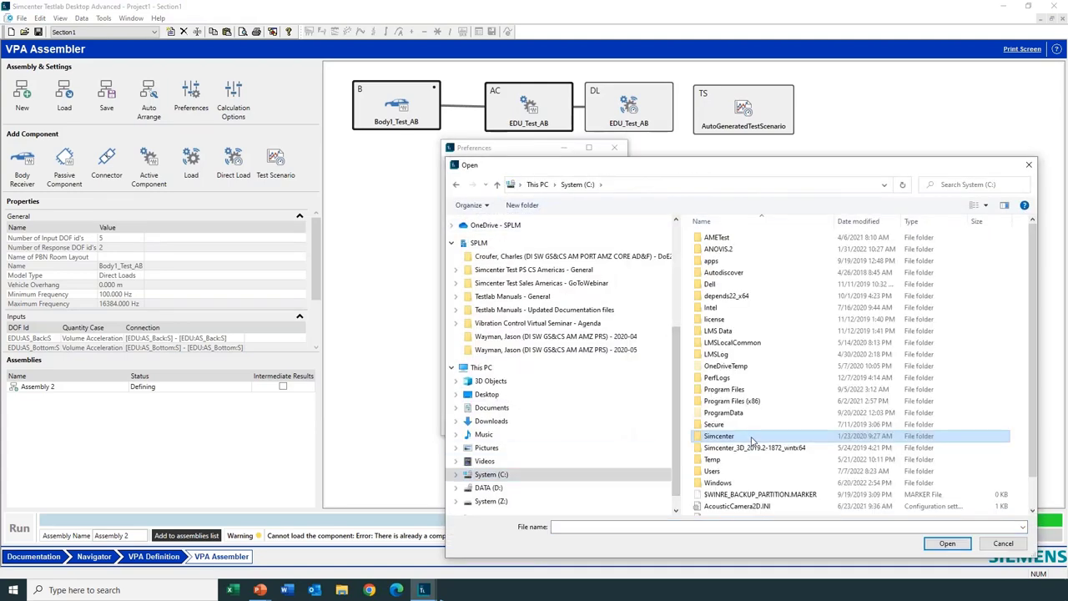
pyautogui.doubleClick(750, 438)
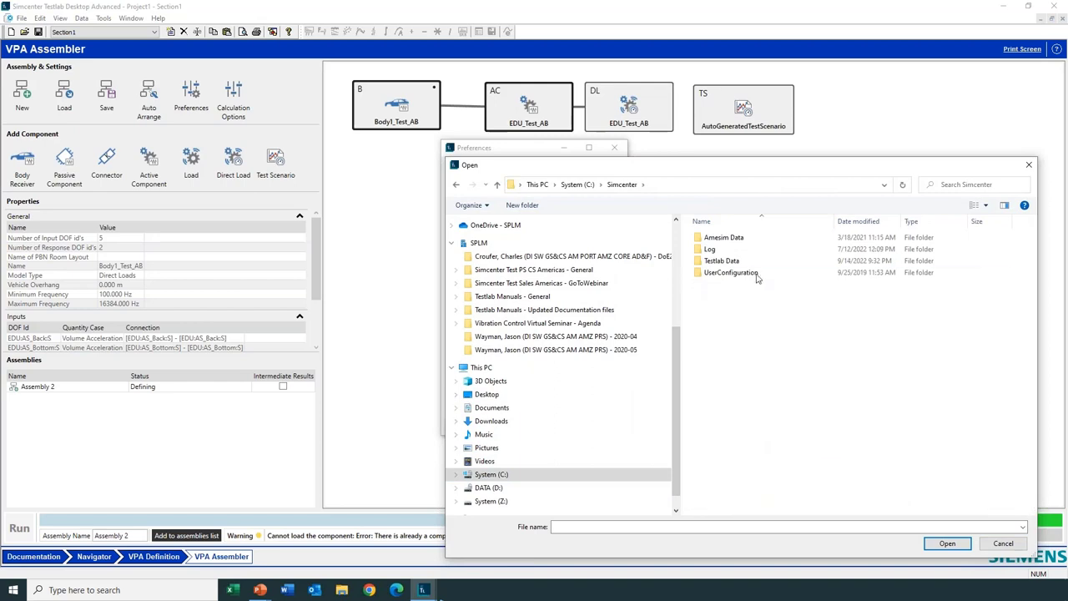
pyautogui.click(560, 474)
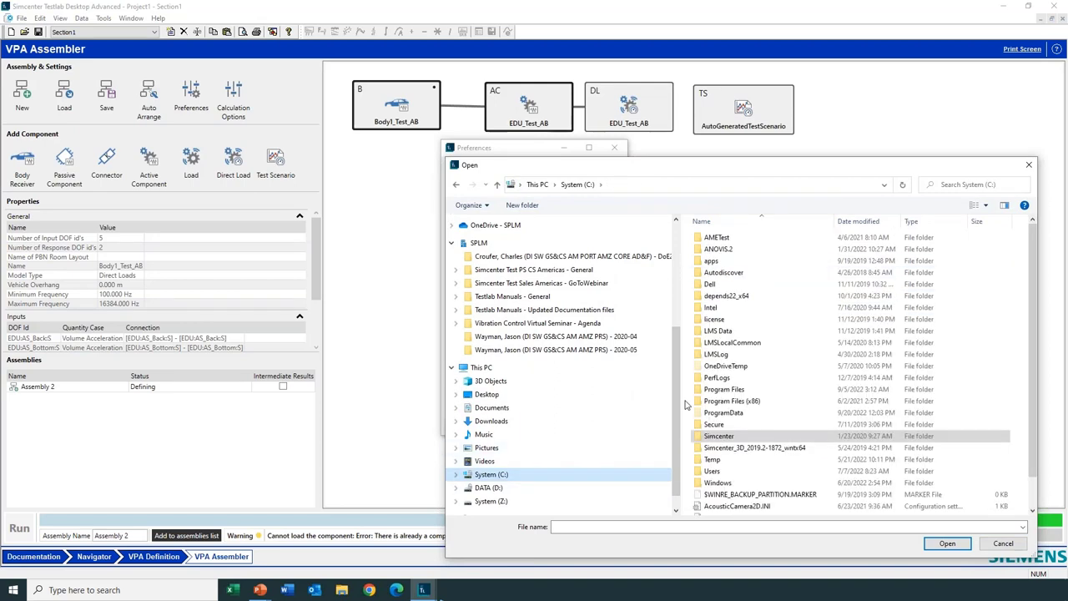
# Step: Browse to Program Files (x86)\Simcenter\Testlab 2206\central\Configuration\VirtualPrototypeAssembly, then cancel without choosing an icon
pyautogui.doubleClick(747, 402)
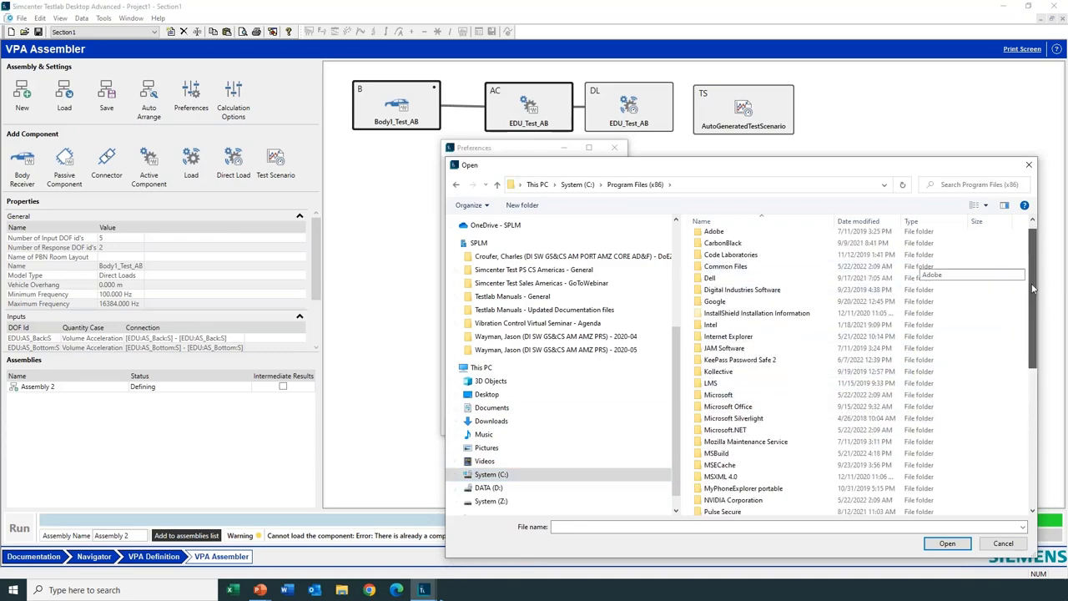
pyautogui.scroll(-7, 918, 267)
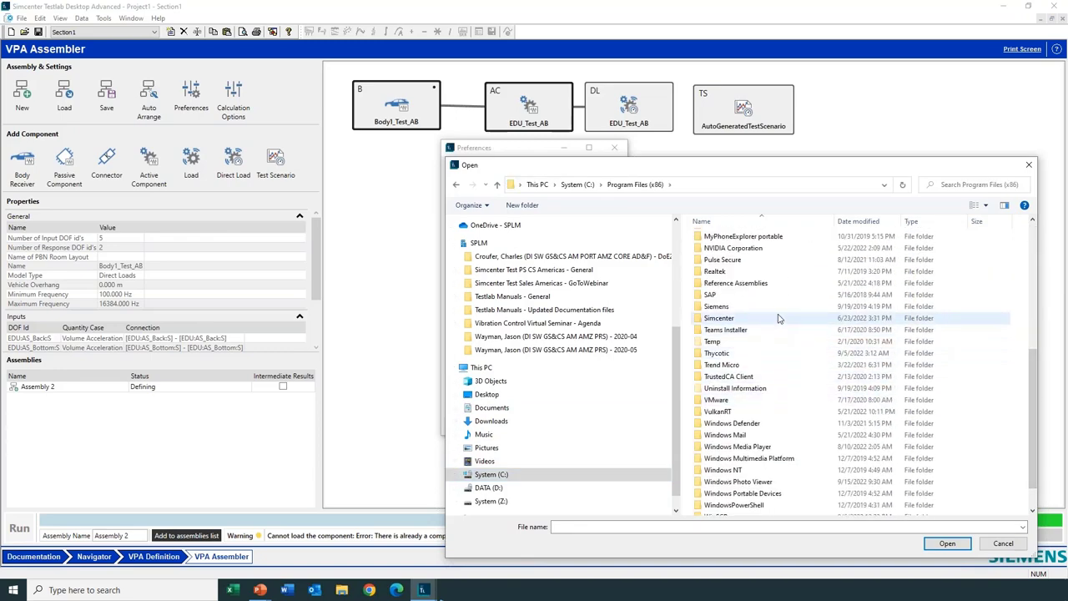
pyautogui.doubleClick(735, 318)
pyautogui.doubleClick(740, 331)
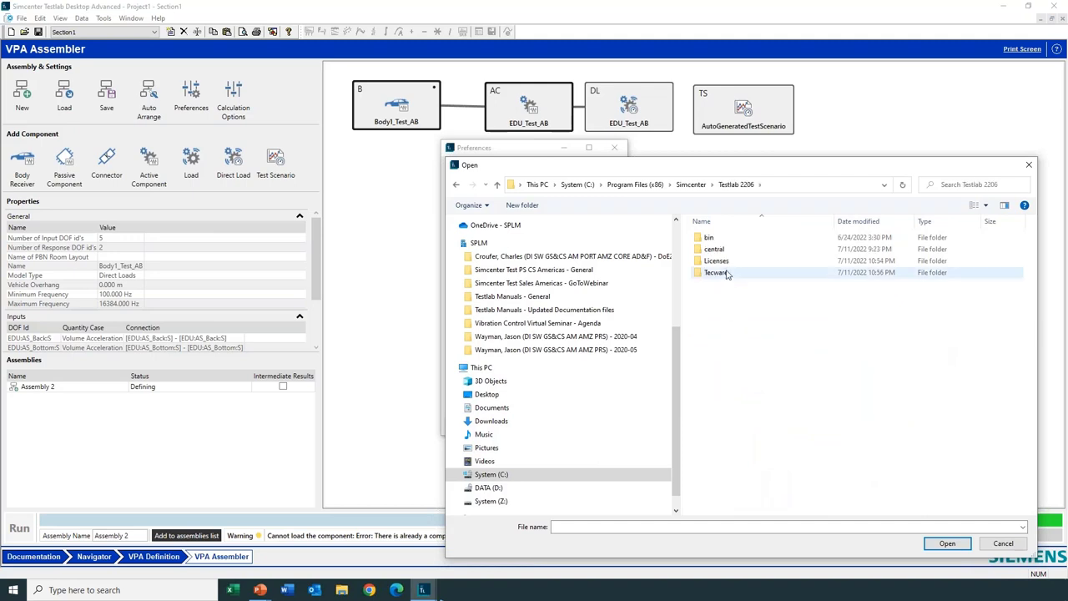
pyautogui.doubleClick(715, 249)
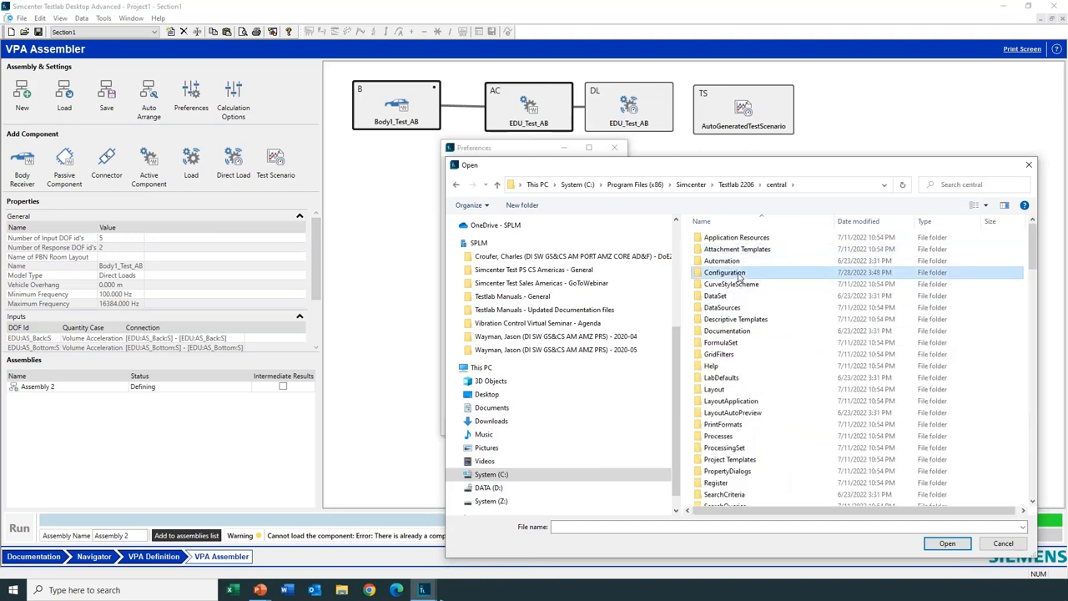
pyautogui.doubleClick(739, 278)
pyautogui.click(739, 308)
pyautogui.doubleClick(739, 308)
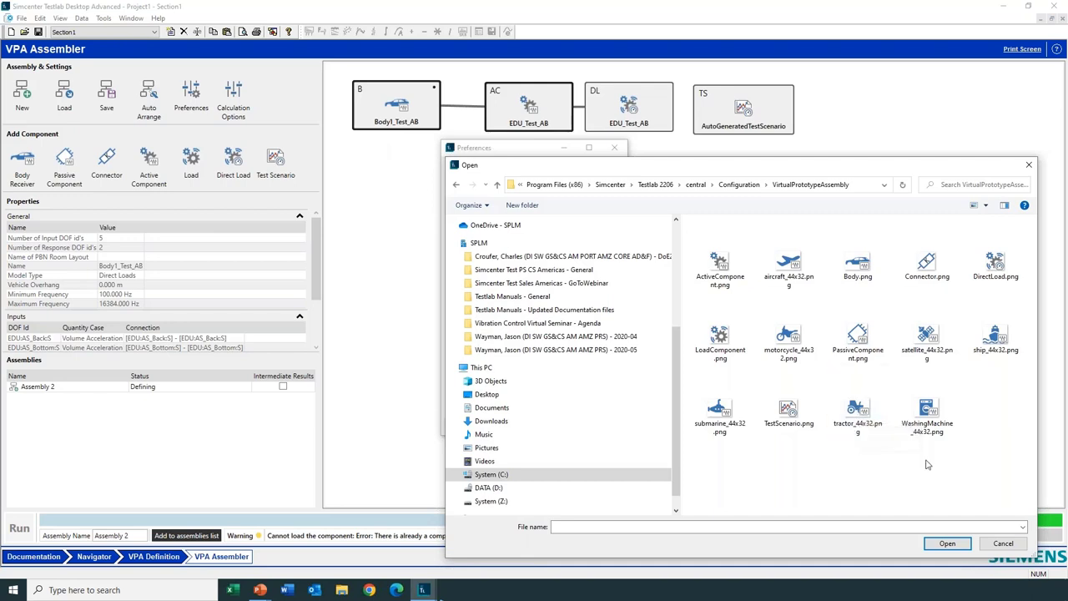
pyautogui.click(1005, 544)
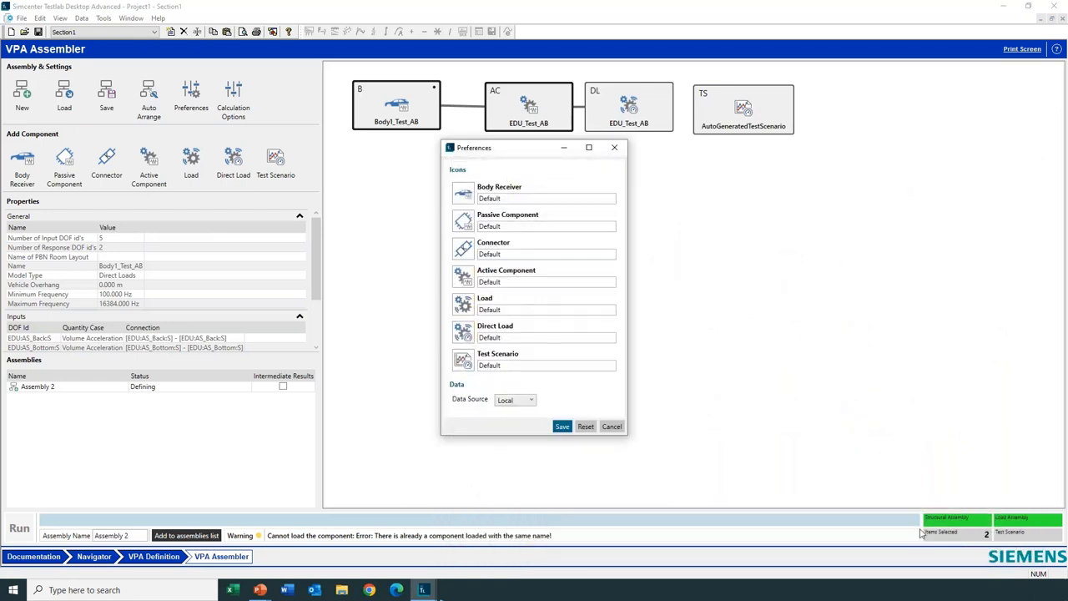
# Step: Dismiss Preferences and auto-connect the AutoGeneratedTestScenario to the EDU_Test_AB load
pyautogui.click(612, 426)
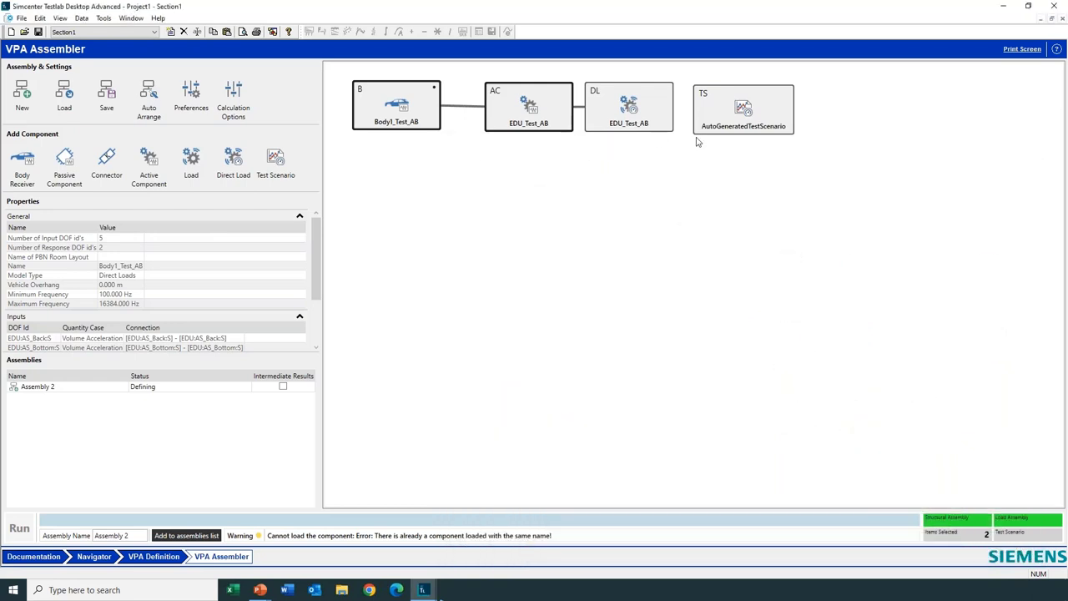
pyautogui.rightClick(748, 118)
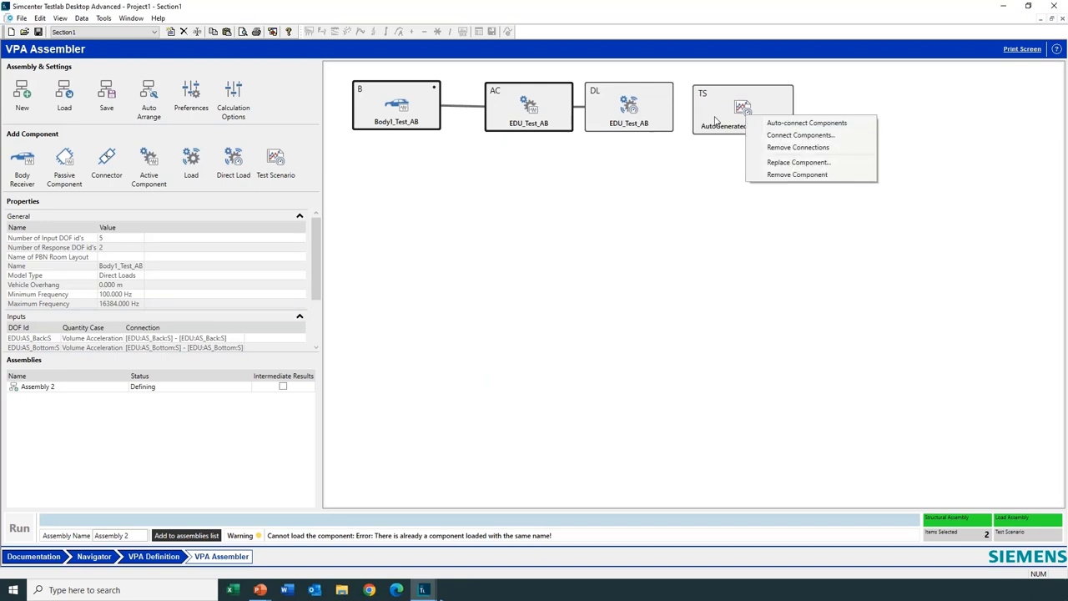
pyautogui.click(643, 151)
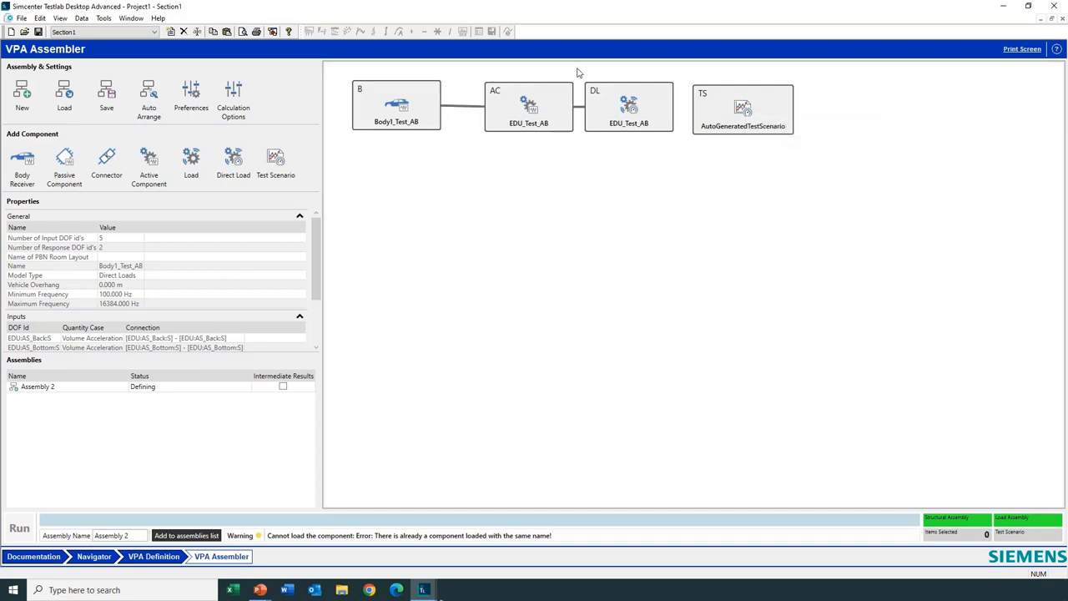
pyautogui.click(626, 104)
pyautogui.rightClick(773, 122)
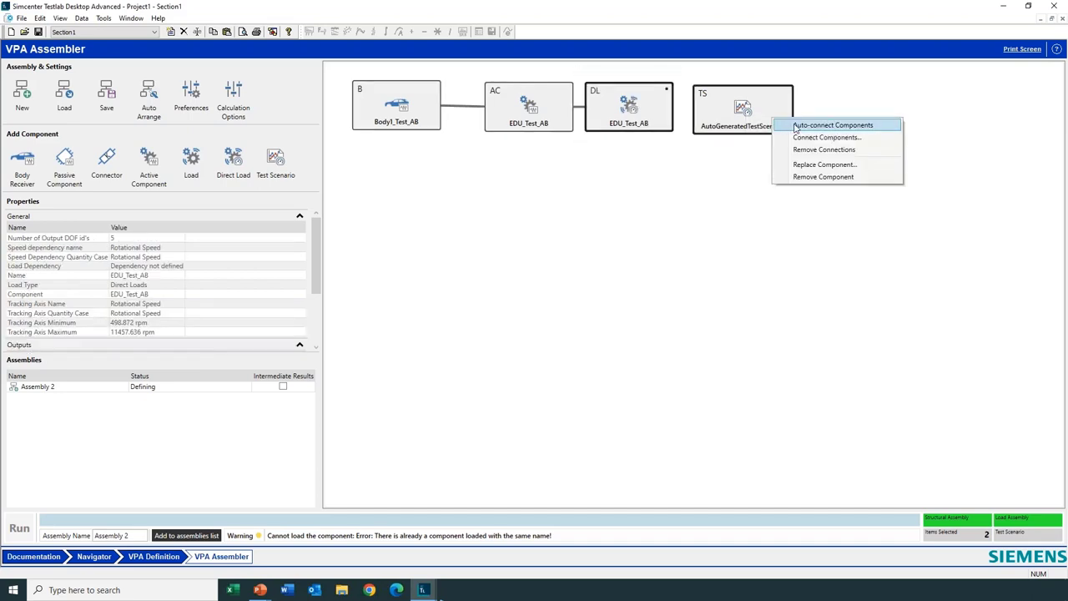
pyautogui.click(794, 126)
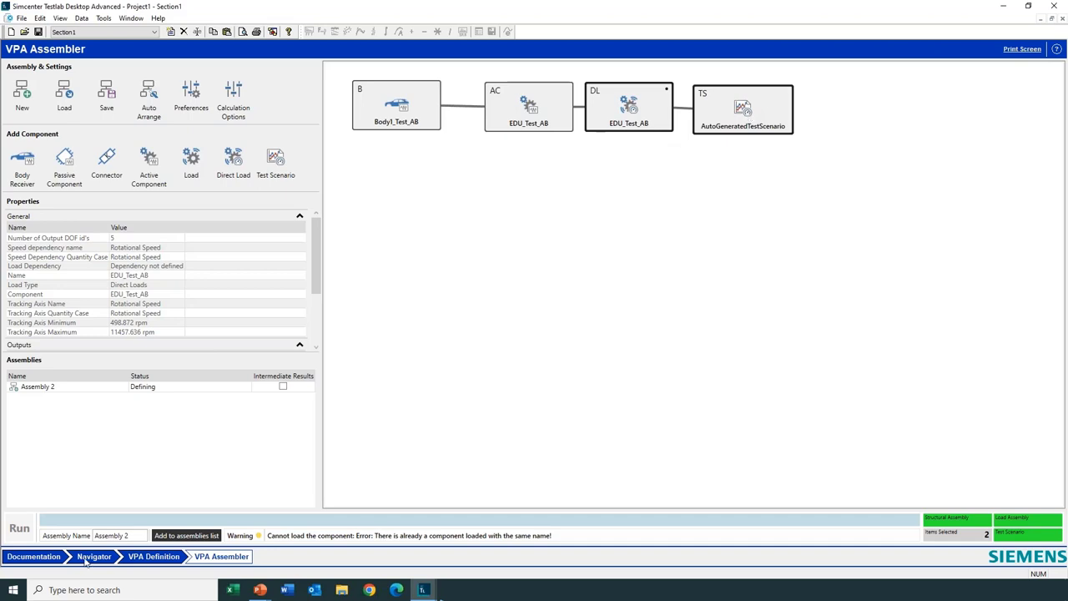
# Step: After checking VPA Definition, add Assembly 2 to the assemblies list and run its calculation
pyautogui.click(155, 557)
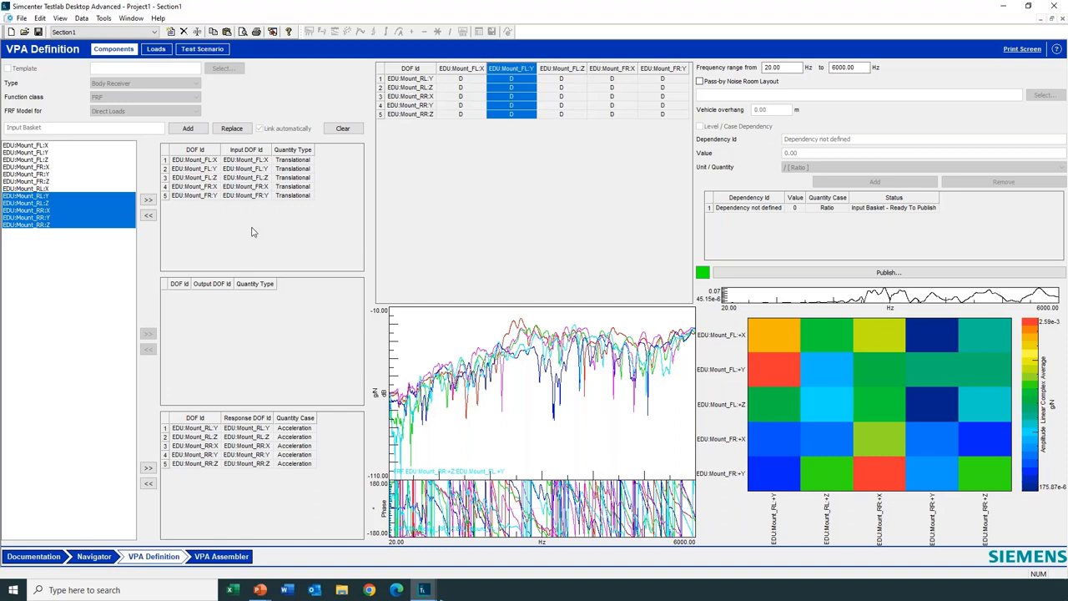
pyautogui.click(240, 560)
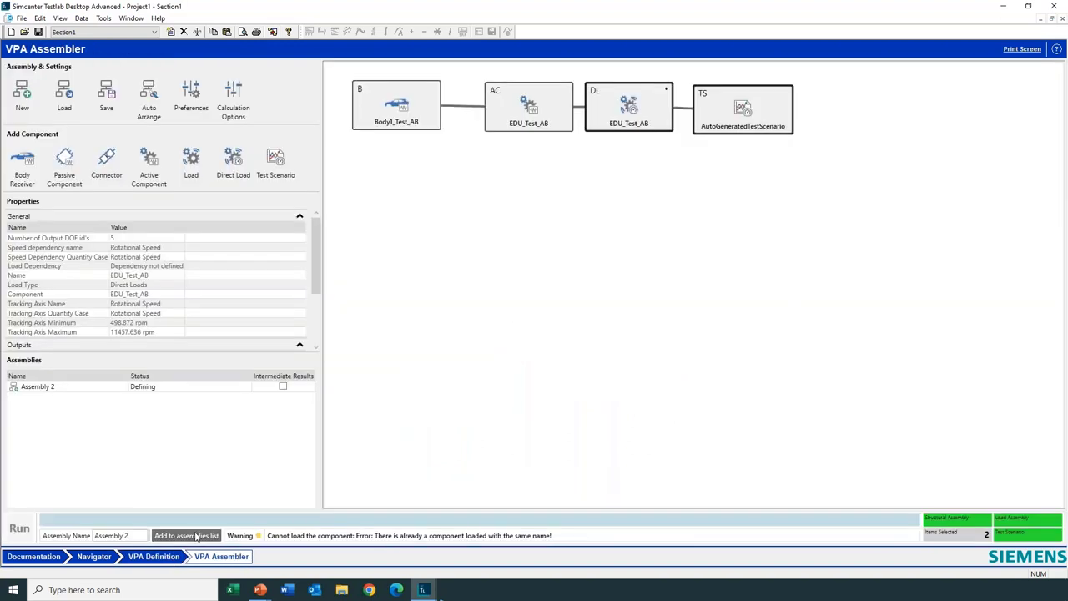
pyautogui.click(197, 537)
pyautogui.click(22, 529)
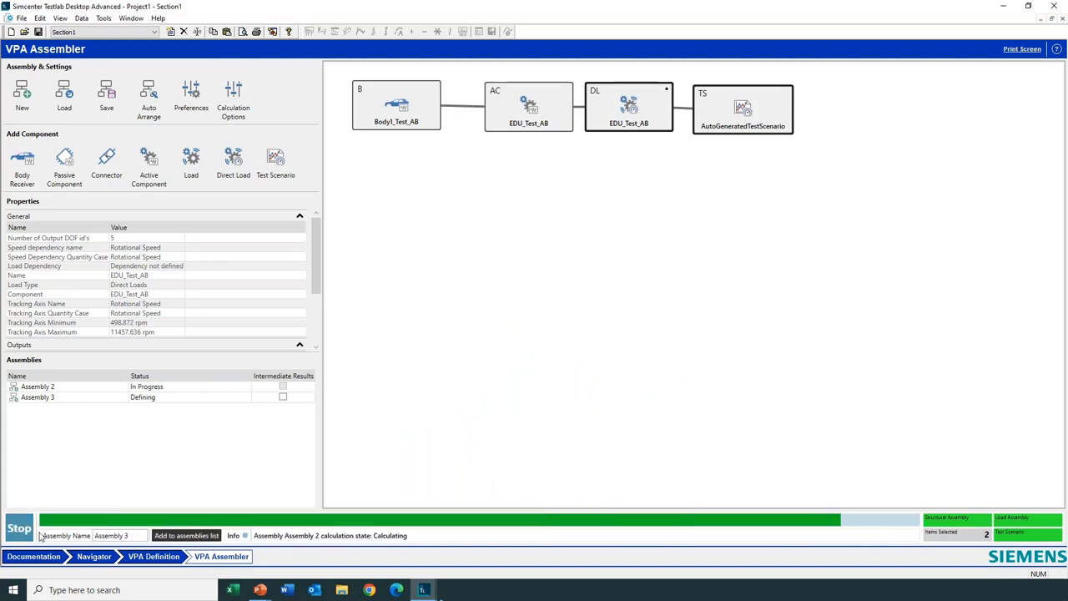
# Step: In Navigator, plot Assembly 1's Order 6.00 AS_Bottom partial contribution from the EDU_Test_AB results
pyautogui.click(95, 558)
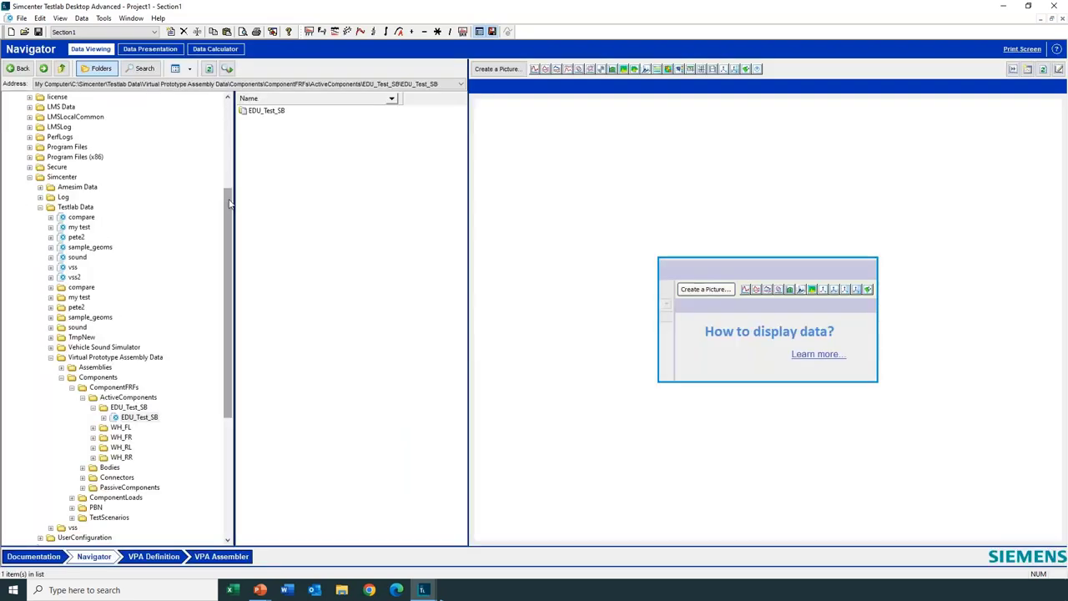
pyautogui.moveTo(231, 203); pyautogui.dragTo(167, 101)
pyautogui.moveTo(230, 255); pyautogui.dragTo(210, 161)
pyautogui.click(20, 127)
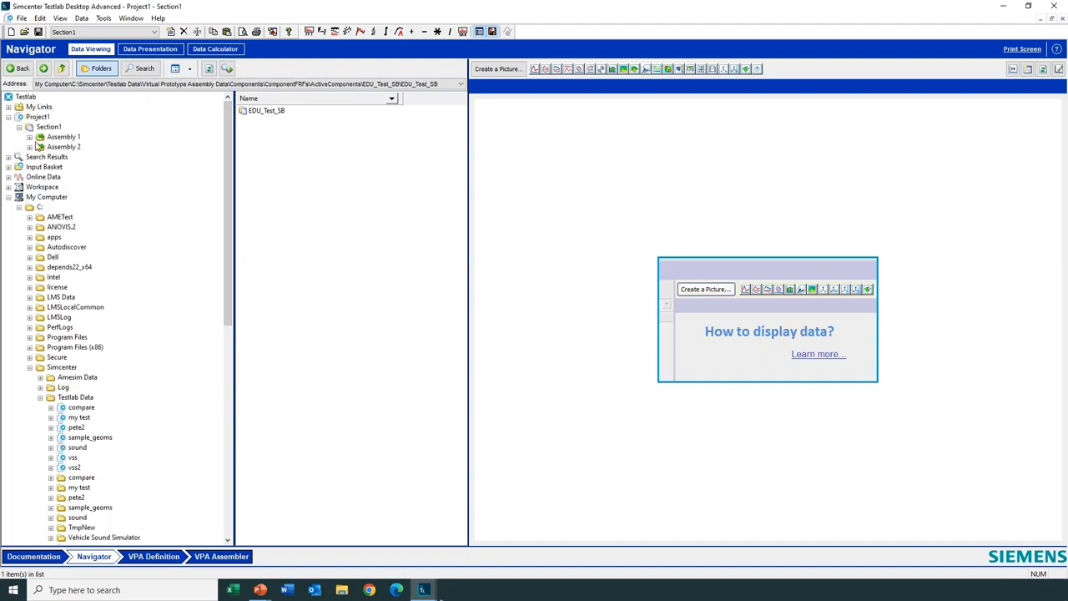
pyautogui.click(30, 137)
pyautogui.click(40, 147)
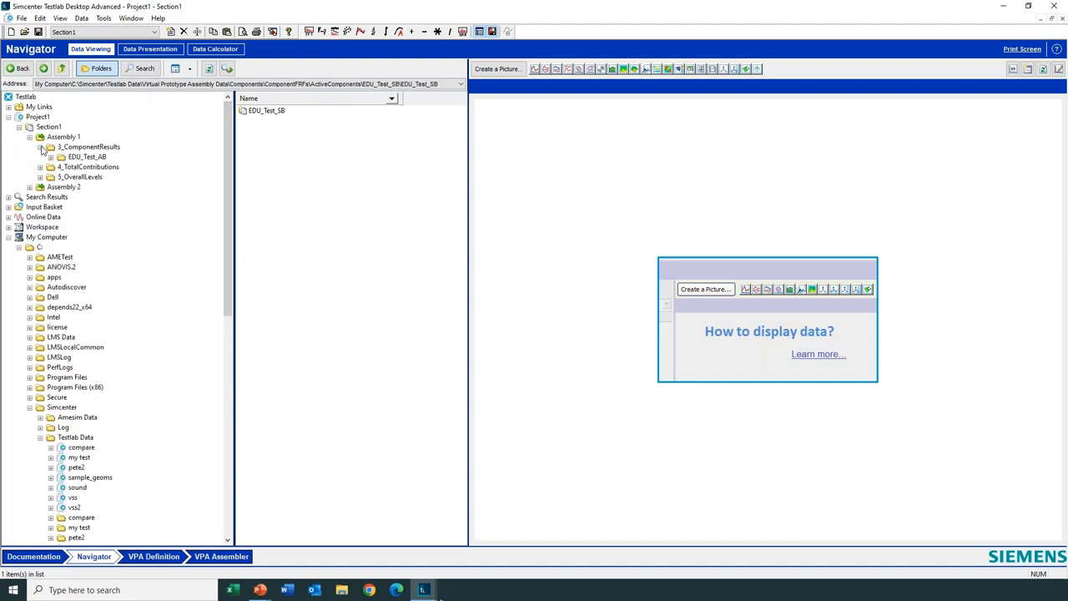
pyautogui.click(77, 157)
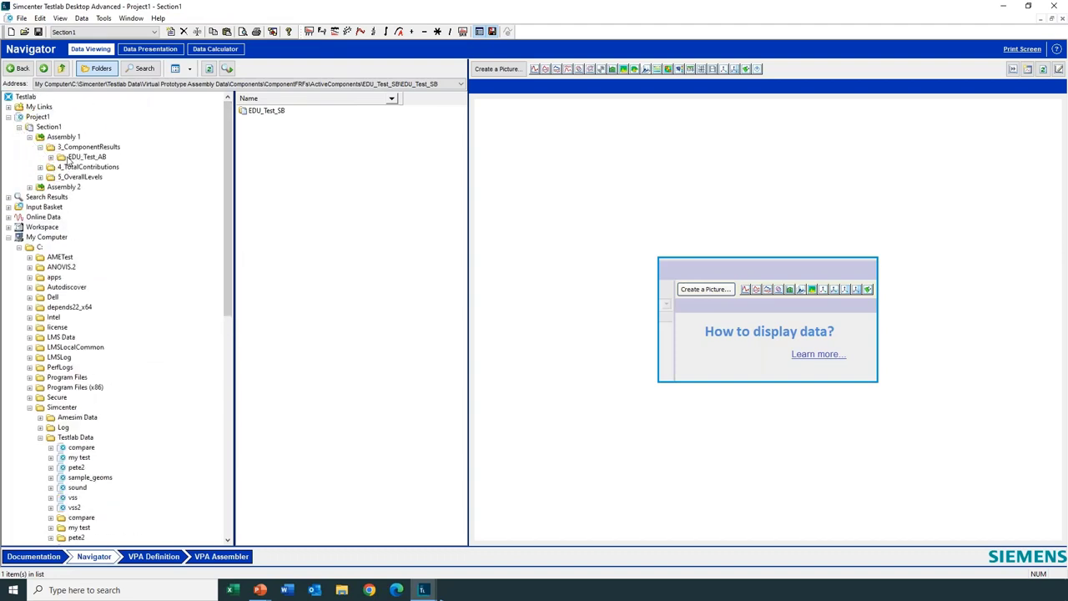
pyautogui.click(535, 70)
pyautogui.doubleClick(267, 111)
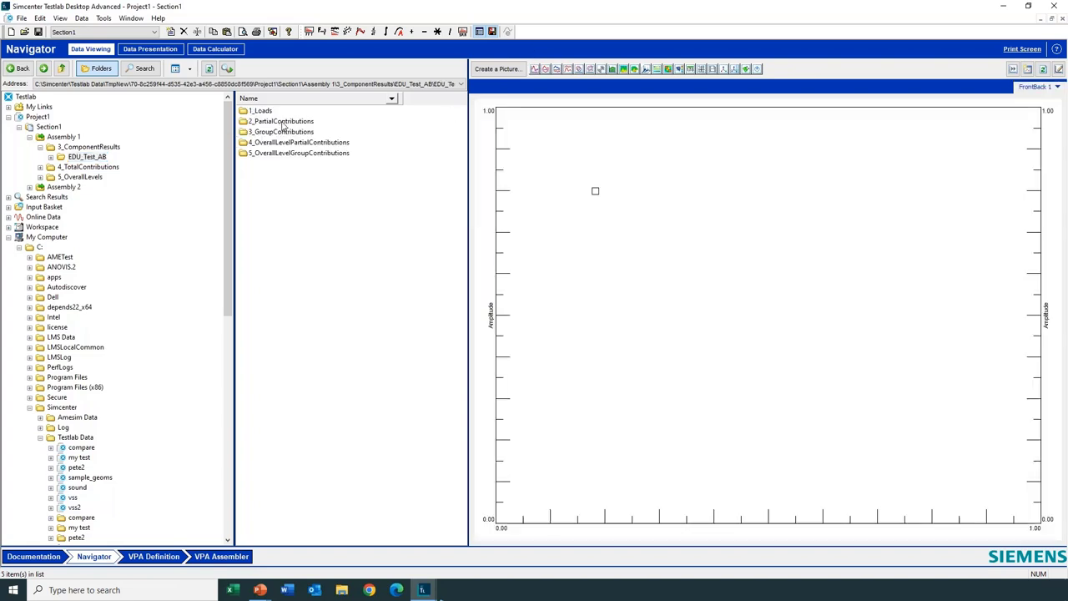
pyautogui.click(284, 122)
pyautogui.doubleClick(284, 123)
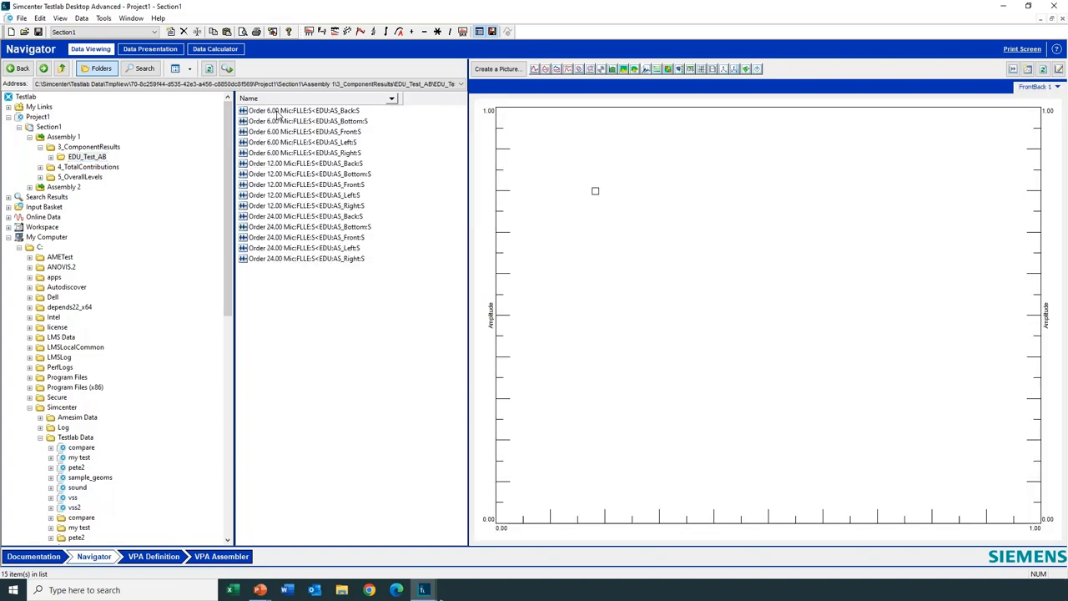
pyautogui.moveTo(282, 122); pyautogui.dragTo(652, 279)
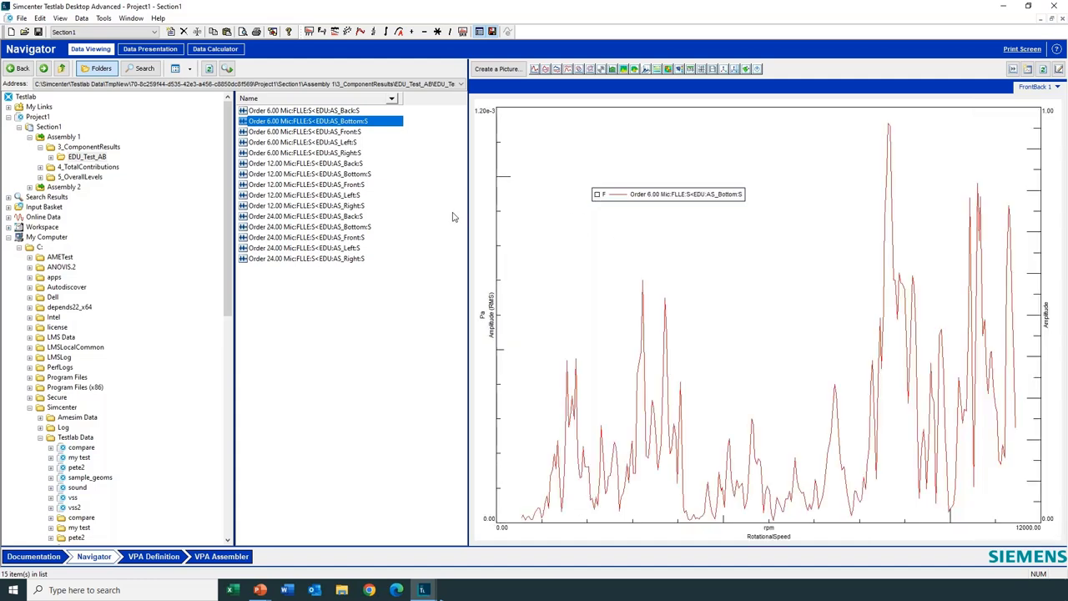
# Step: Plot Assembly 1's FLLE and FLRE overall level totals together on a fresh display
pyautogui.click(83, 177)
pyautogui.click(541, 69)
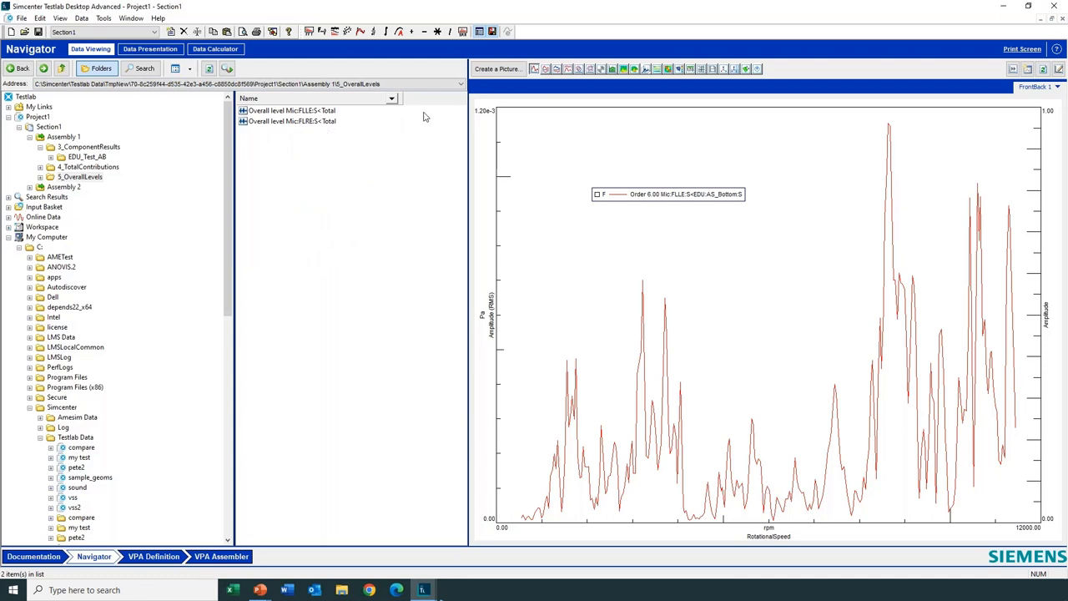
pyautogui.click(539, 70)
pyautogui.click(303, 122)
pyautogui.keyDown('shift'); pyautogui.click(301, 111); pyautogui.keyUp('shift')
pyautogui.moveTo(300, 111); pyautogui.dragTo(560, 276)
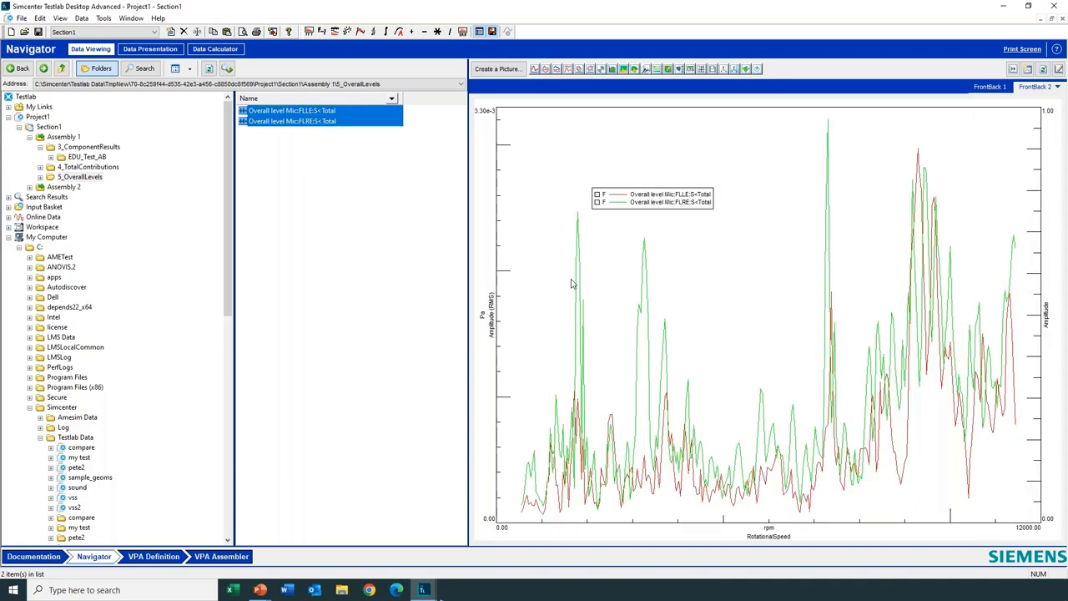
# Step: Replace the body component with Body2_NoTrim_Sim_AB
pyautogui.click(219, 557)
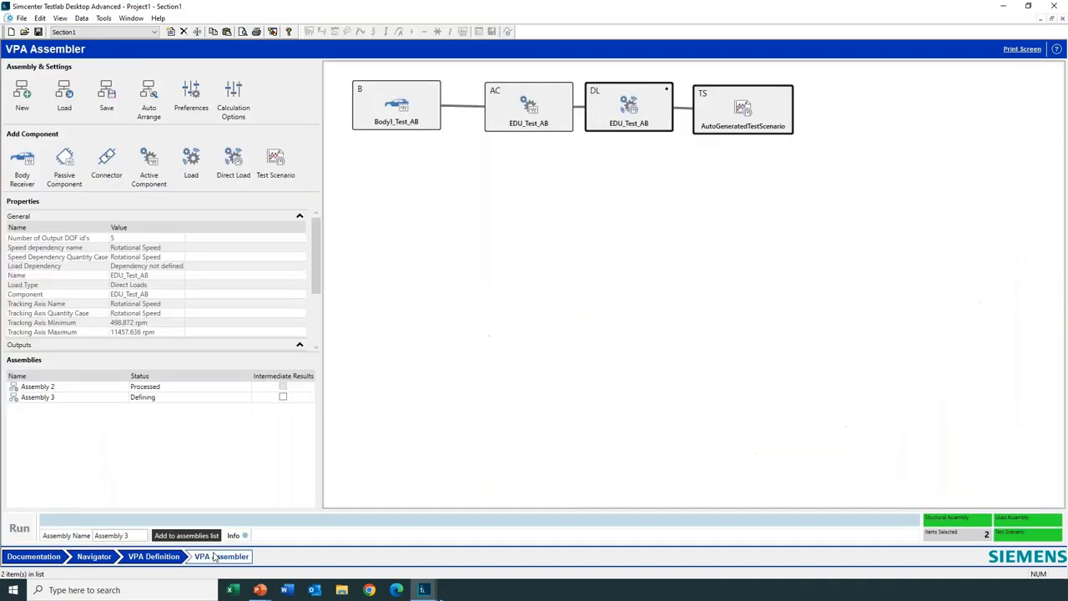
pyautogui.rightClick(397, 121)
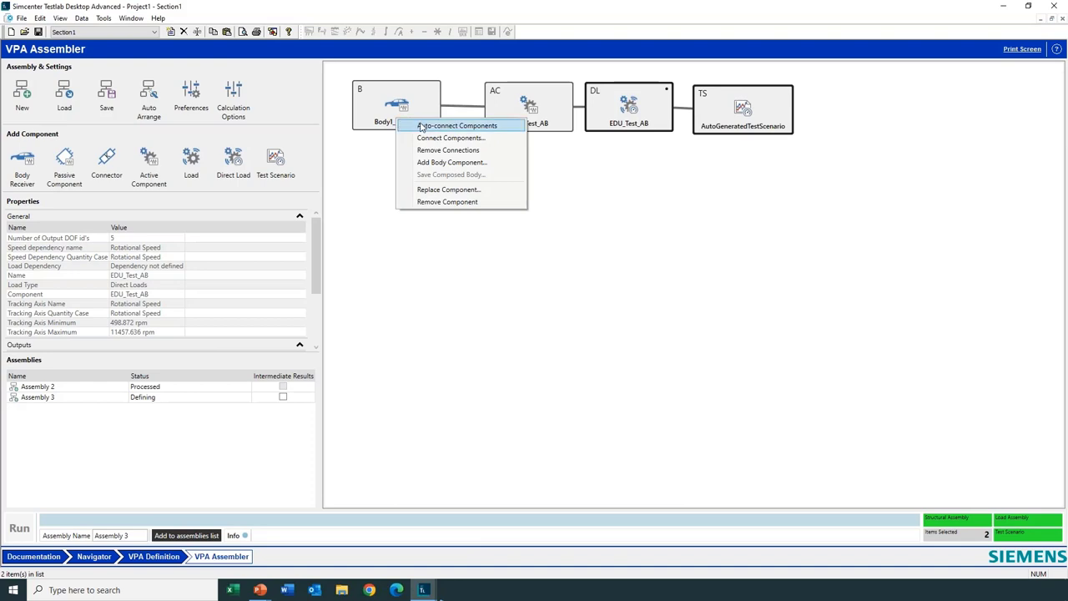
pyautogui.click(448, 190)
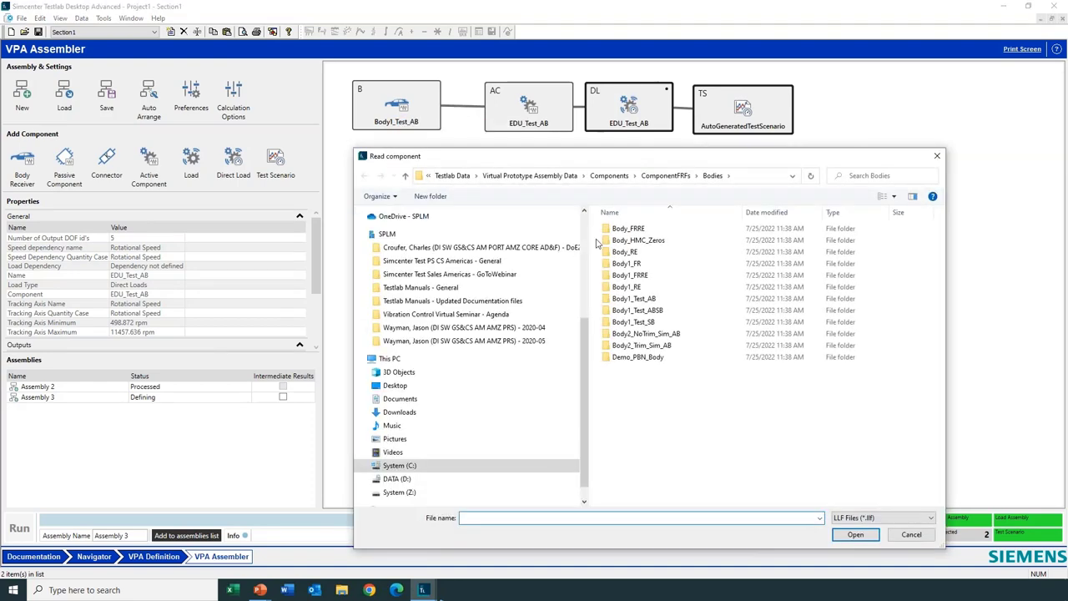
pyautogui.doubleClick(667, 335)
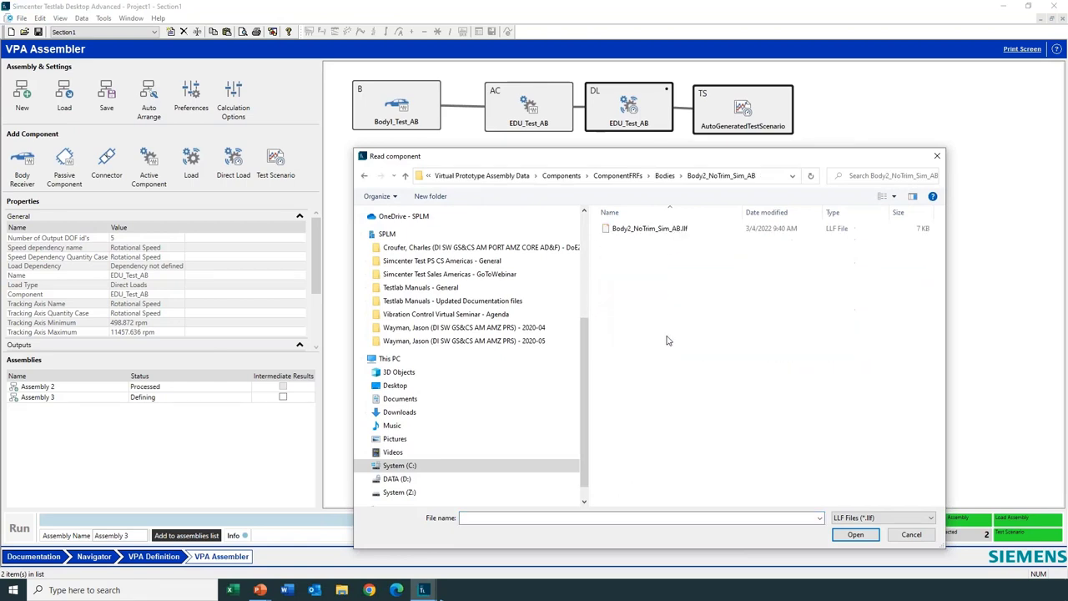
pyautogui.click(664, 229)
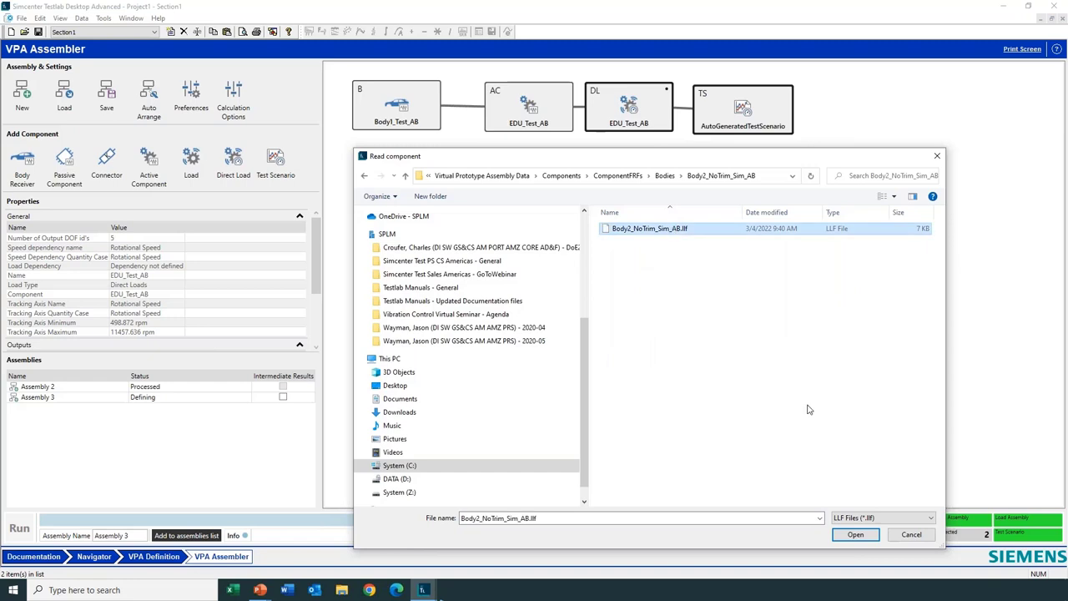
pyautogui.click(857, 535)
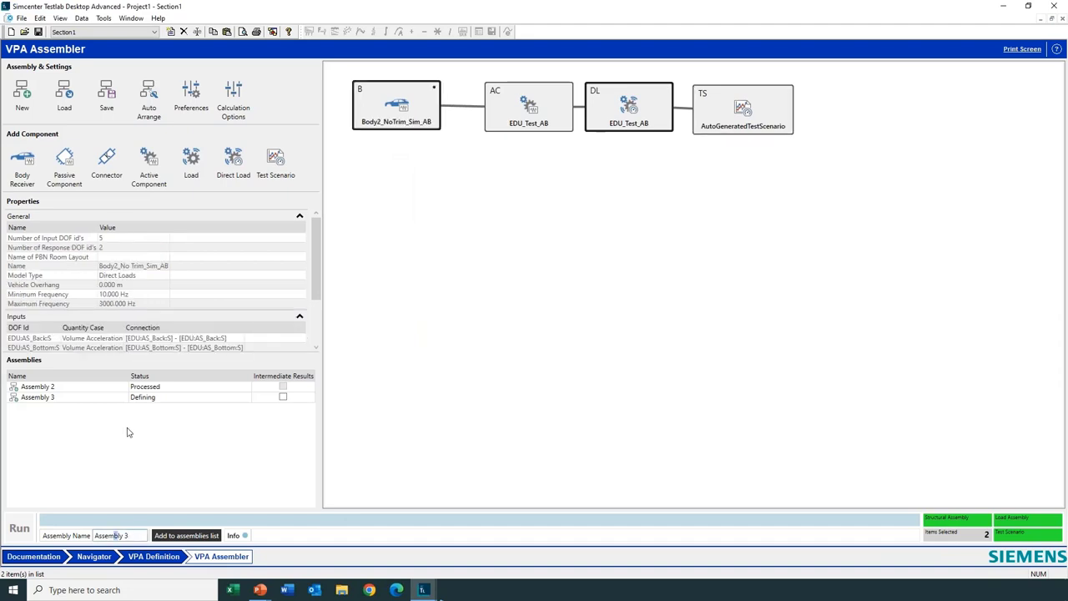
# Step: Rename Assembly 3 to 'Assembly 3 no trim', add it to the assemblies list and run it
pyautogui.click(159, 400)
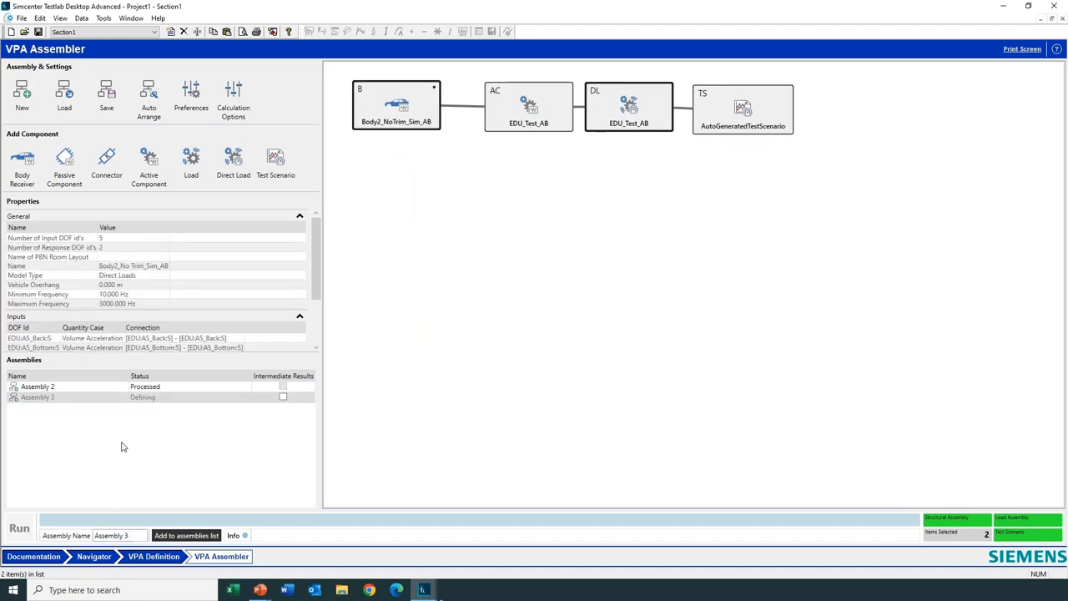
pyautogui.click(140, 536)
pyautogui.write('no trim')
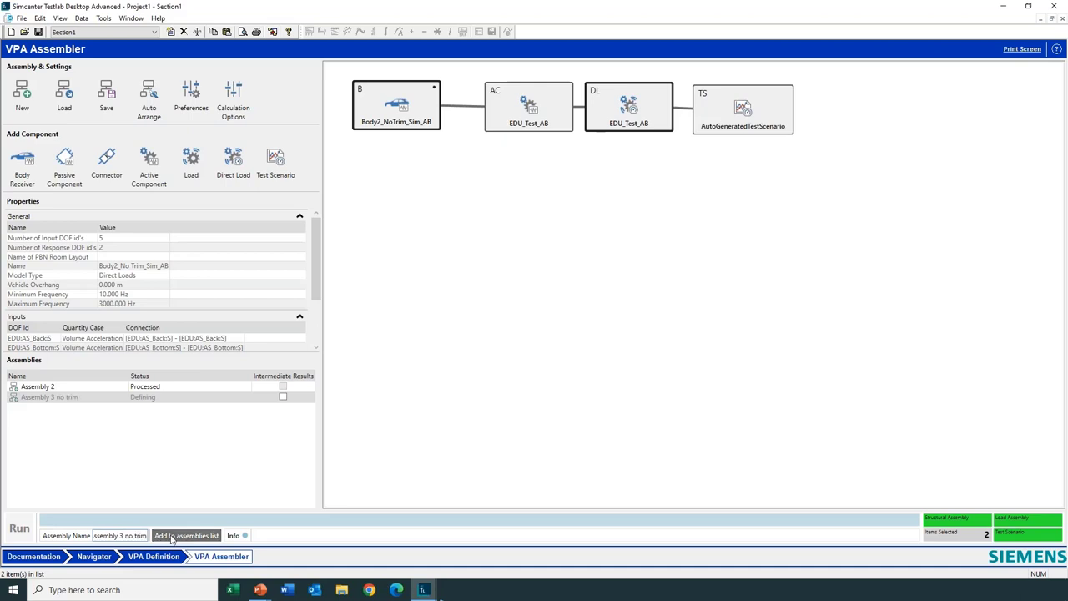
pyautogui.click(185, 535)
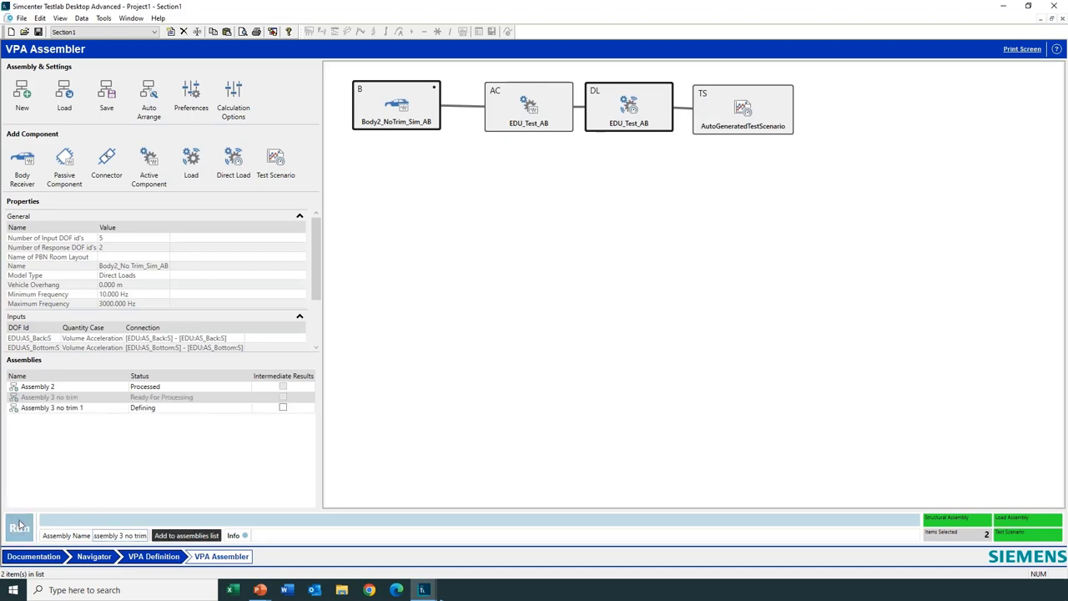
pyautogui.click(19, 526)
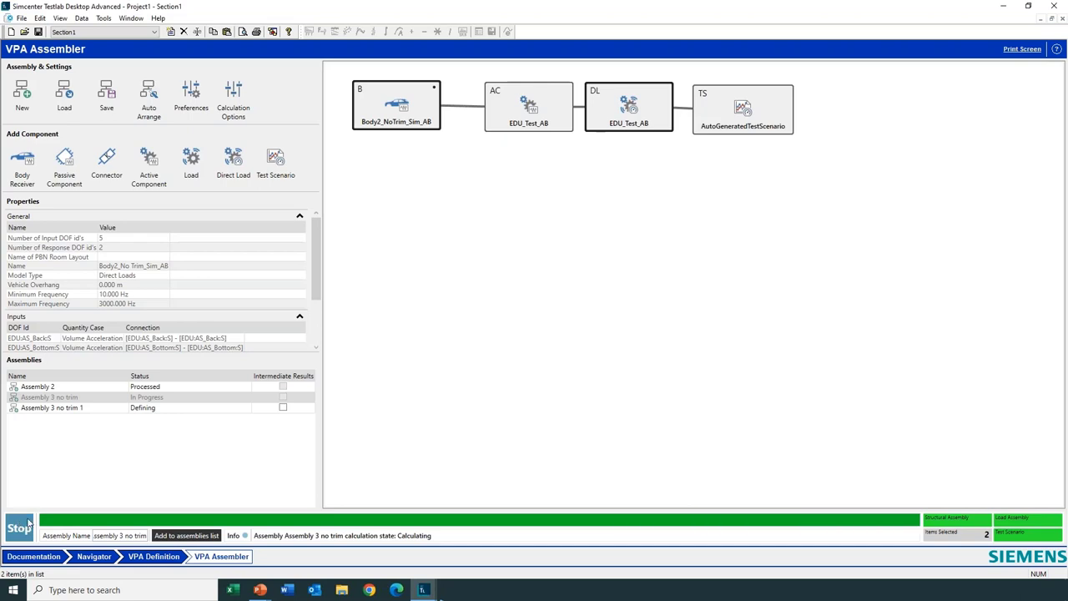
# Step: Overlay the Assembly 3 no trim FLLE overall level as a third curve on the plot
pyautogui.click(107, 556)
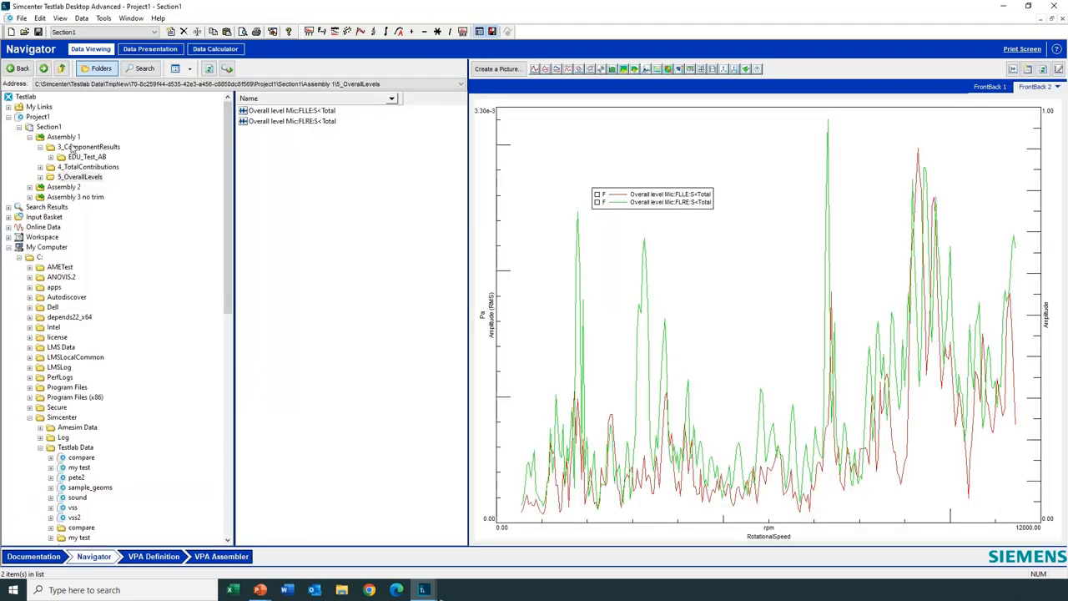
pyautogui.click(30, 197)
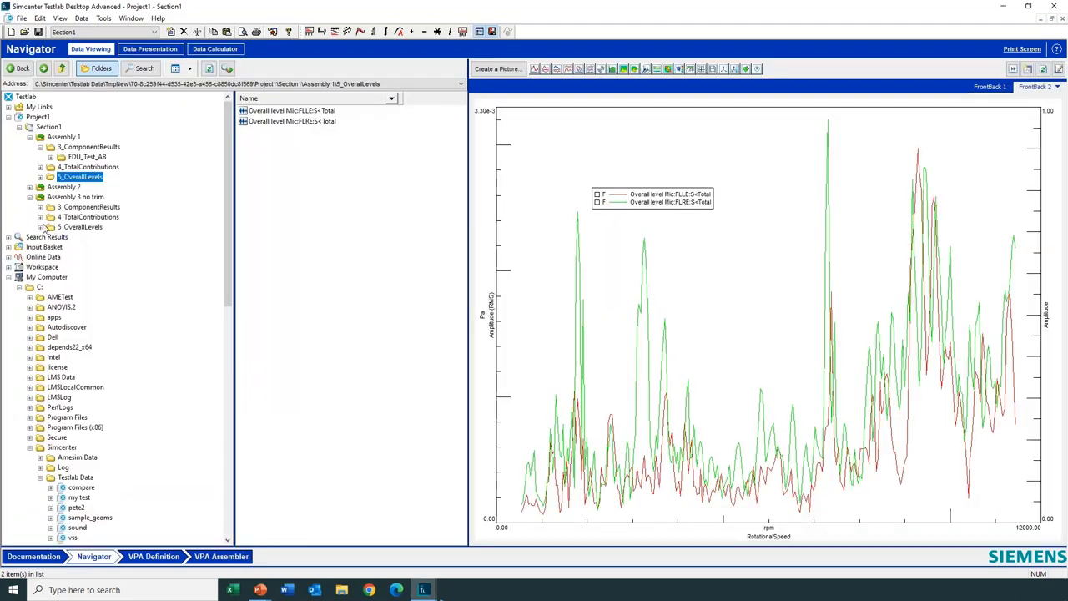
pyautogui.click(79, 227)
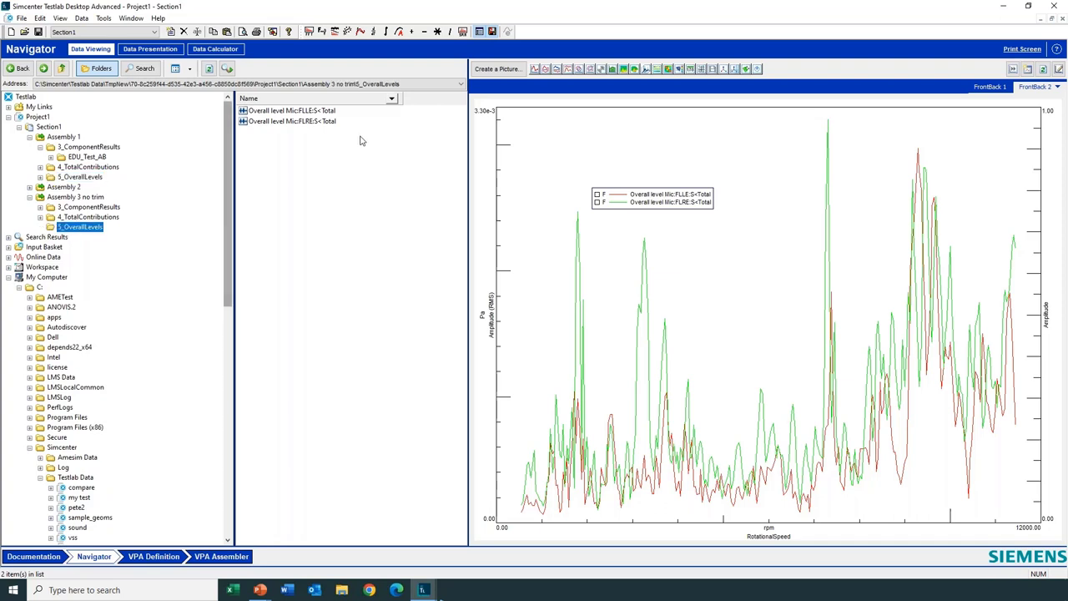
pyautogui.click(329, 112)
pyautogui.moveTo(329, 113); pyautogui.dragTo(632, 295)
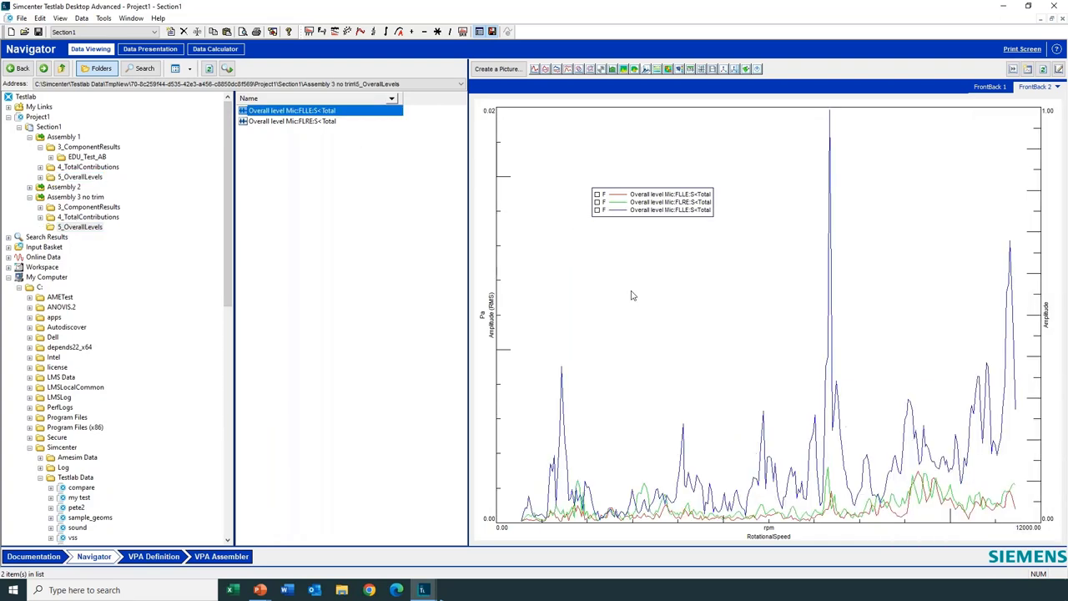
# Step: Return to VPA Assembler and confirm Assembly 3 no trim now reads Processed
pyautogui.click(222, 556)
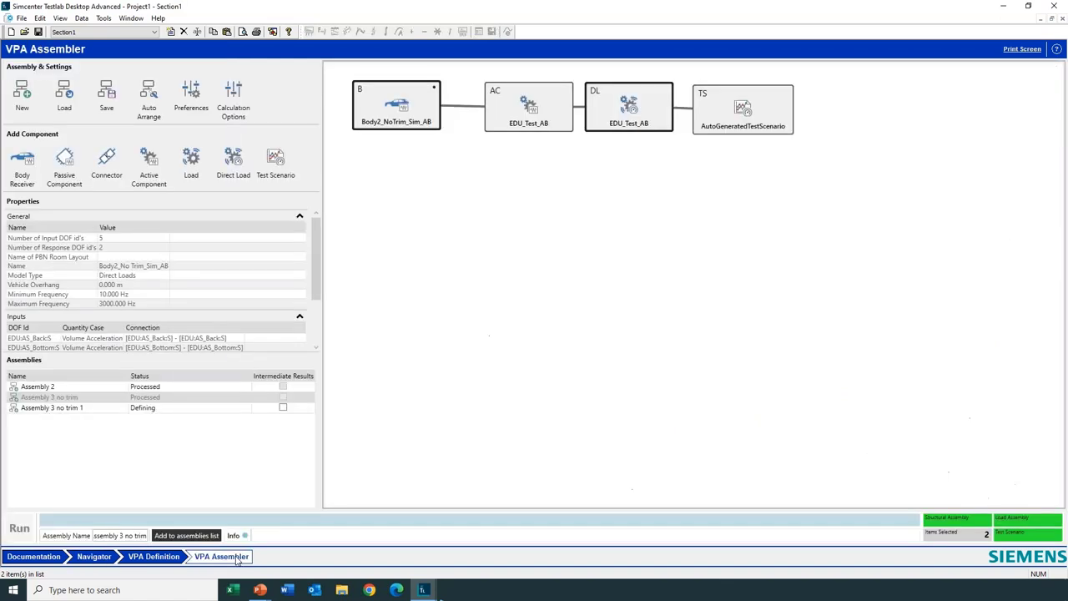
pyautogui.click(96, 559)
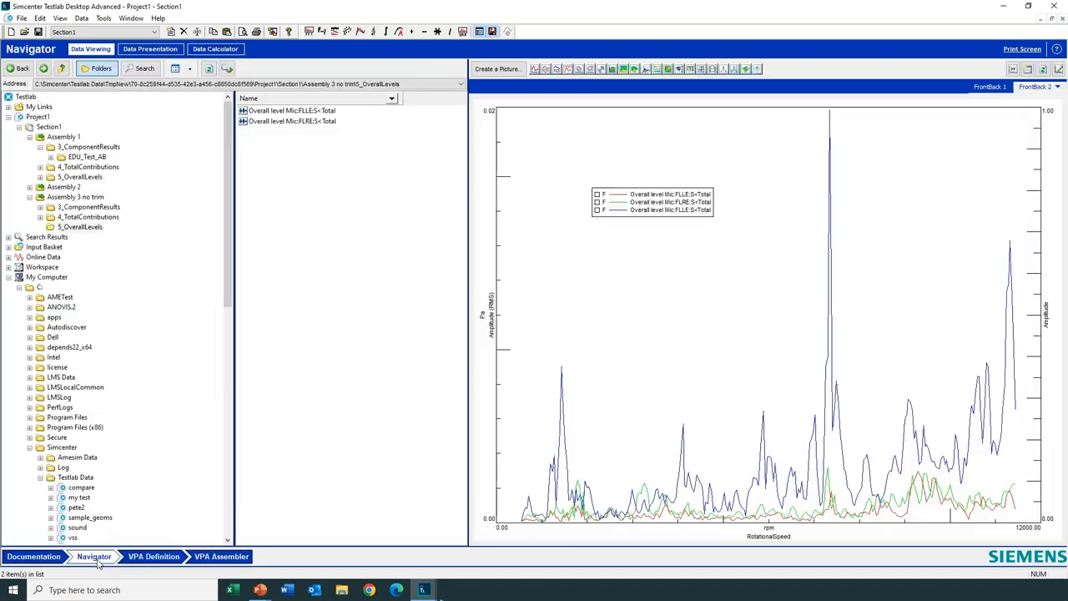
pyautogui.scroll(-2, 217, 444)
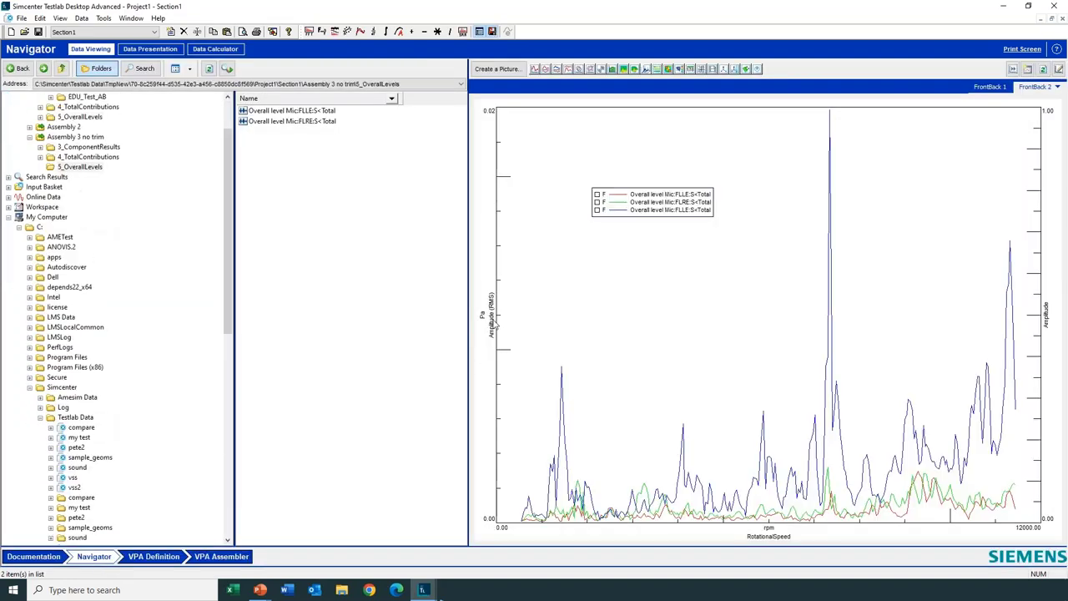
pyautogui.click(242, 558)
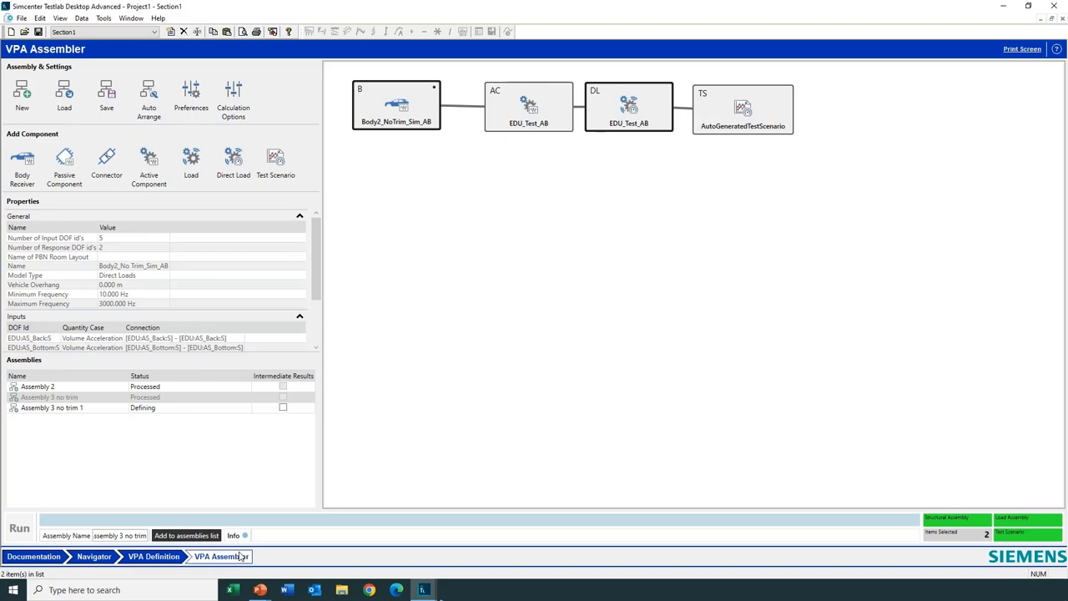
pyautogui.click(424, 591)
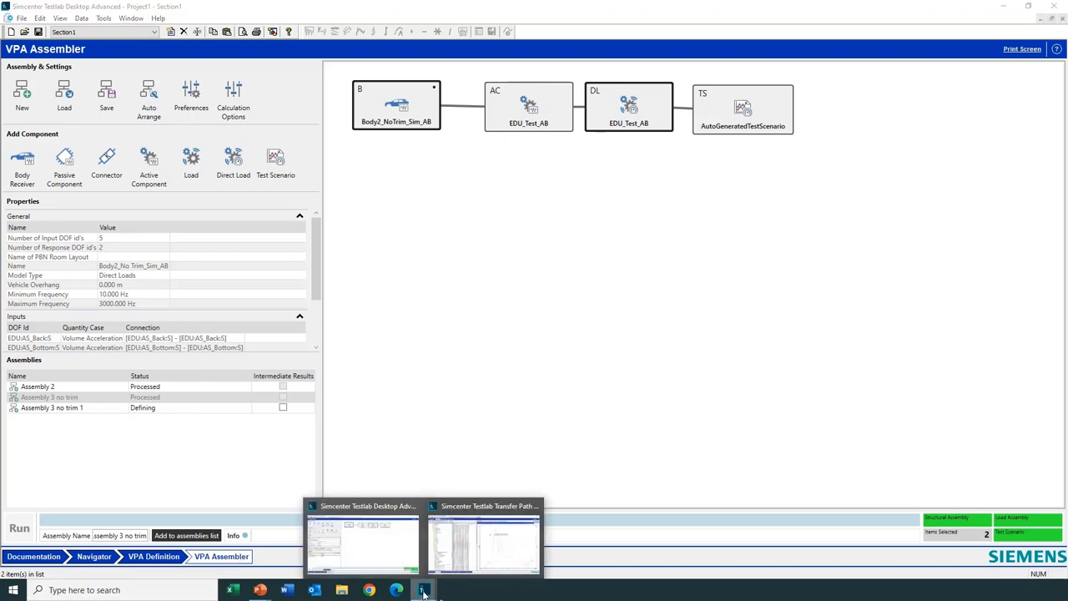
# Step: Bring the Virtual Point slide show back up from the PowerPoint taskbar preview, at the Challenge slide
pyautogui.moveTo(253, 598)
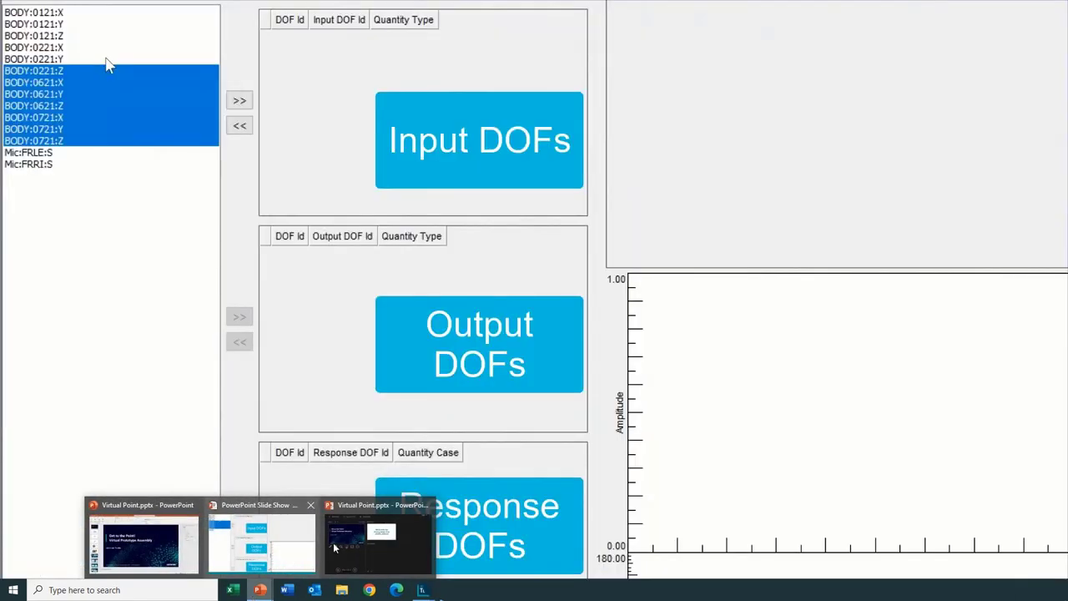
pyautogui.moveTo(359, 548)
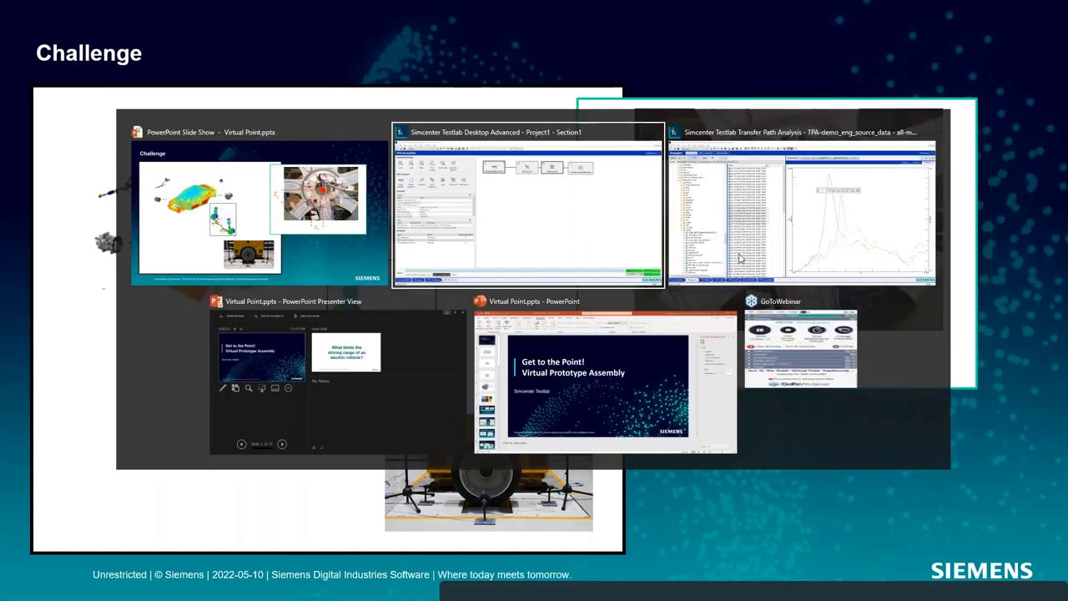
# Step: Read the Add-ins descriptions for VPA Definition, VPA Assembler and Virtual Point Transformation
pyautogui.click(627, 205)
pyautogui.click(103, 17)
pyautogui.click(125, 31)
pyautogui.moveTo(592, 179)
pyautogui.mouseDown()
pyautogui.moveTo(592, 288)
pyautogui.moveTo(592, 179)
pyautogui.mouseUp()
pyautogui.scroll(-15, 509, 275)
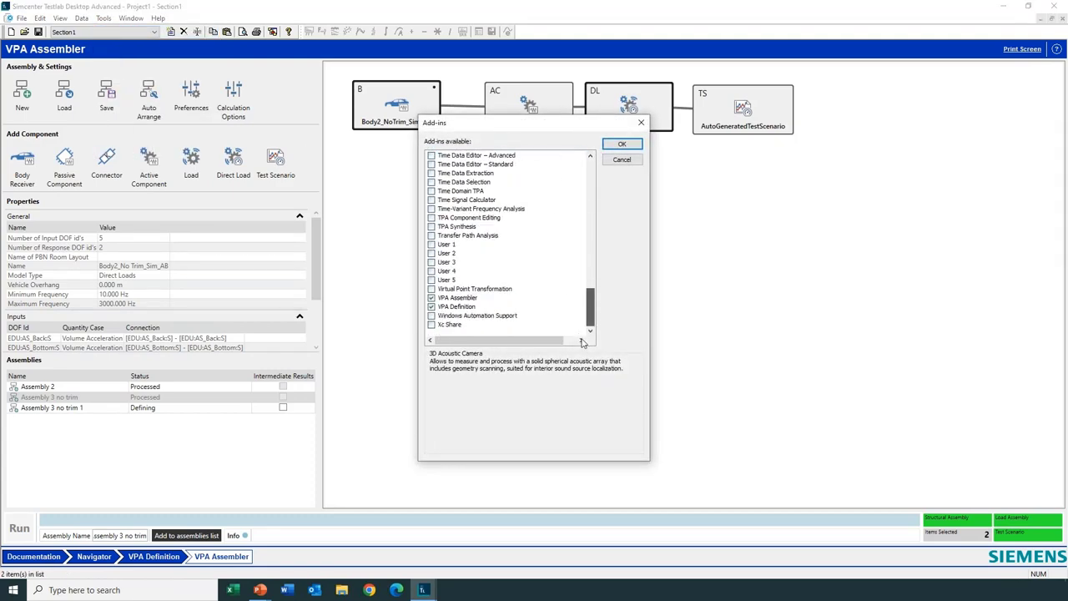
pyautogui.click(468, 307)
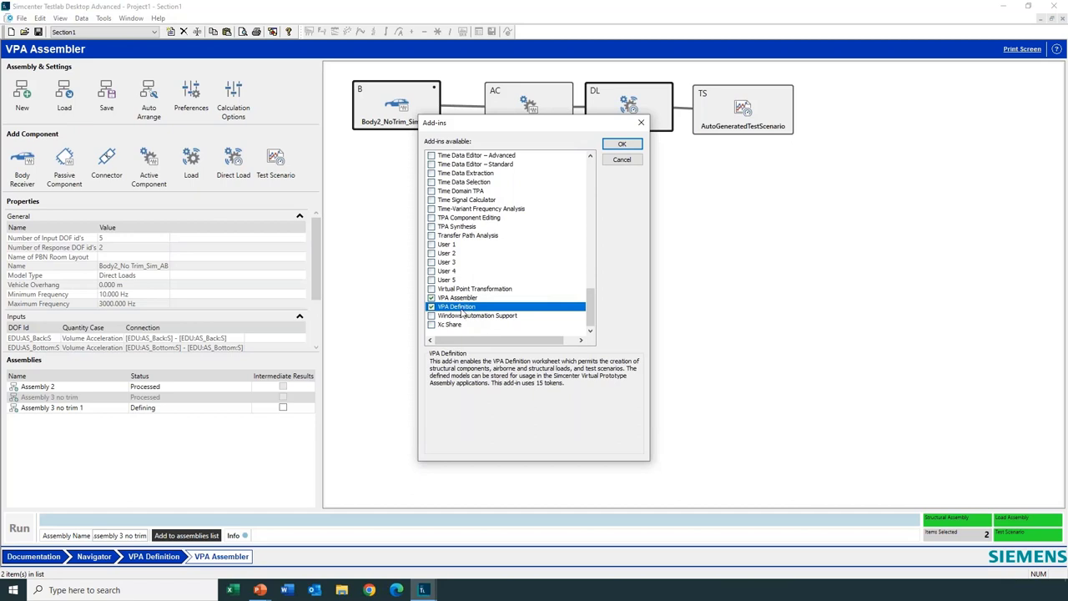
pyautogui.press('Up')
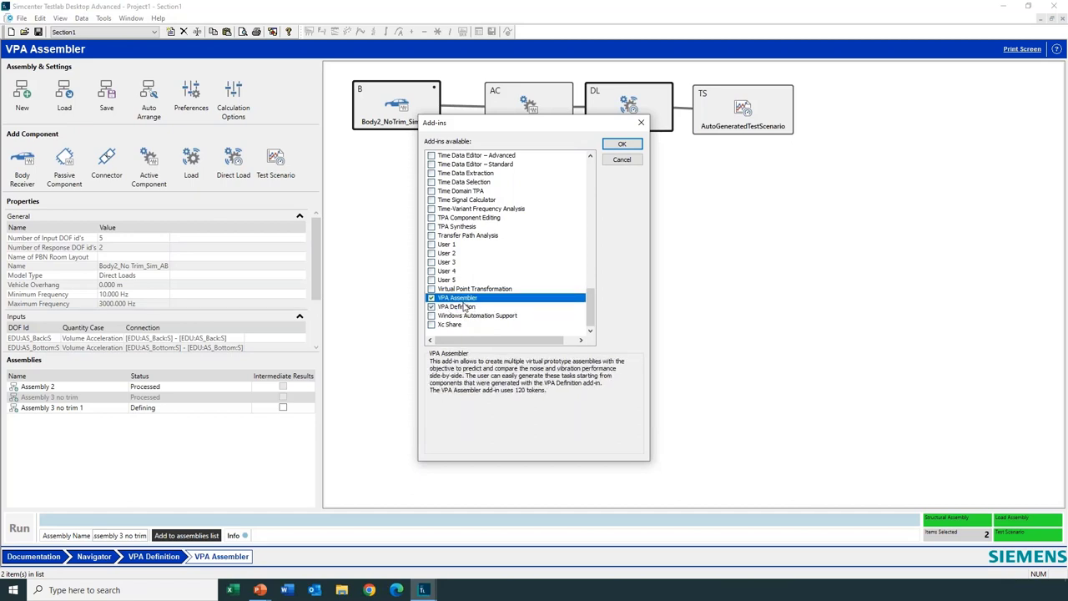
pyautogui.click(484, 290)
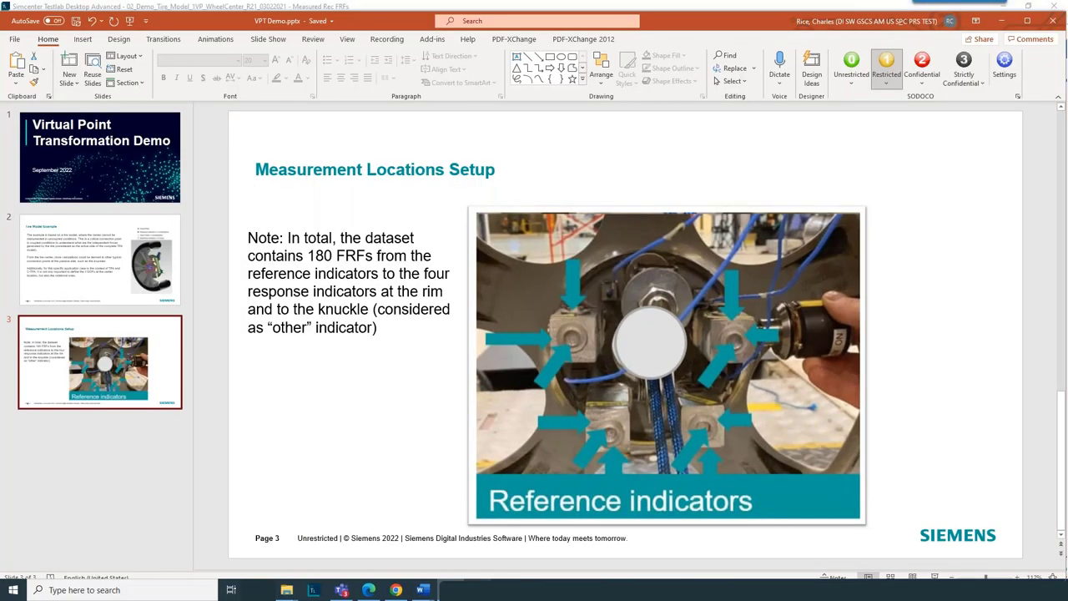
# Step: Back in Testlab, select every measured KNK and RIM FRF and replace the input basket with them
pyautogui.hotkey('alt', 'Tab')
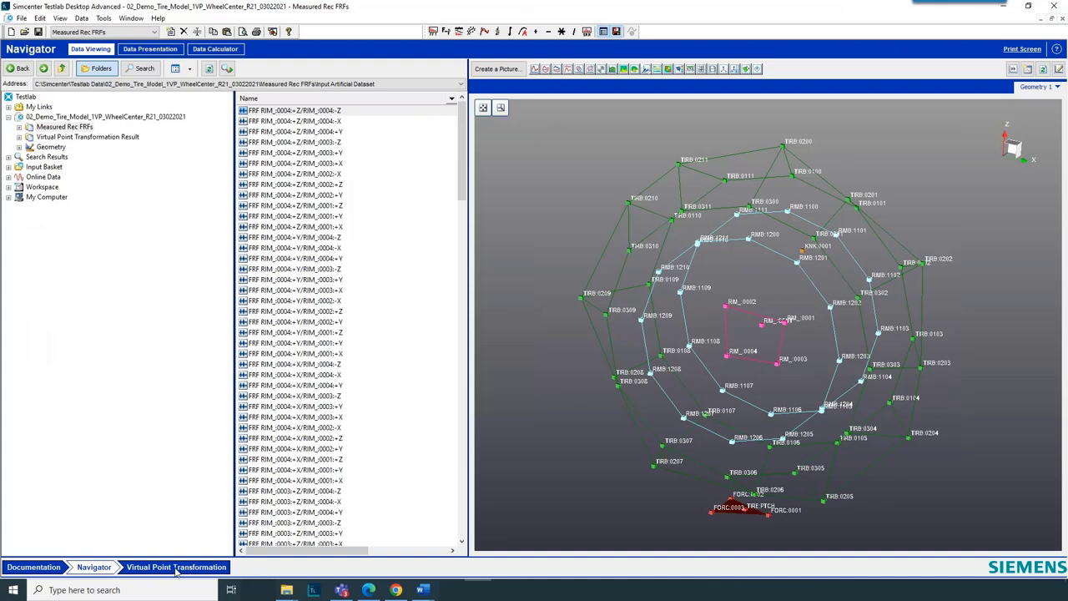
pyautogui.click(298, 110)
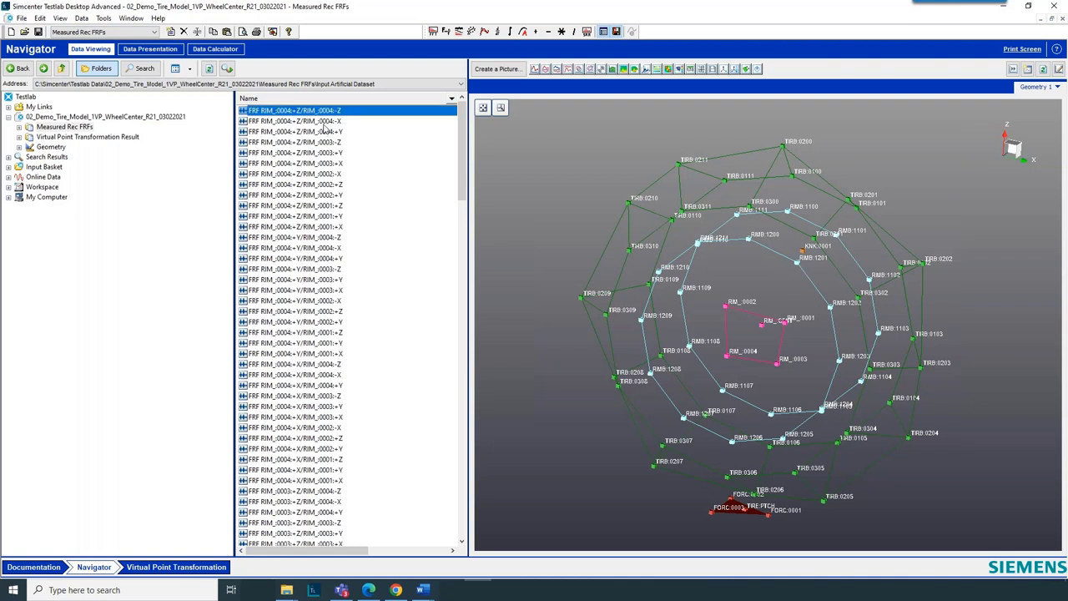
pyautogui.scroll(-2, 316, 125)
pyautogui.scroll(2, 317, 125)
pyautogui.moveTo(464, 147); pyautogui.dragTo(464, 488)
pyautogui.hotkey('ctrl', 'a')
pyautogui.rightClick(337, 511)
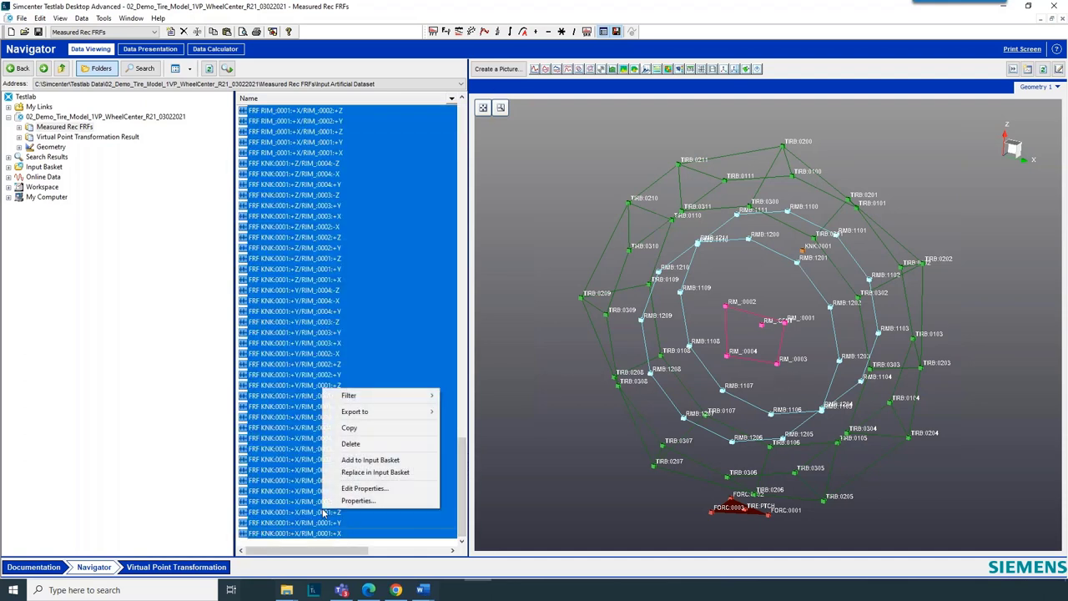
pyautogui.click(356, 472)
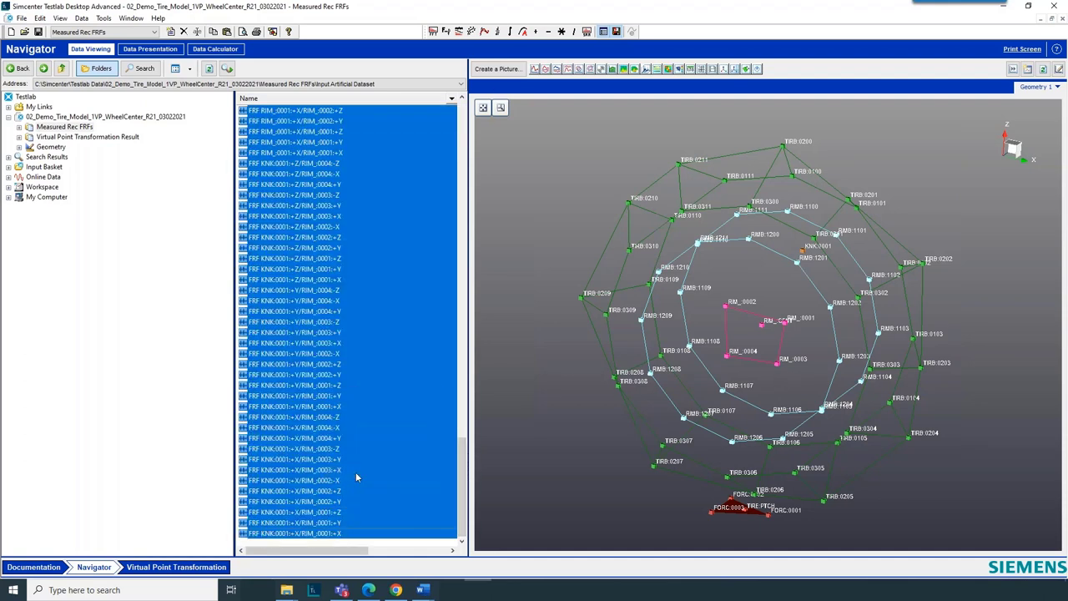
pyautogui.moveTo(785, 333); pyautogui.dragTo(800, 308)
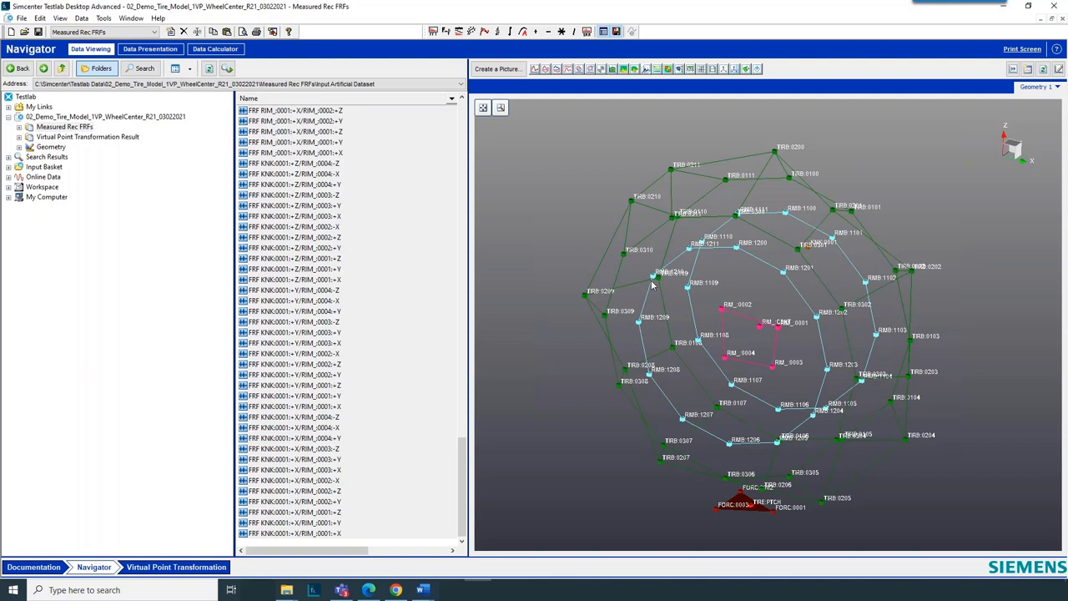
# Step: Hide the FORC, TIRE and TIRB components via Component Visualisation, leaving only rim and knuckle points
pyautogui.rightClick(517, 178)
pyautogui.click(570, 434)
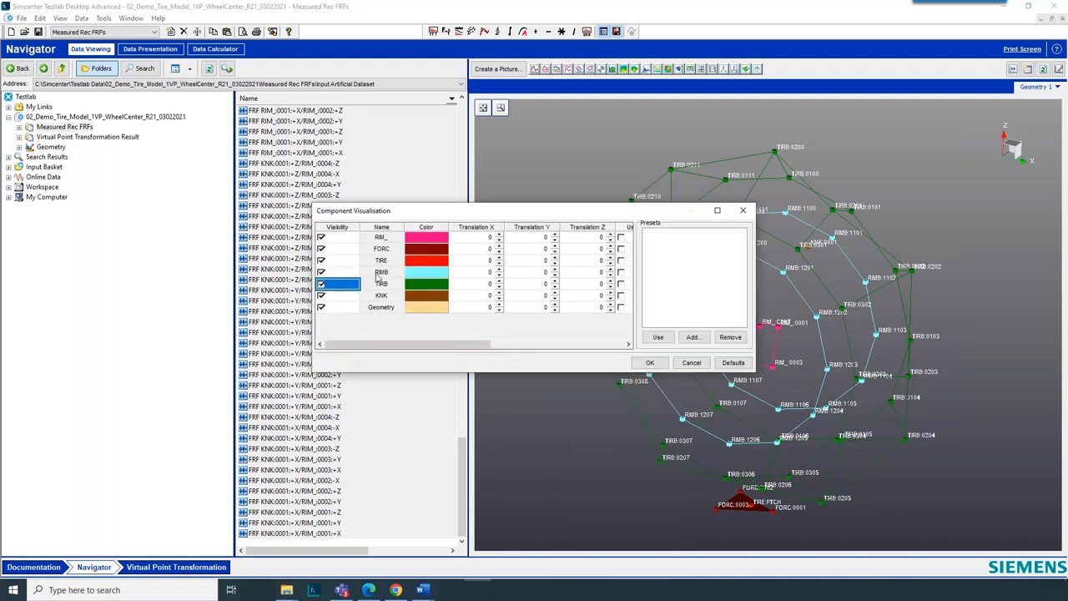
pyautogui.click(321, 249)
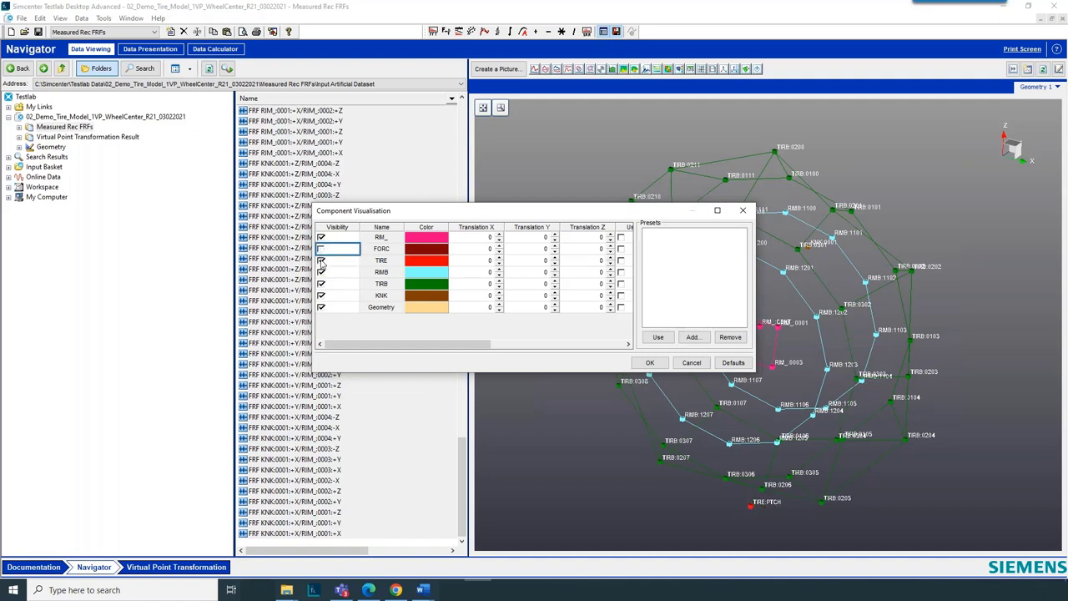
pyautogui.click(320, 260)
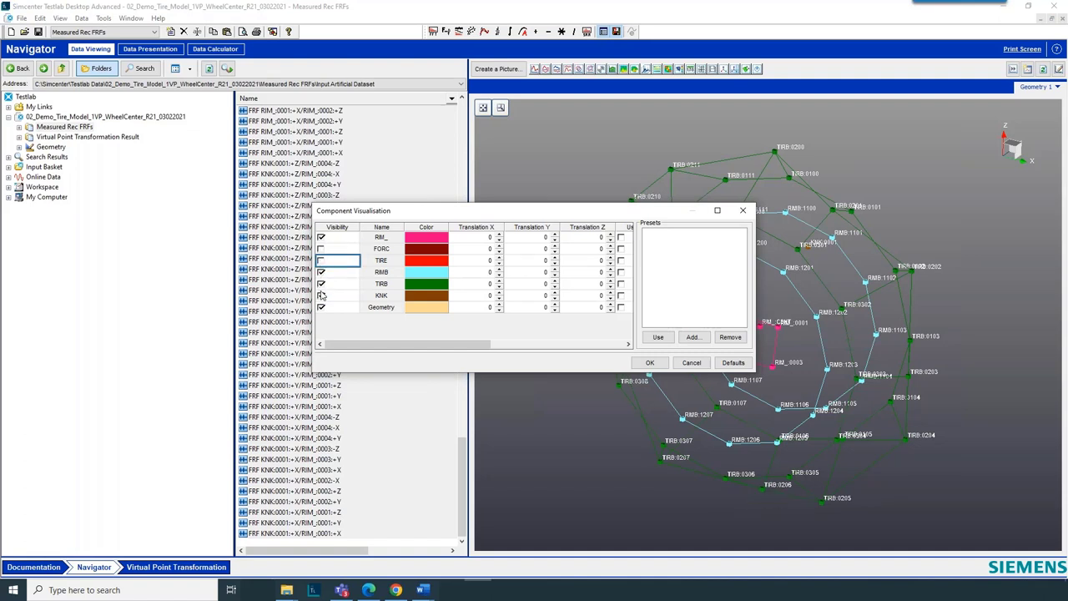
pyautogui.click(321, 284)
pyautogui.click(650, 363)
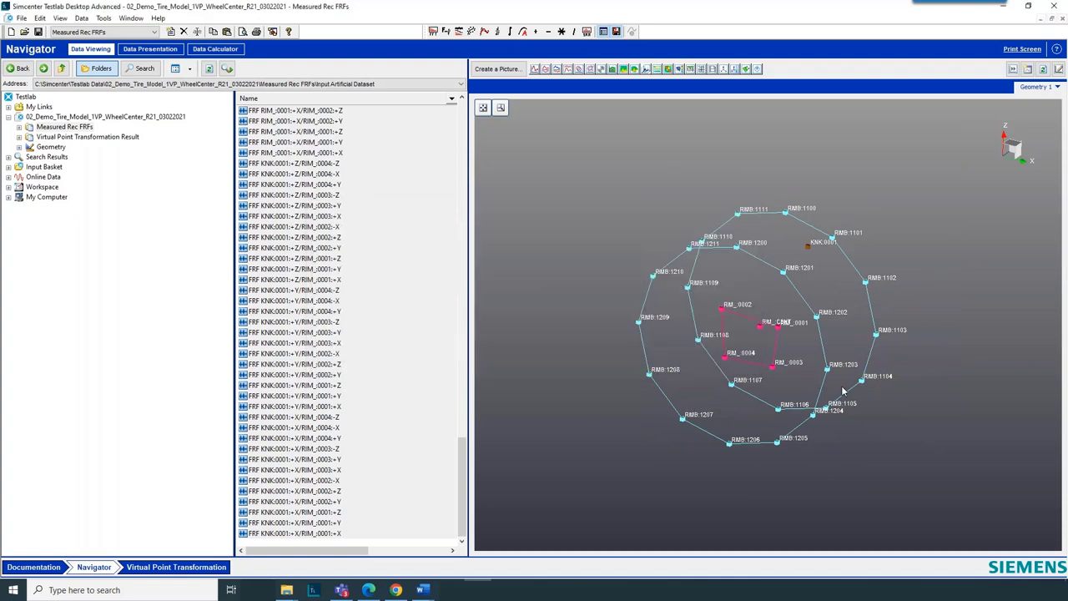
pyautogui.moveTo(743, 367); pyautogui.dragTo(768, 359)
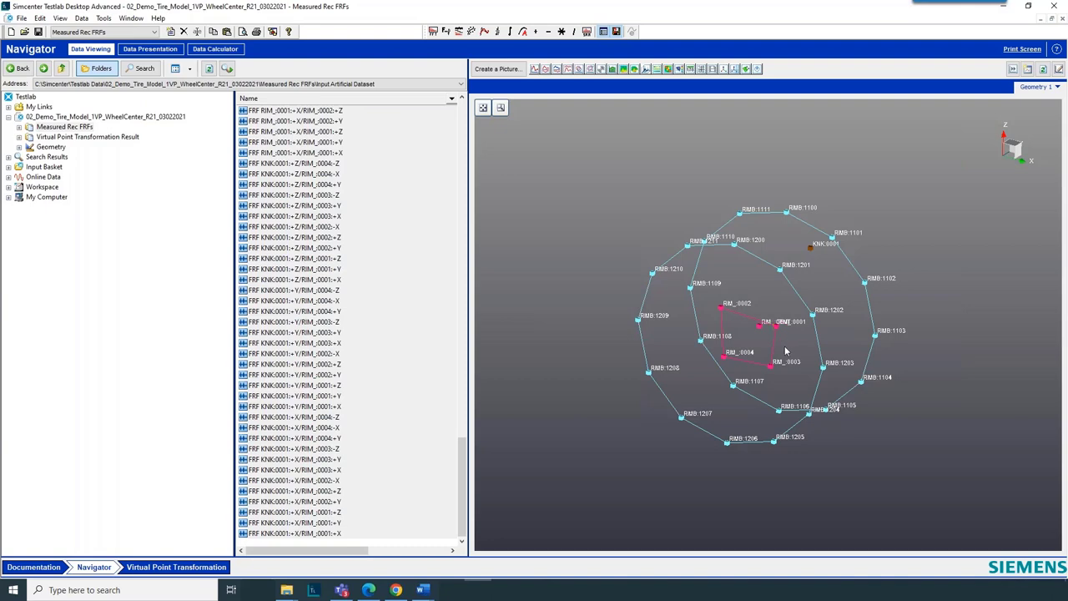
pyautogui.moveTo(789, 351); pyautogui.dragTo(811, 342)
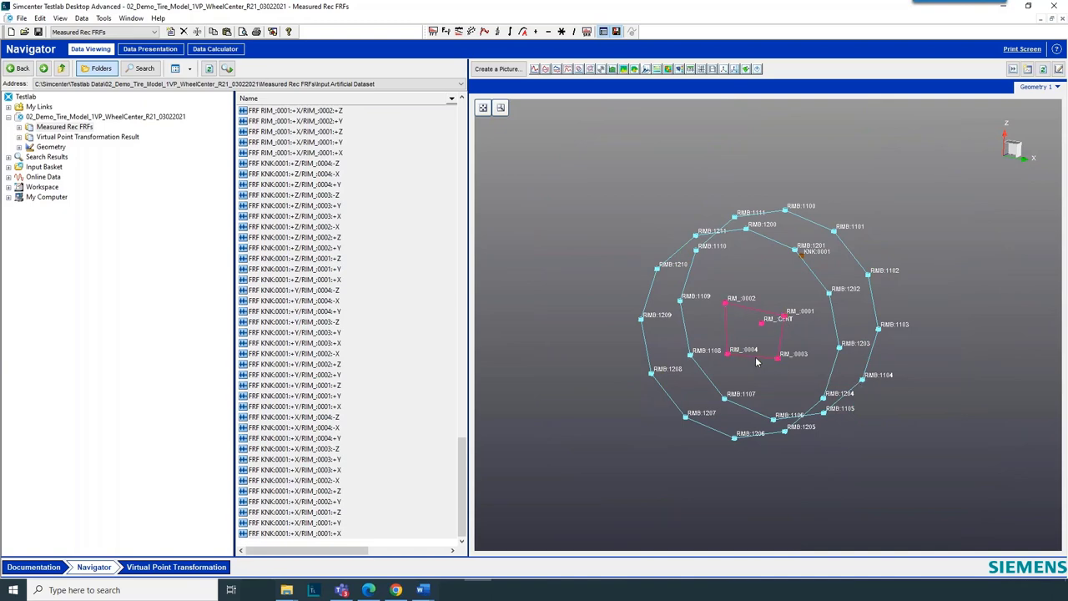
pyautogui.moveTo(769, 347); pyautogui.dragTo(767, 325)
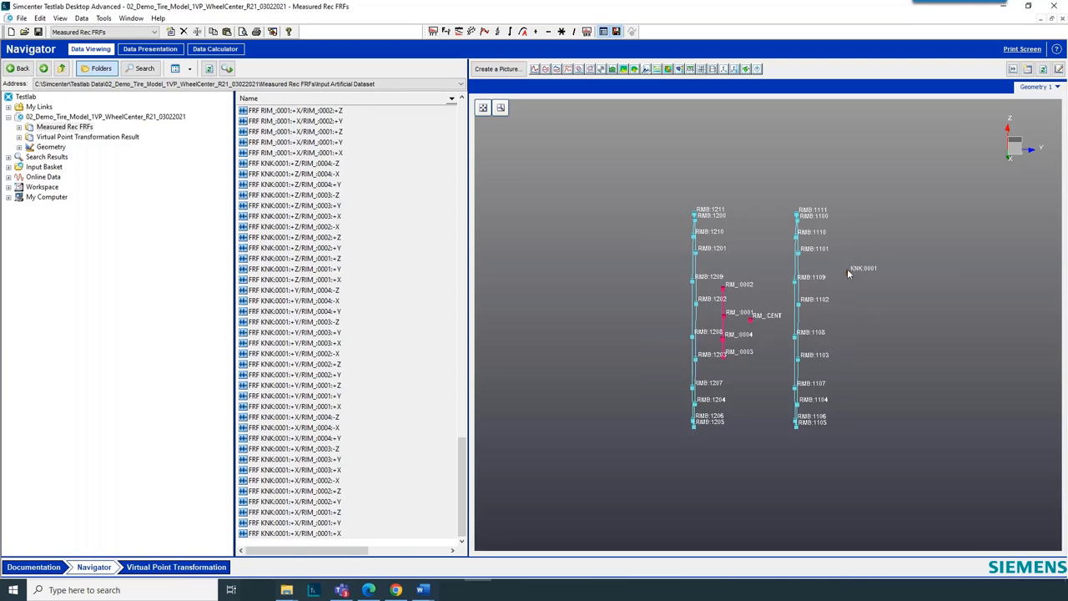
pyautogui.moveTo(785, 295); pyautogui.dragTo(876, 267)
# Step: Go to the Virtual Point Transformation worksheet and rotate the wheel to see both rim rings edge-on
pyautogui.rightClick(543, 271)
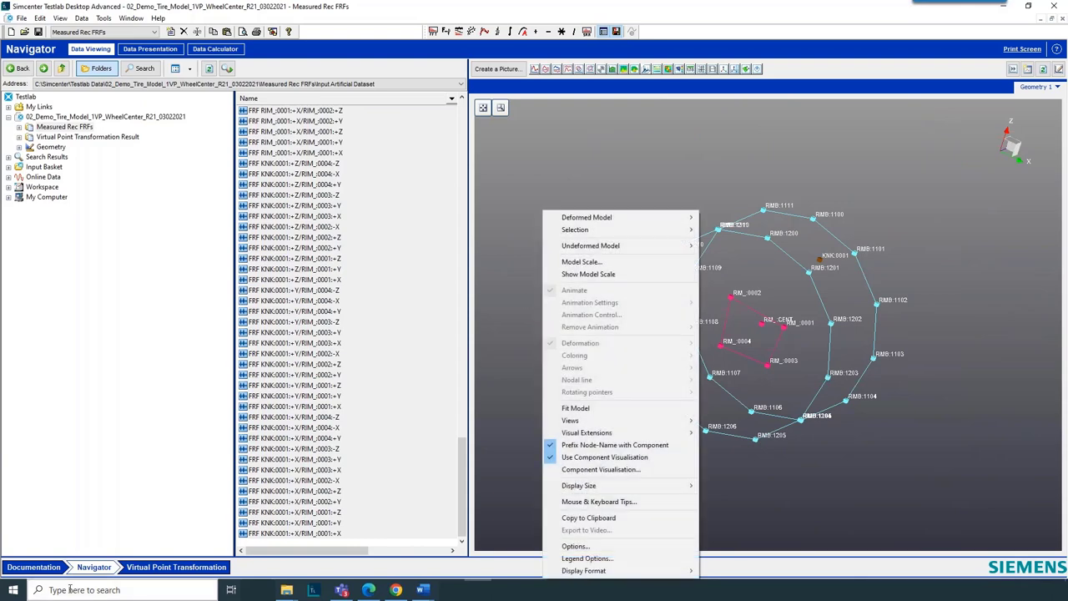
pyautogui.click(156, 569)
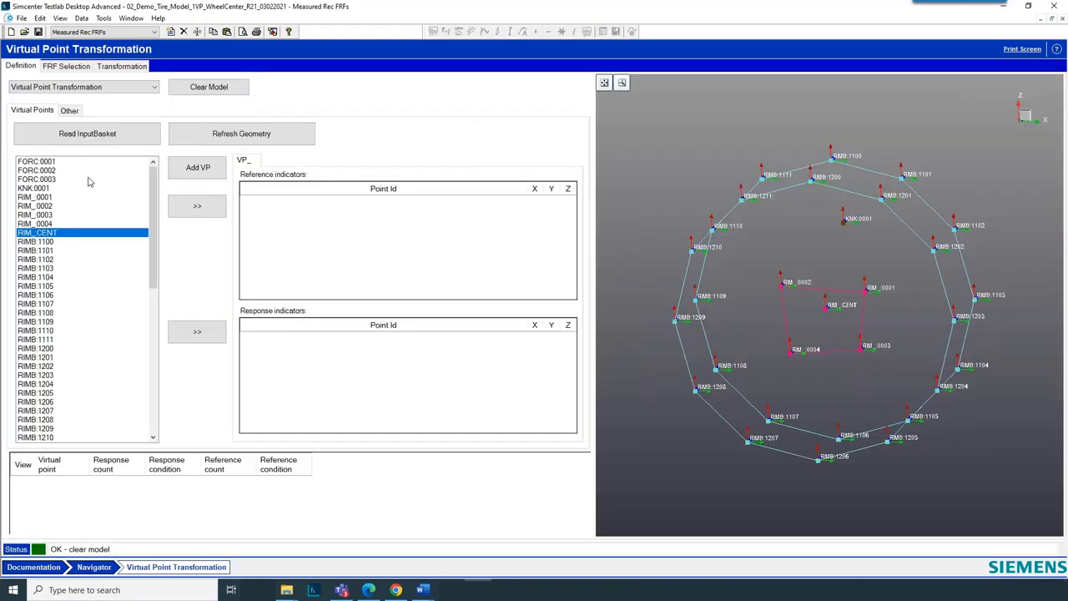
pyautogui.moveTo(157, 204); pyautogui.dragTo(150, 242)
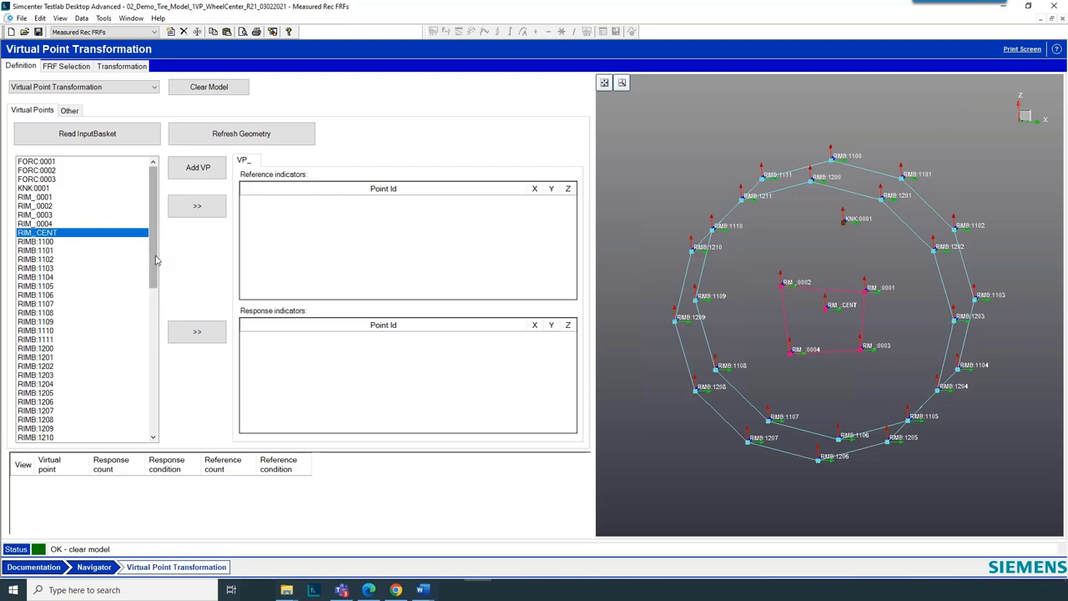
pyautogui.moveTo(154, 250); pyautogui.dragTo(153, 391)
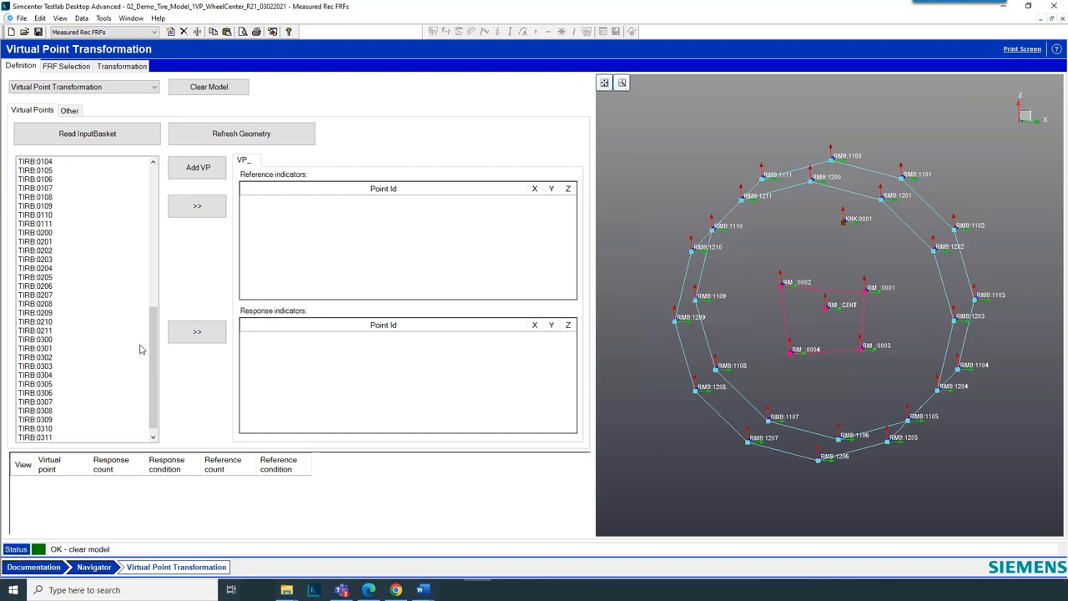
pyautogui.moveTo(149, 359); pyautogui.dragTo(165, 227)
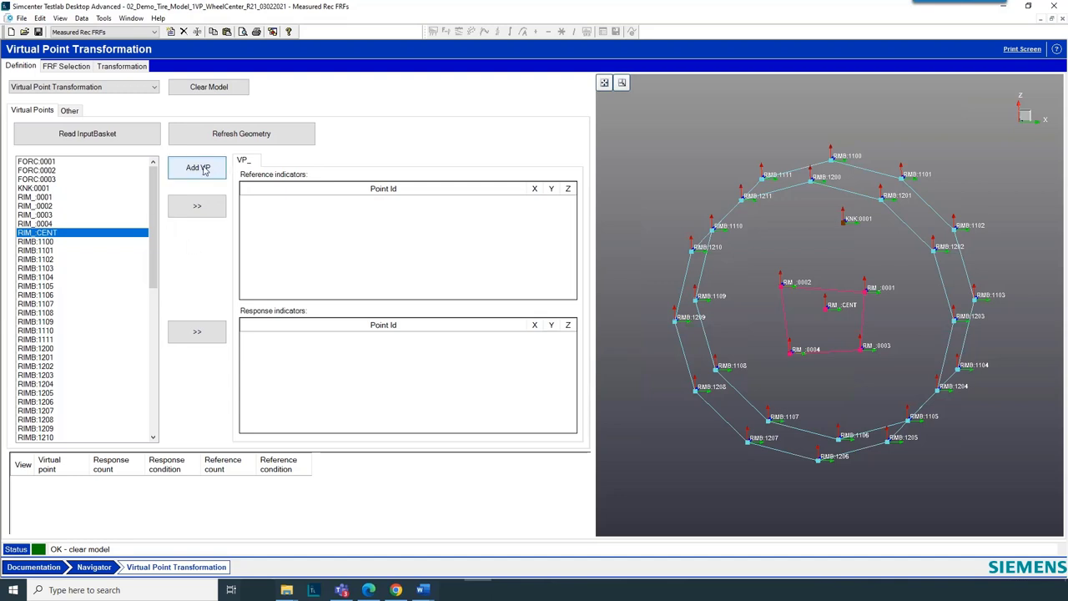
pyautogui.moveTo(912, 383); pyautogui.dragTo(824, 337)
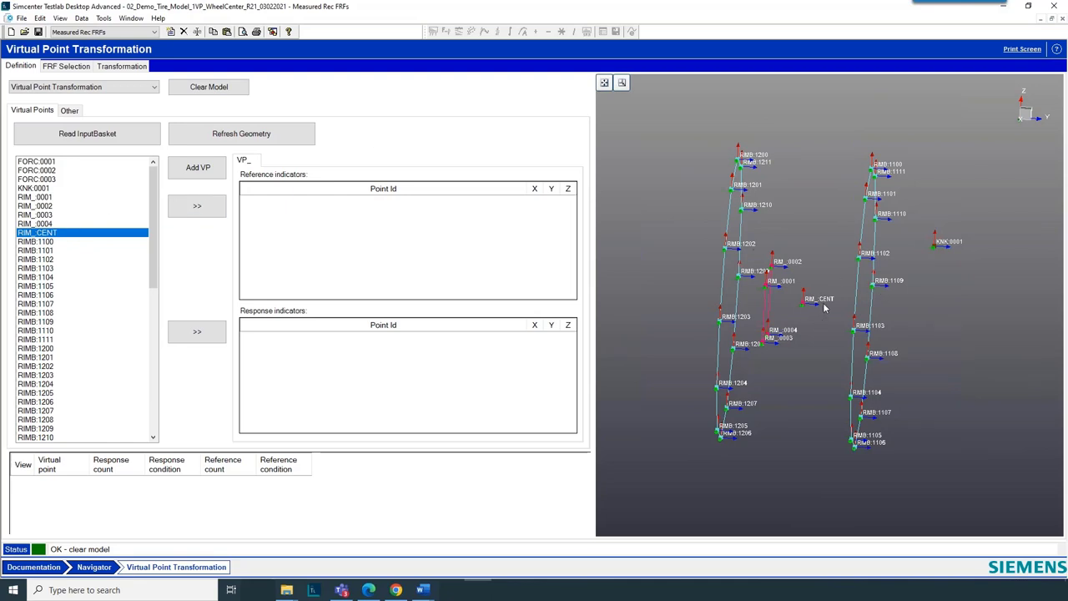
# Step: Create virtual point RIM_CENT using RIM_0001–RIM_0004 as references and responses, toggling RIM_0001's X direction
pyautogui.click(203, 174)
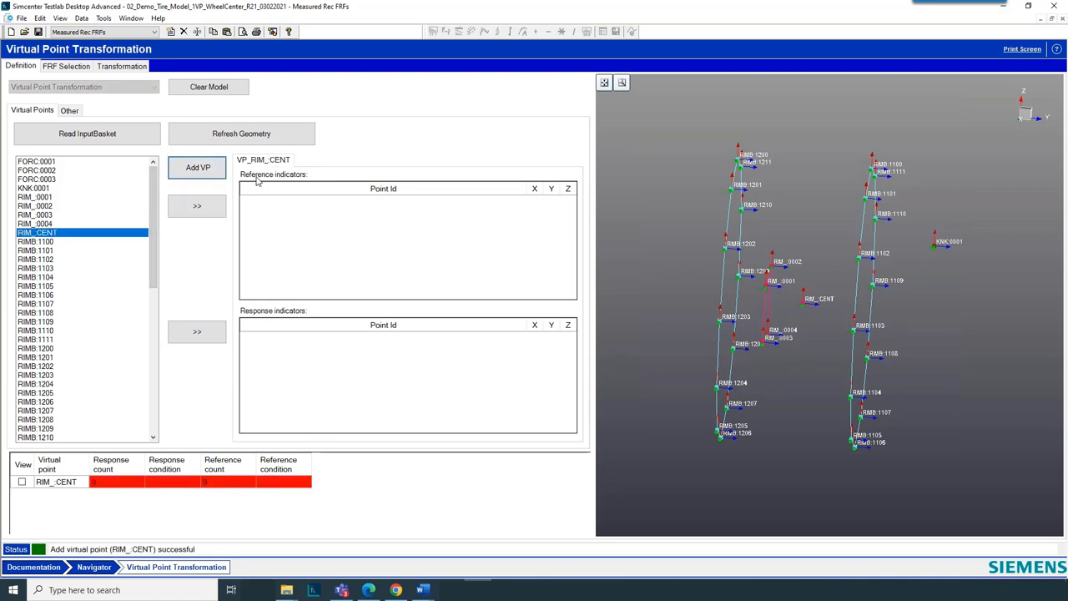
pyautogui.click(38, 198)
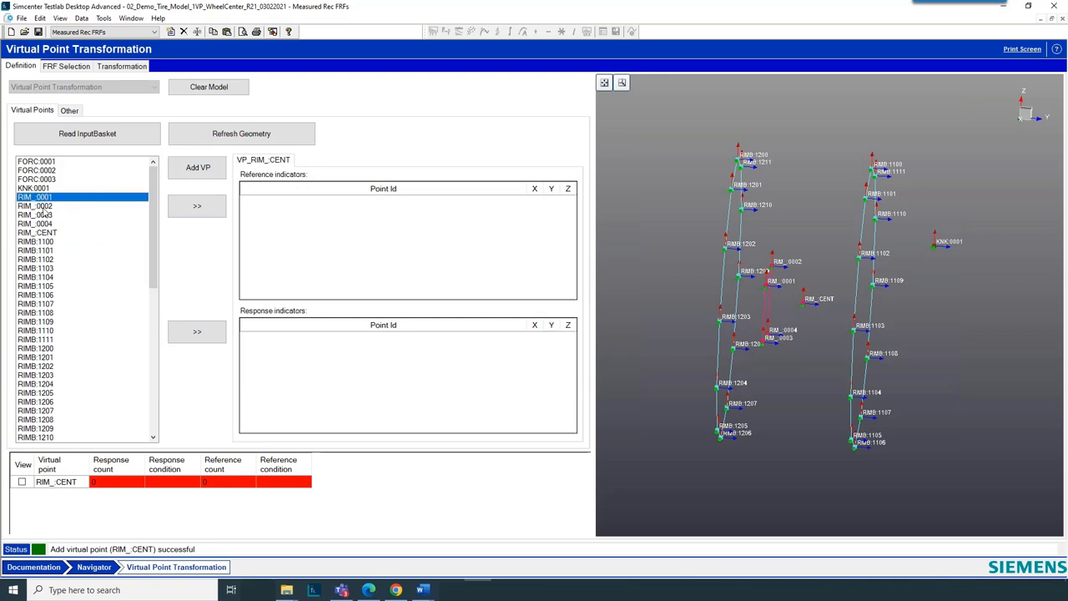
pyautogui.keyDown('shift'); pyautogui.click(46, 206); pyautogui.keyUp('shift')
pyautogui.keyDown('shift'); pyautogui.click(46, 215); pyautogui.keyUp('shift')
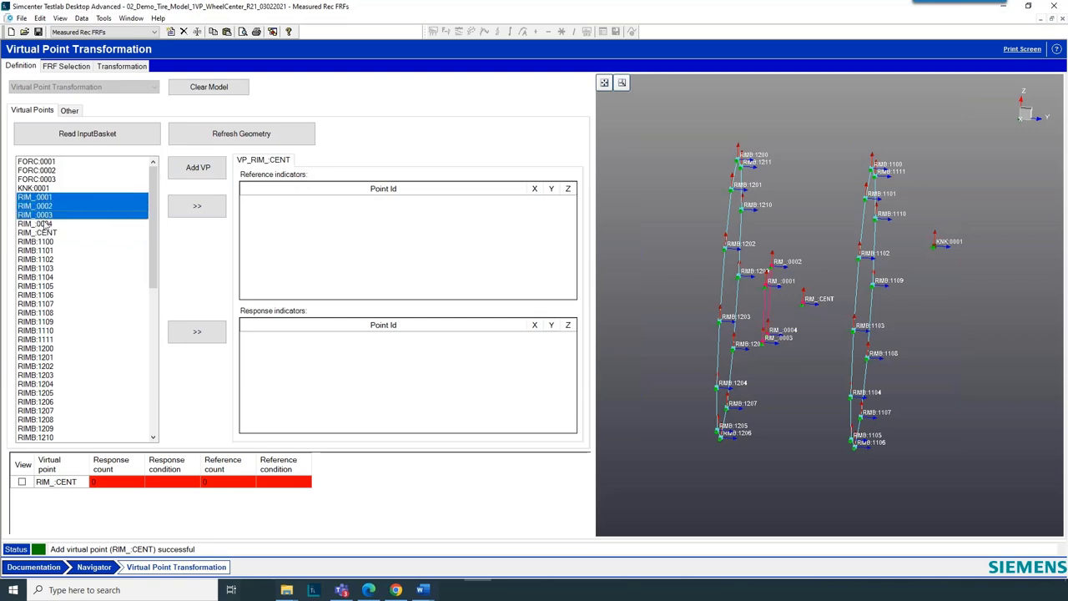
pyautogui.keyDown('shift'); pyautogui.click(46, 223); pyautogui.keyUp('shift')
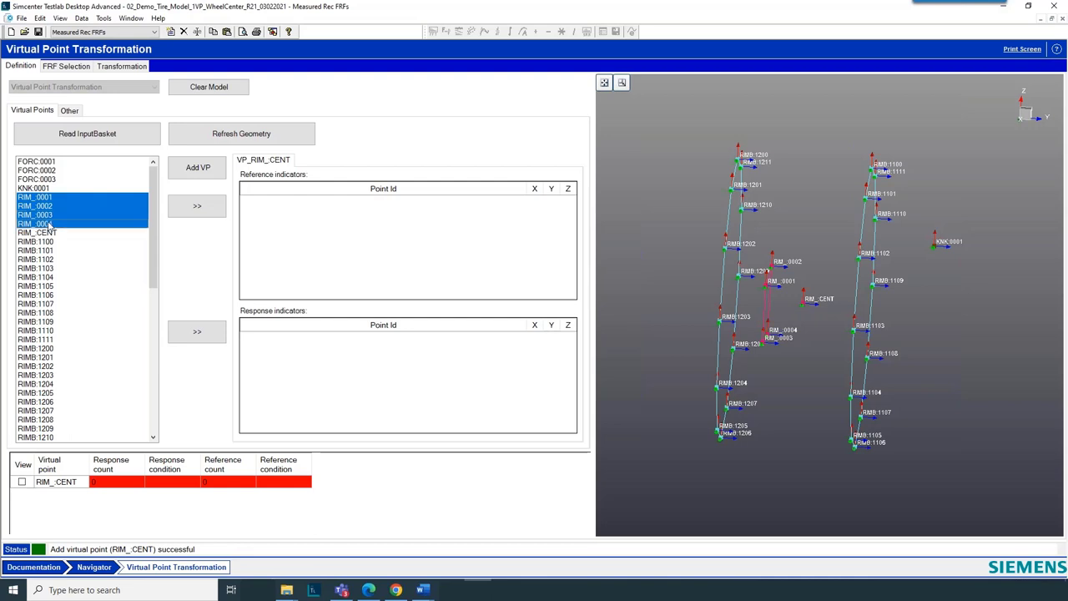
pyautogui.click(197, 209)
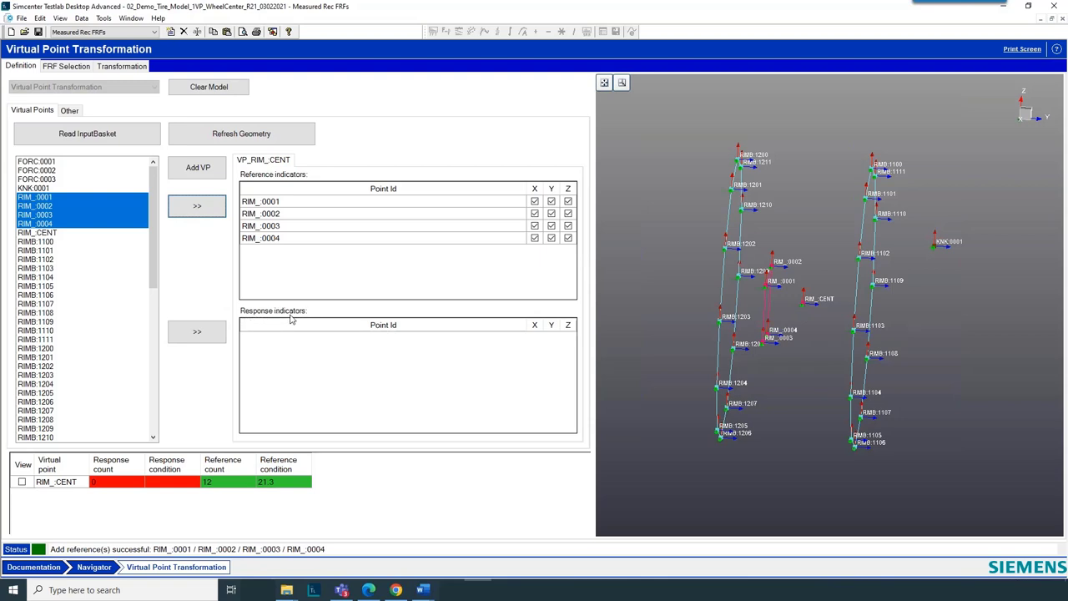
pyautogui.click(194, 331)
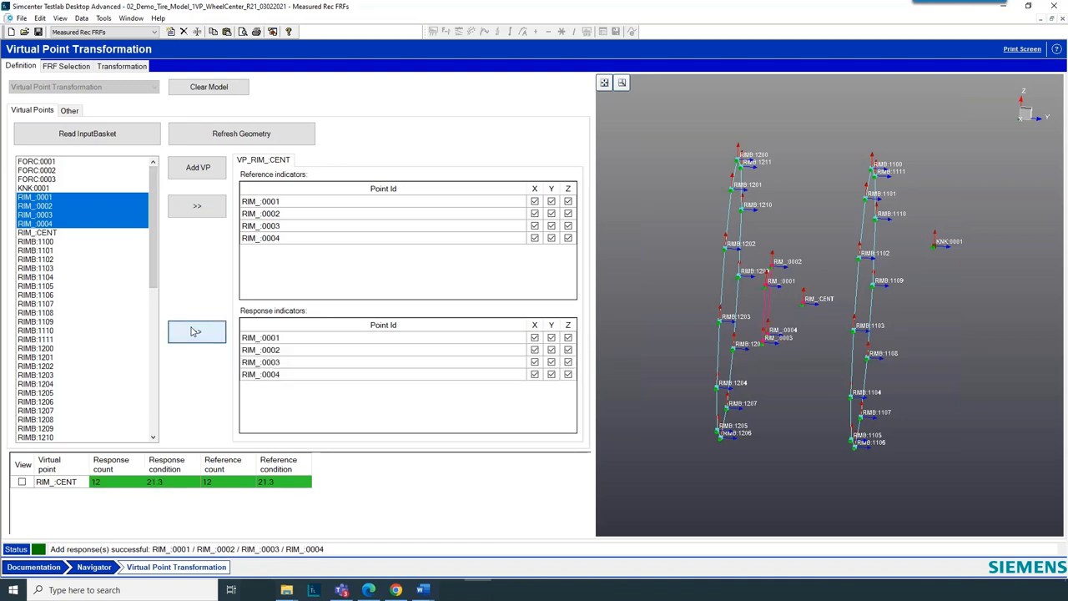
pyautogui.click(535, 202)
pyautogui.click(773, 285)
pyautogui.click(534, 337)
pyautogui.click(534, 350)
pyautogui.click(534, 362)
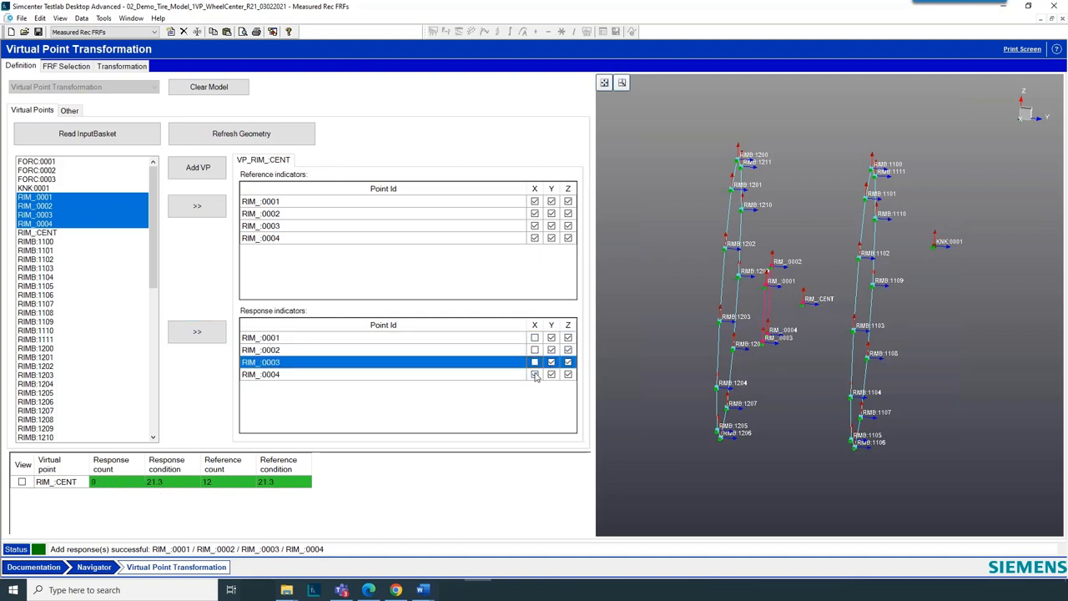
pyautogui.click(534, 374)
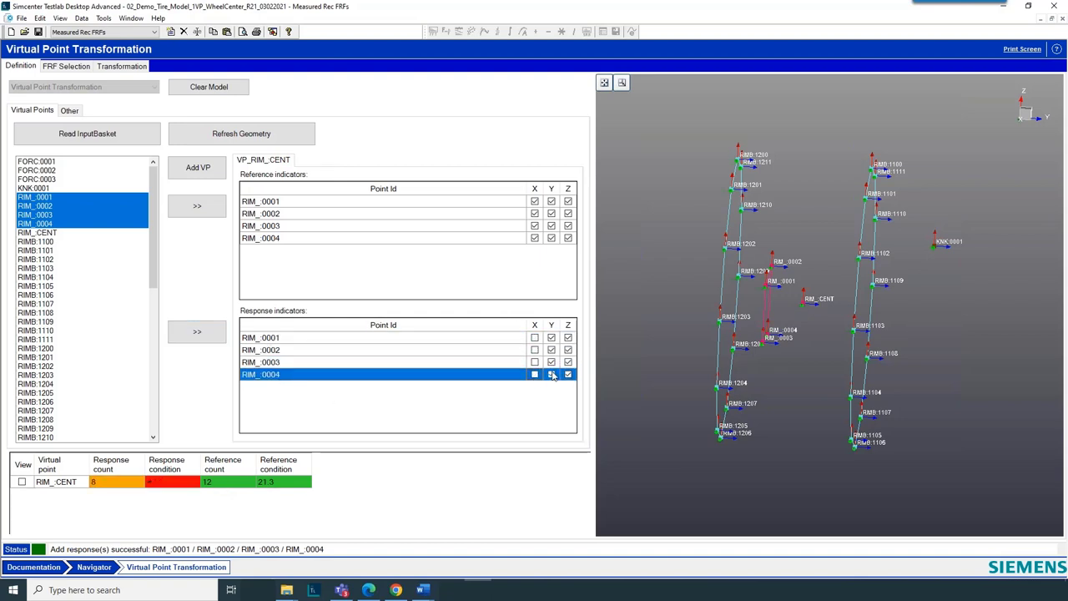
pyautogui.click(551, 374)
pyautogui.click(551, 363)
pyautogui.click(551, 350)
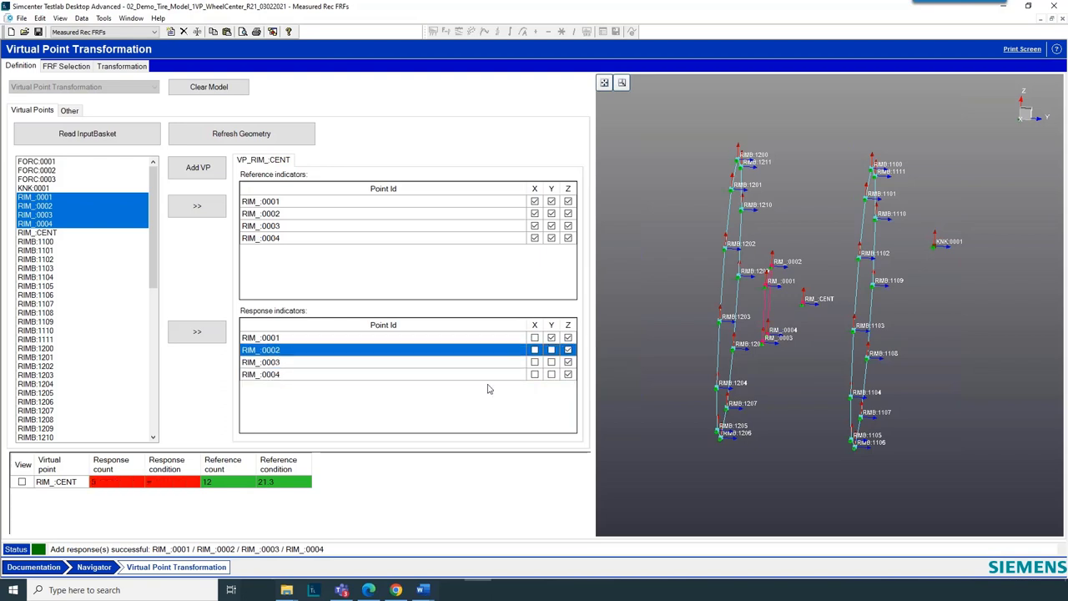
pyautogui.click(551, 350)
pyautogui.click(534, 337)
pyautogui.click(535, 350)
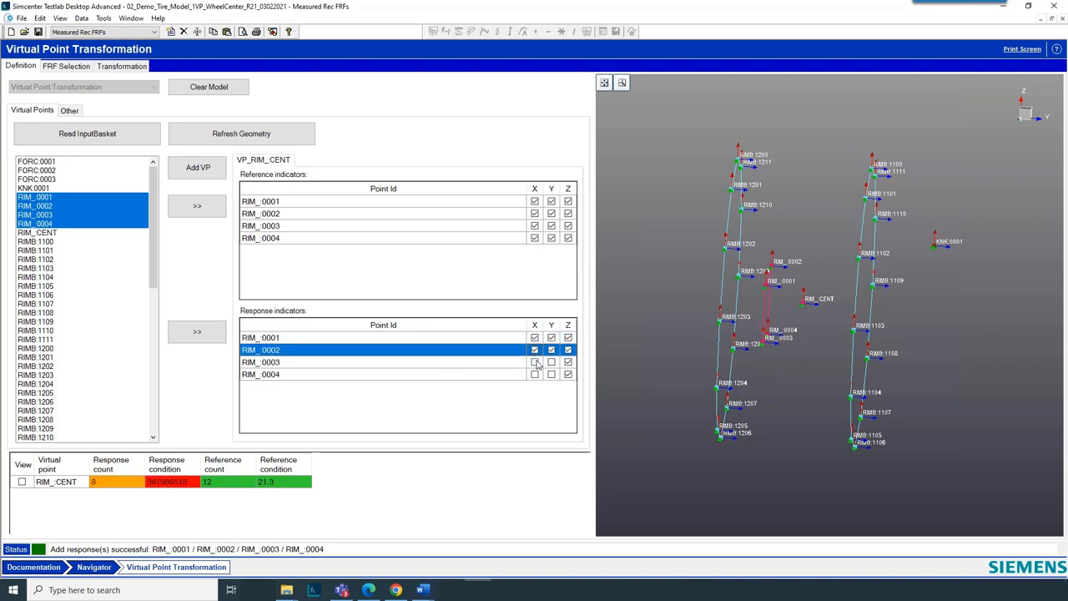
pyautogui.click(535, 362)
pyautogui.click(551, 362)
pyautogui.click(551, 374)
pyautogui.click(534, 374)
pyautogui.click(535, 375)
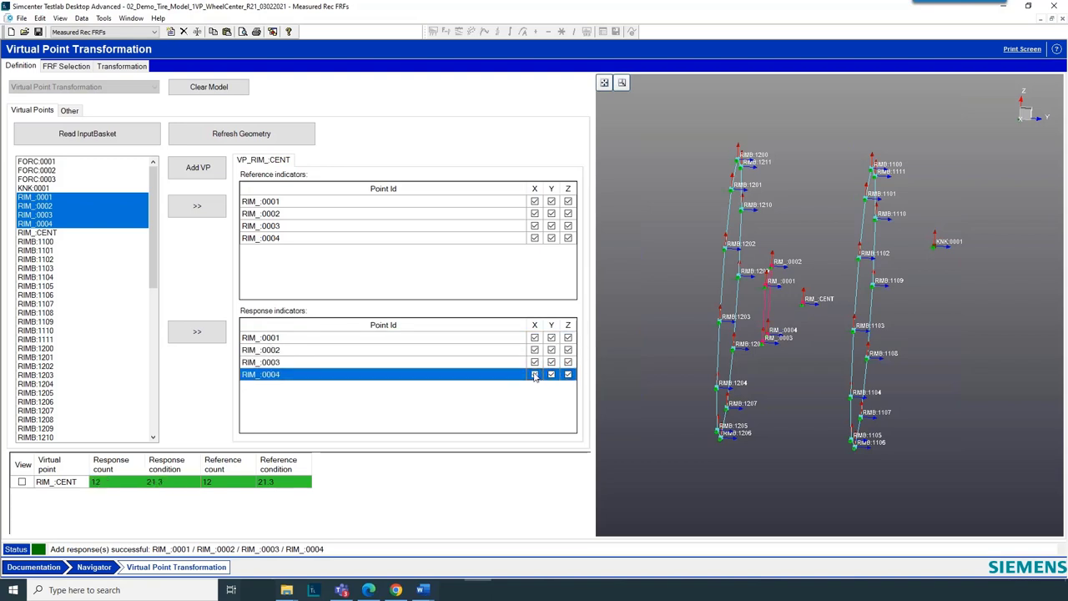
# Step: Clear the model, switch to Sensor and Reference Check, and create the RIM_CENT virtual point
pyautogui.click(203, 90)
pyautogui.click(153, 87)
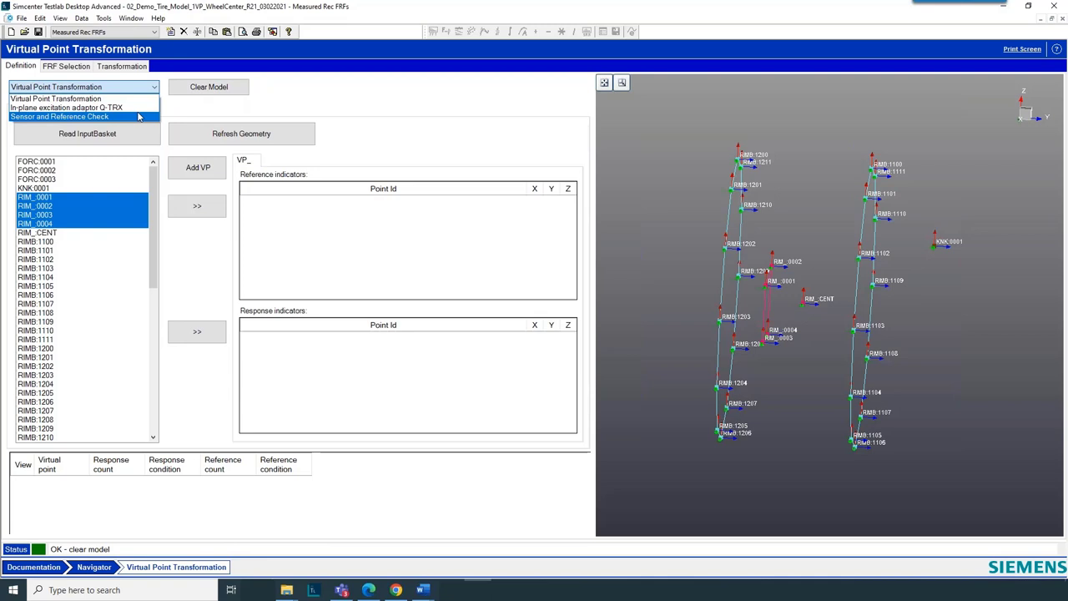
pyautogui.click(88, 117)
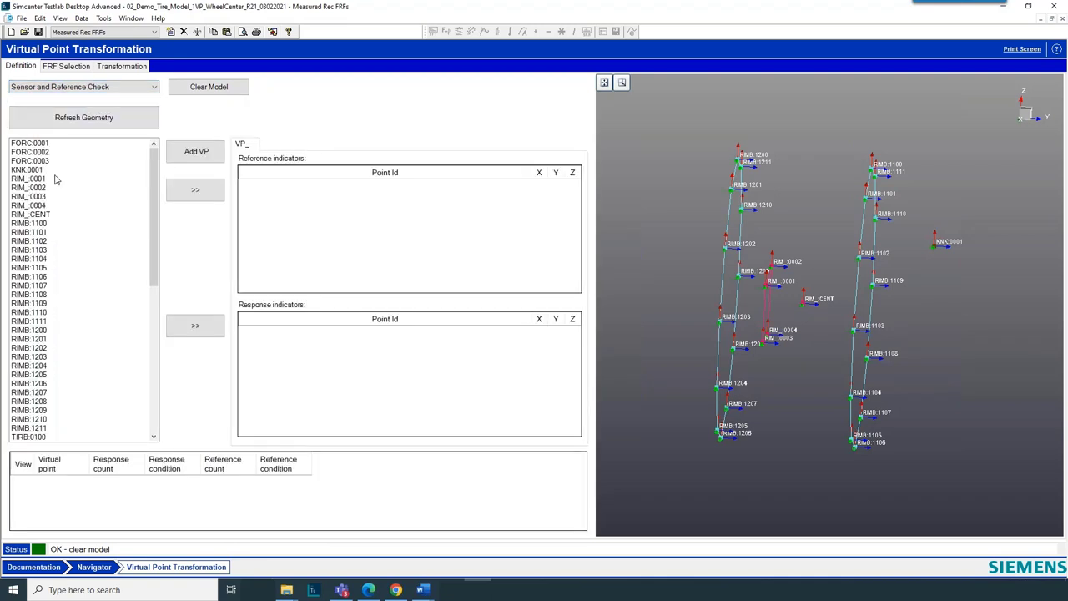
pyautogui.click(42, 215)
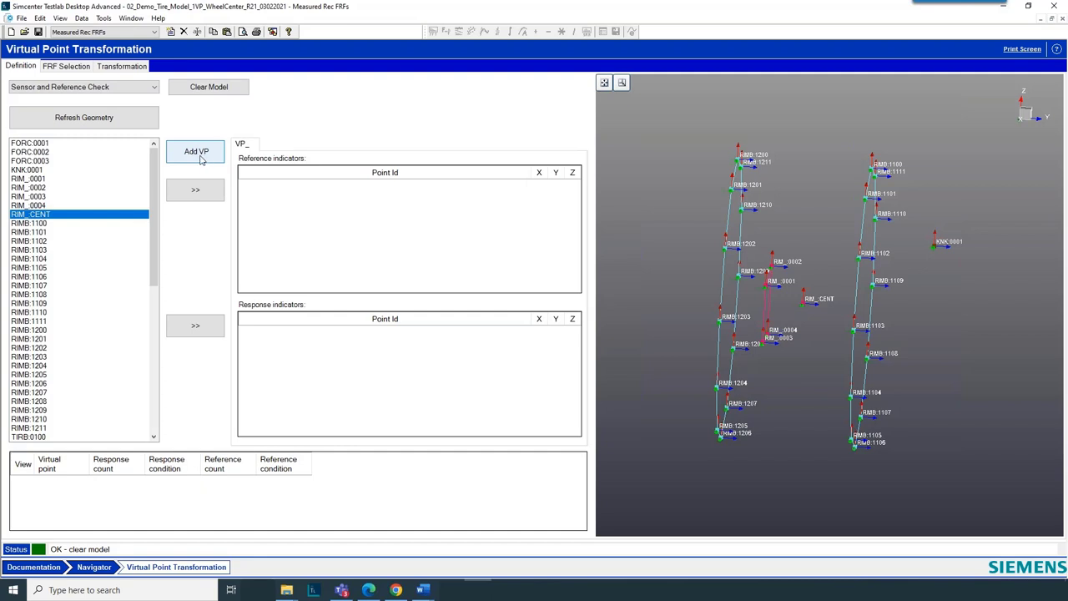
pyautogui.click(198, 156)
# Step: Add RIM_0001–RIM_0004 as both references and responses for RIM_CENT
pyautogui.click(41, 223)
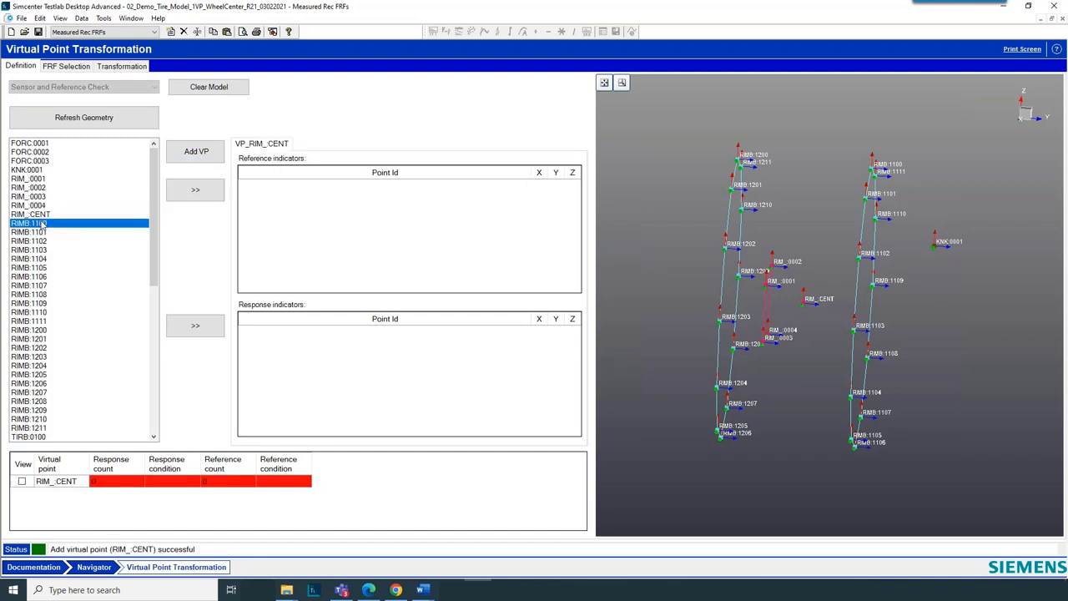
pyautogui.click(43, 180)
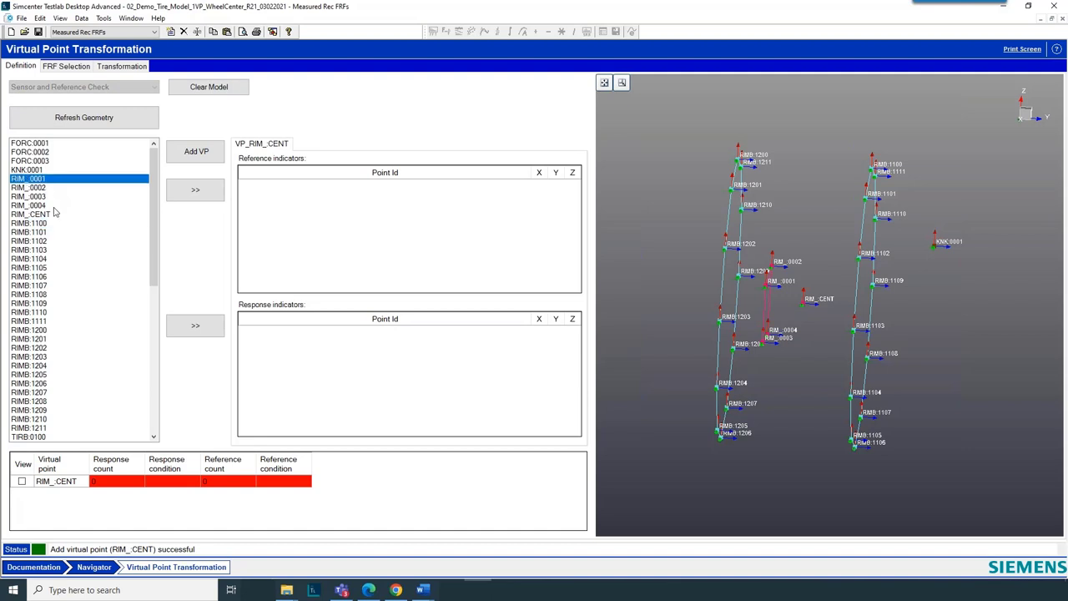
pyautogui.keyDown('ctrl'); pyautogui.click(43, 189); pyautogui.keyUp('ctrl')
pyautogui.keyDown('ctrl'); pyautogui.click(44, 189); pyautogui.keyUp('ctrl')
pyautogui.keyDown('ctrl'); pyautogui.click(42, 190); pyautogui.keyUp('ctrl')
pyautogui.keyDown('ctrl'); pyautogui.click(41, 197); pyautogui.keyUp('ctrl')
pyautogui.keyDown('ctrl'); pyautogui.click(34, 205); pyautogui.keyUp('ctrl')
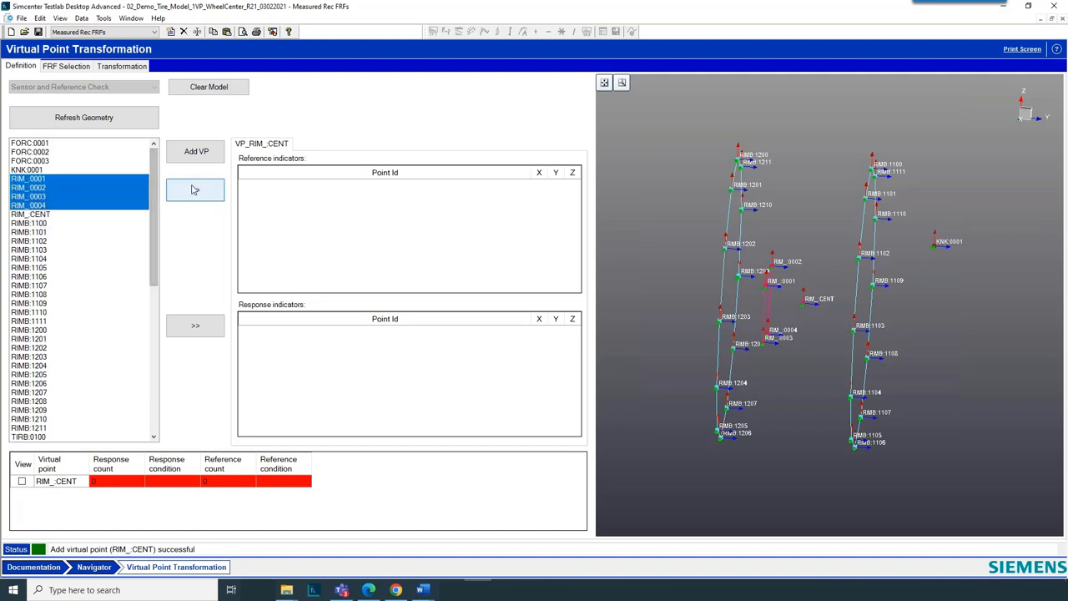
pyautogui.click(194, 189)
pyautogui.click(192, 325)
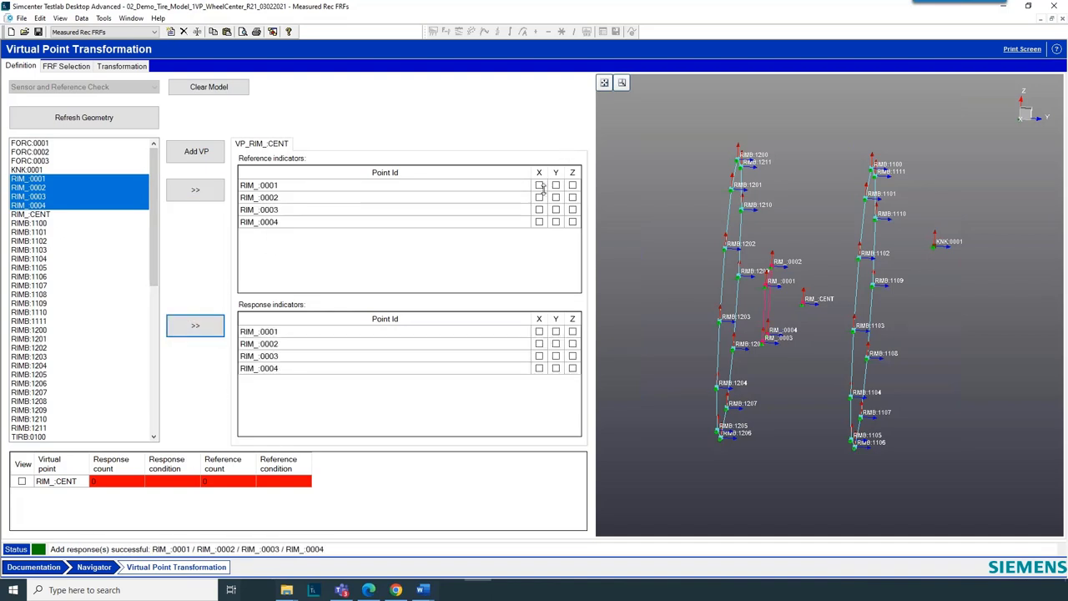
# Step: Enable X, Y and Z reference directions on RIM_0001 and RIM_0002, plus selected directions on RIM_0003 and RIM_0004
pyautogui.click(540, 186)
pyautogui.click(556, 185)
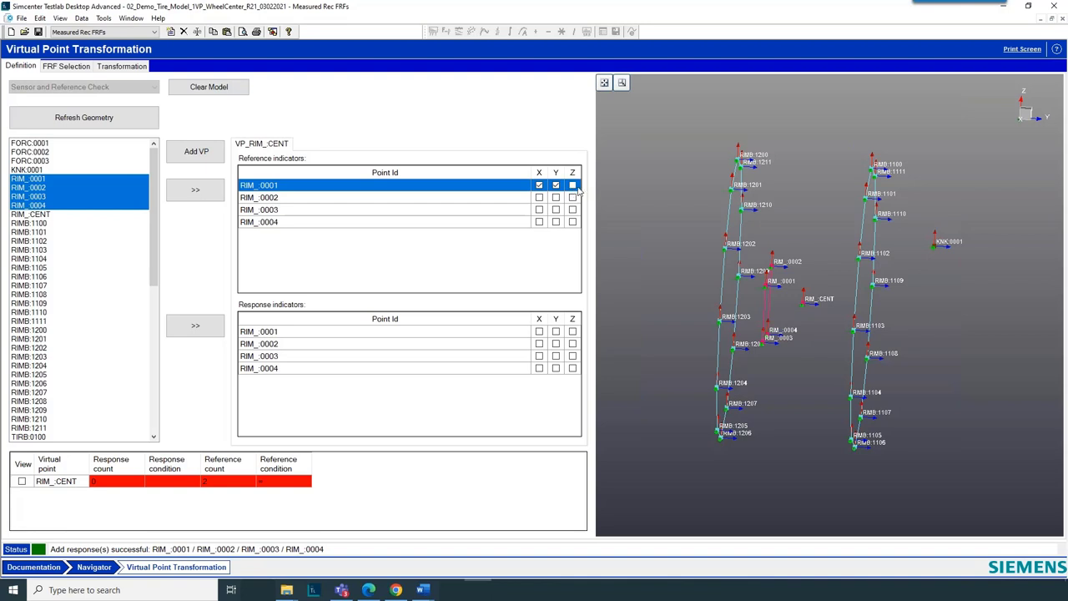
pyautogui.click(572, 185)
pyautogui.click(573, 198)
pyautogui.click(556, 198)
pyautogui.click(540, 198)
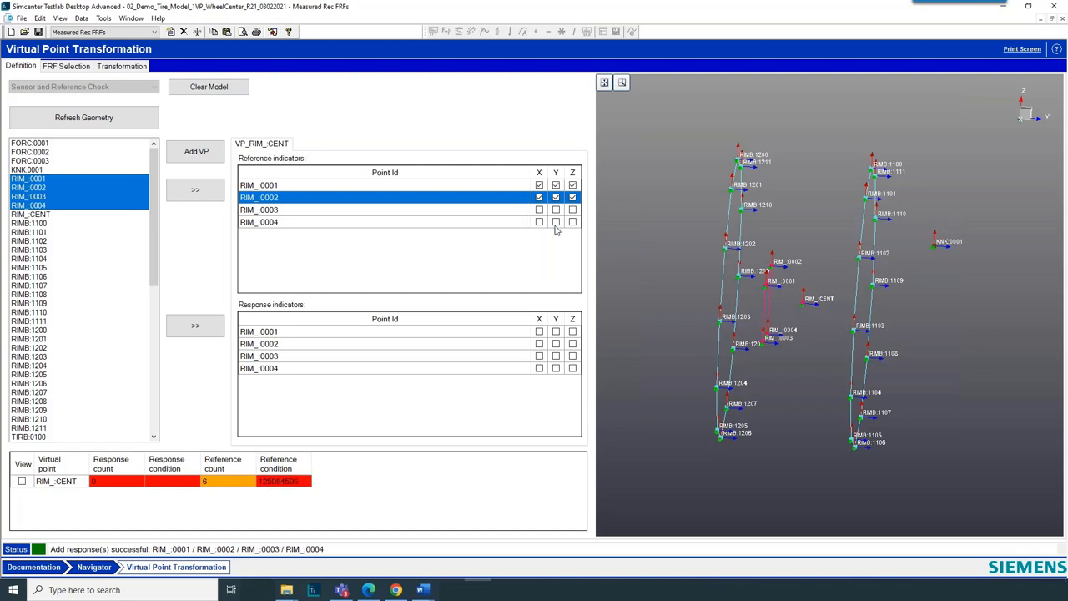
pyautogui.click(555, 222)
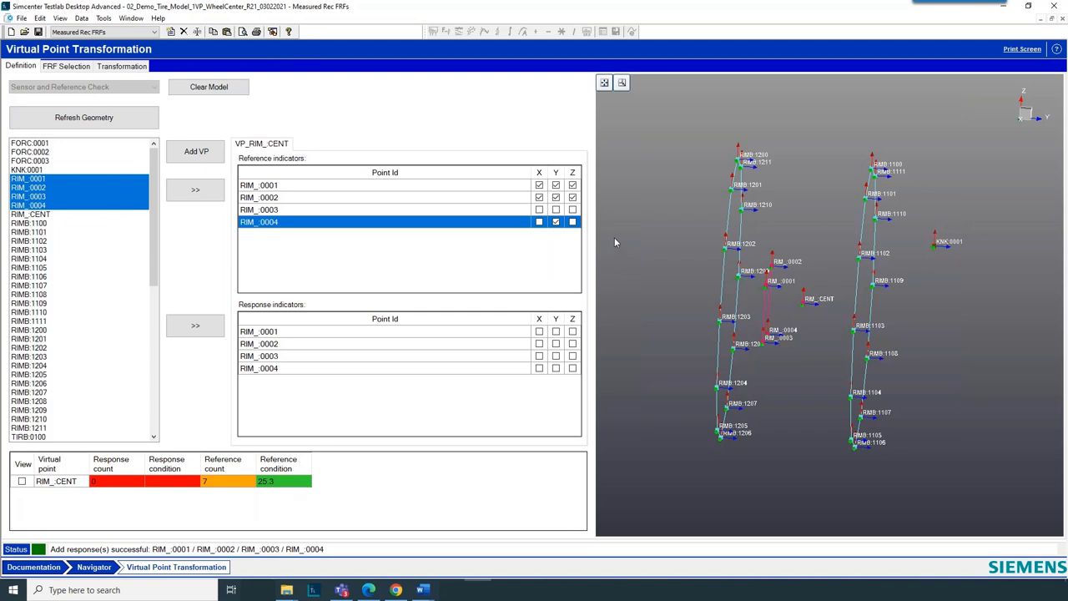
pyautogui.click(574, 210)
pyautogui.click(574, 222)
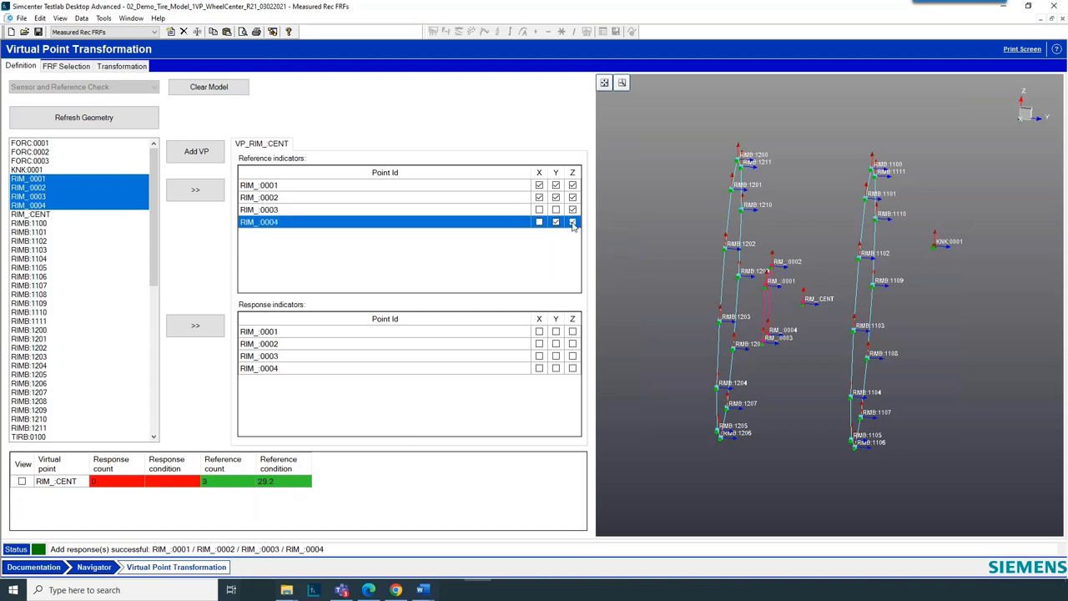
# Step: Clear the model, switch back to Virtual Point Transformation, and recreate the RIM_CENT virtual point
pyautogui.click(214, 87)
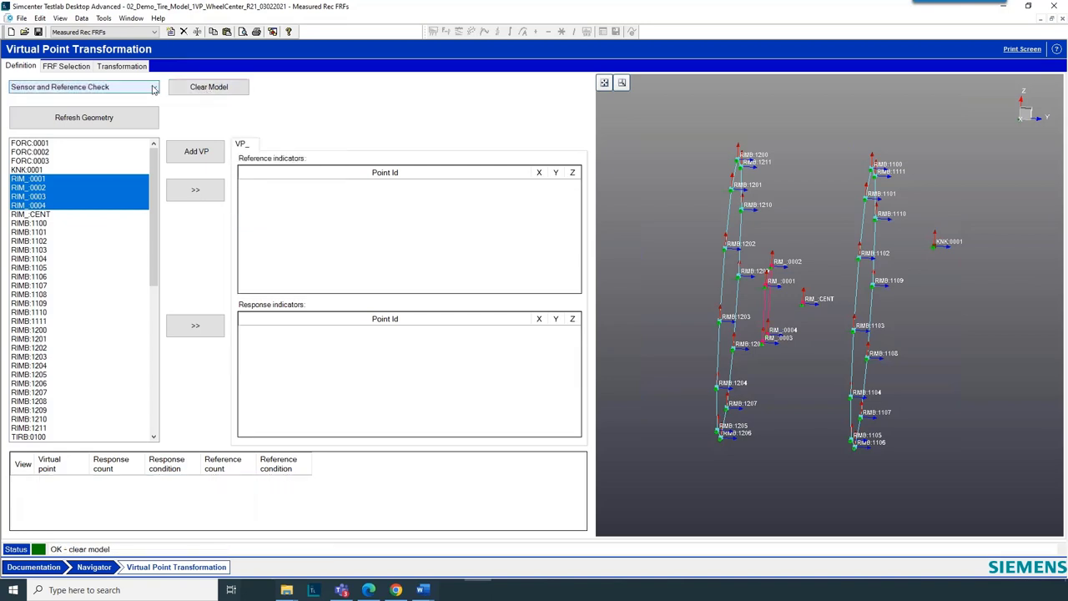
pyautogui.click(154, 87)
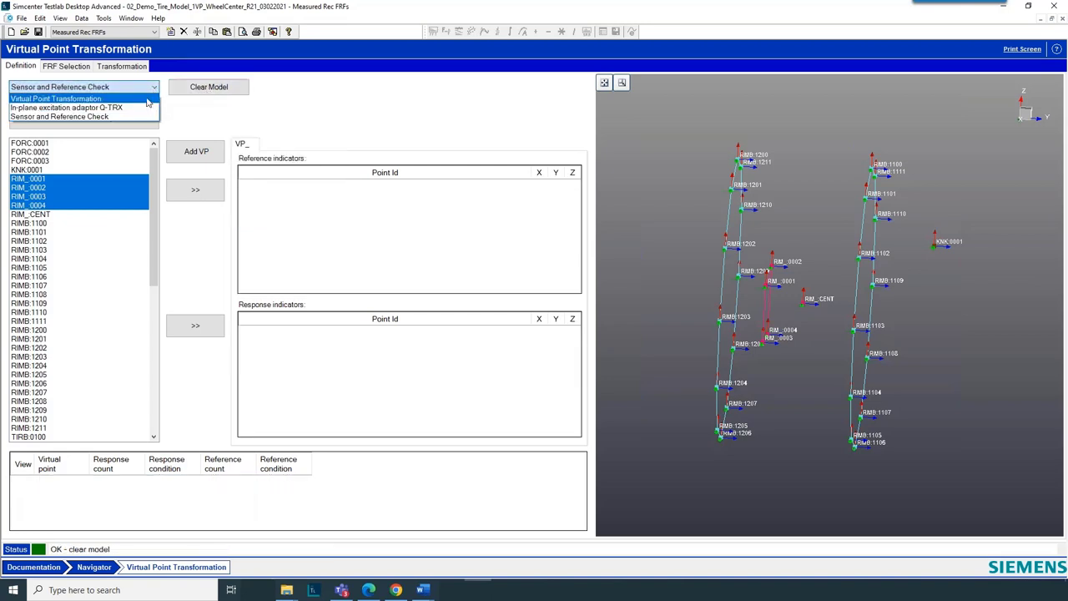
pyautogui.click(147, 101)
pyautogui.click(47, 234)
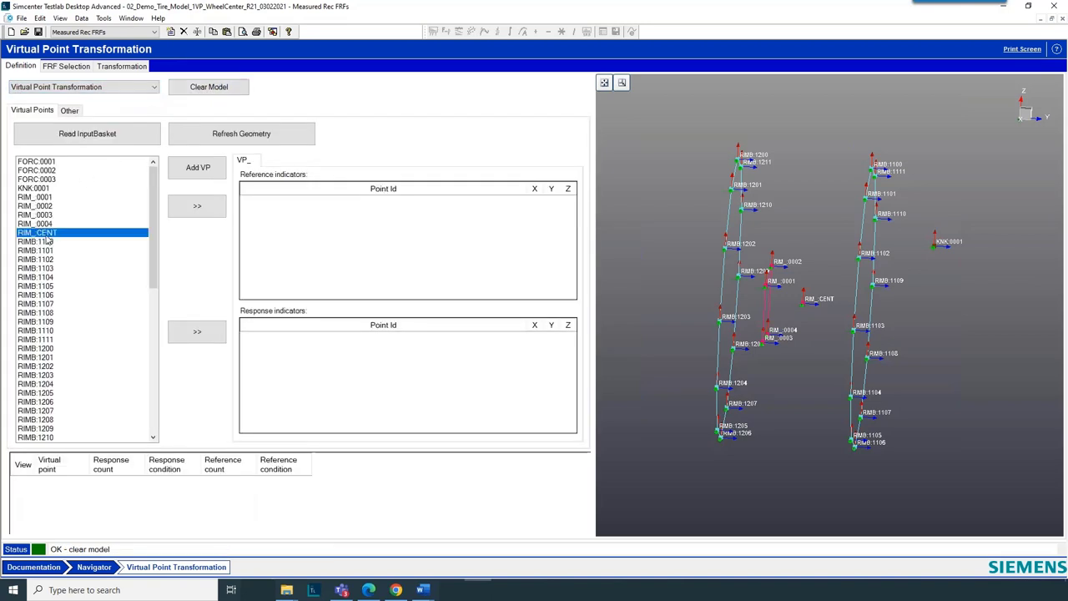
pyautogui.click(198, 168)
# Step: Add RIM_0001–RIM_0004 as both references and responses, giving 12 of each
pyautogui.click(54, 198)
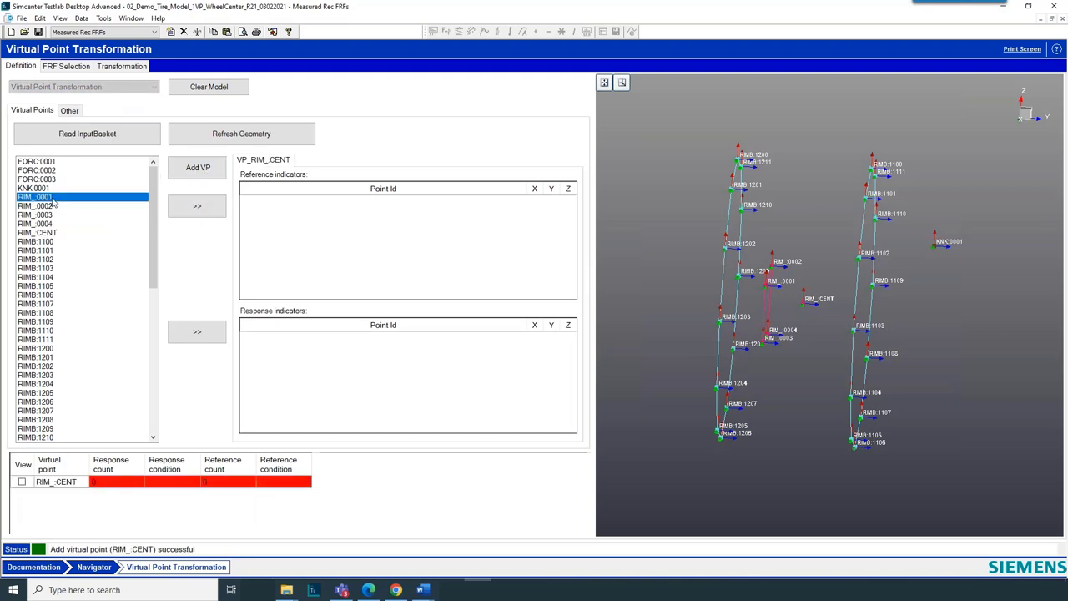
pyautogui.keyDown('ctrl'); pyautogui.click(53, 224); pyautogui.keyUp('ctrl')
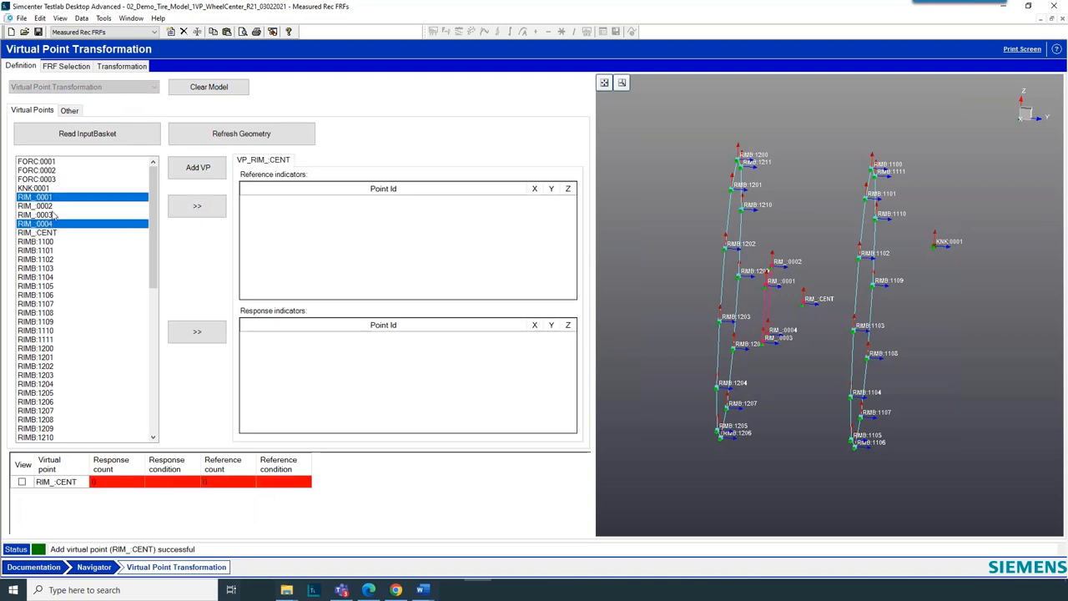
pyautogui.keyDown('ctrl'); pyautogui.click(53, 208); pyautogui.keyUp('ctrl')
pyautogui.keyDown('ctrl'); pyautogui.click(54, 215); pyautogui.keyUp('ctrl')
pyautogui.click(197, 207)
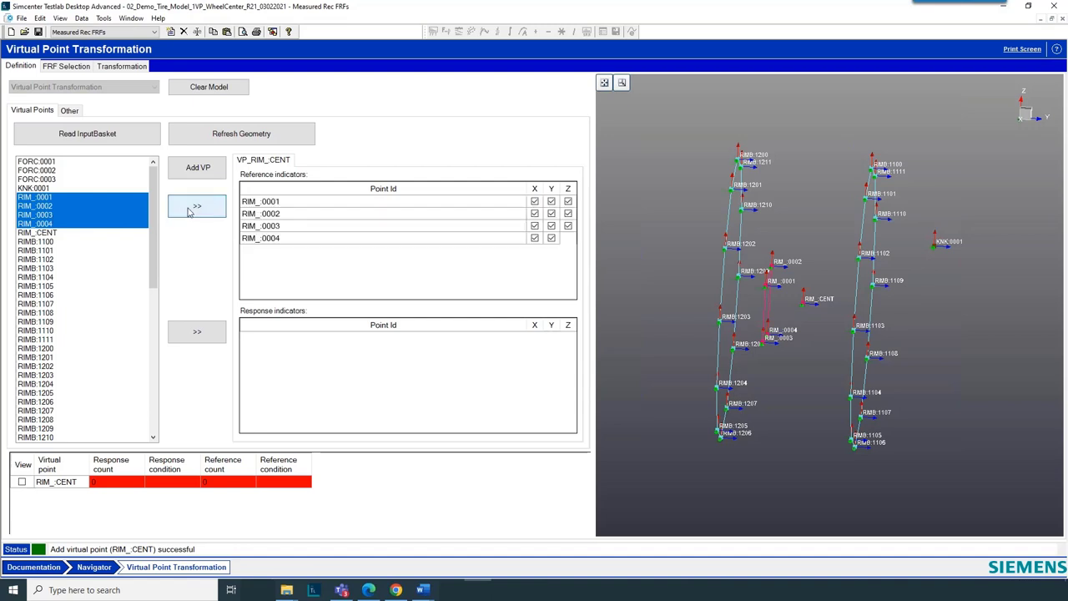
pyautogui.click(212, 333)
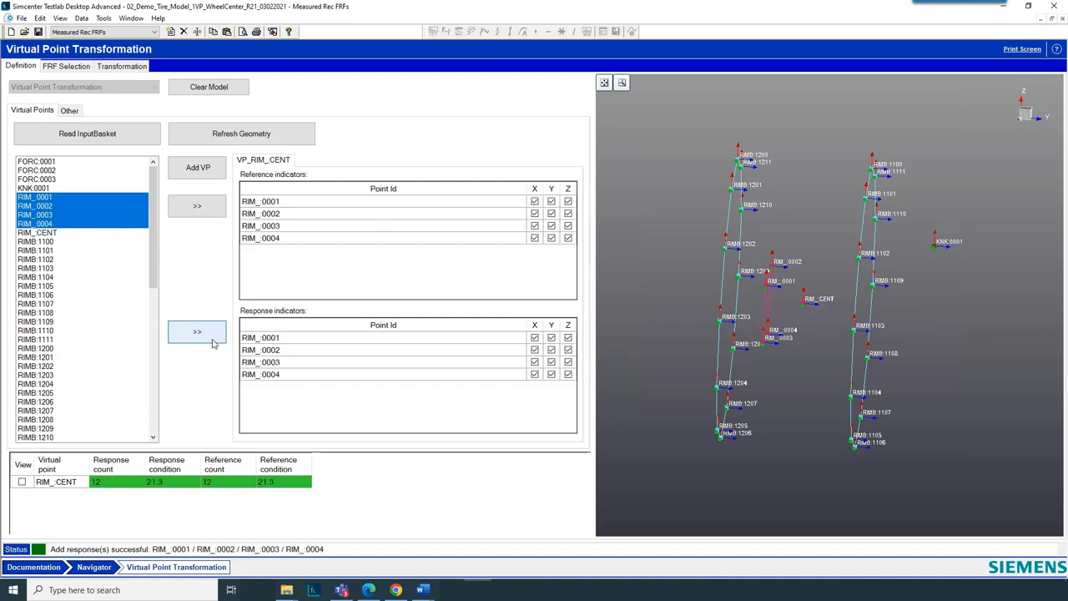
pyautogui.click(70, 112)
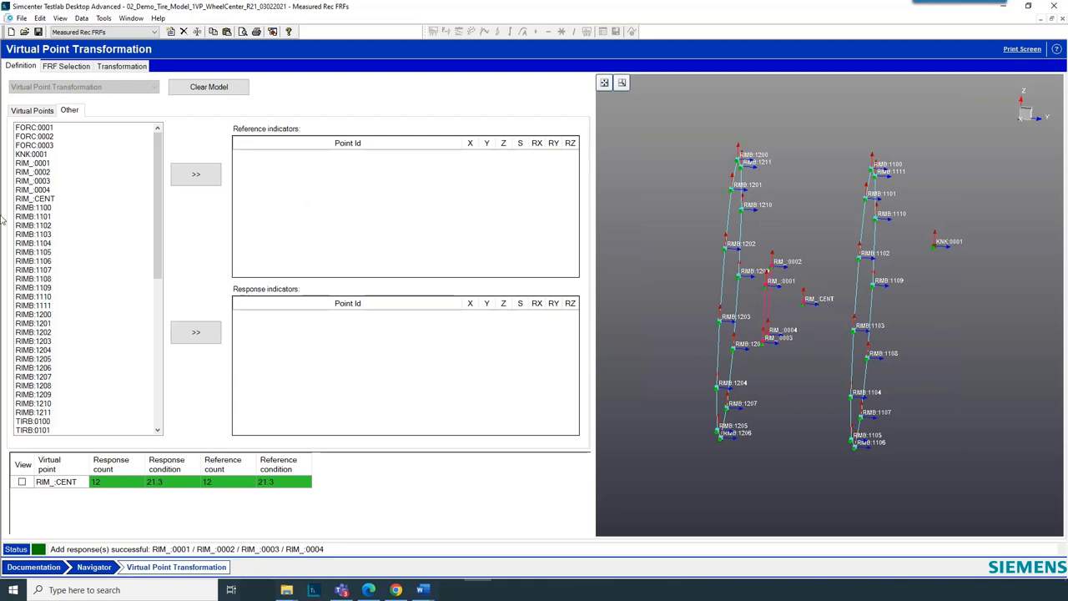
# Step: Add knuckle point KNK:0001 as an extra X, Y, Z response indicator in an Other row
pyautogui.click(42, 164)
pyautogui.click(40, 155)
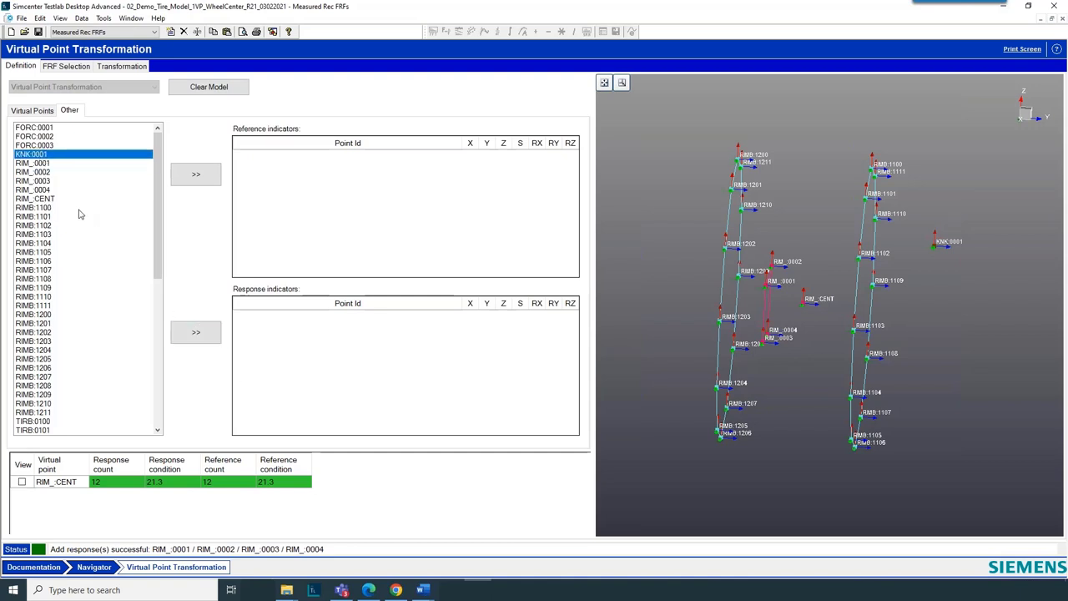
pyautogui.click(199, 335)
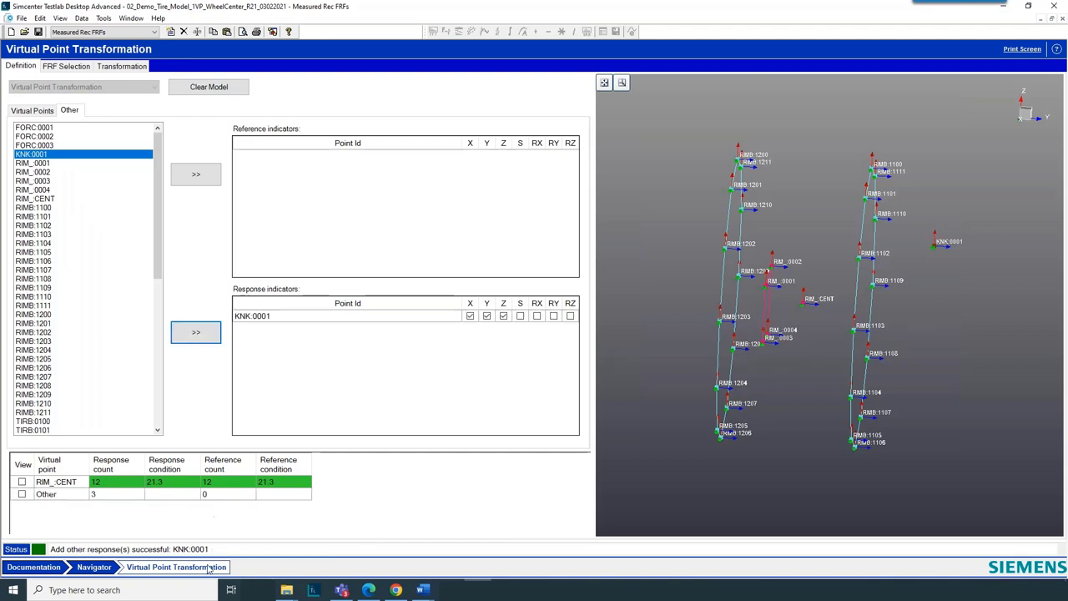
pyautogui.click(46, 111)
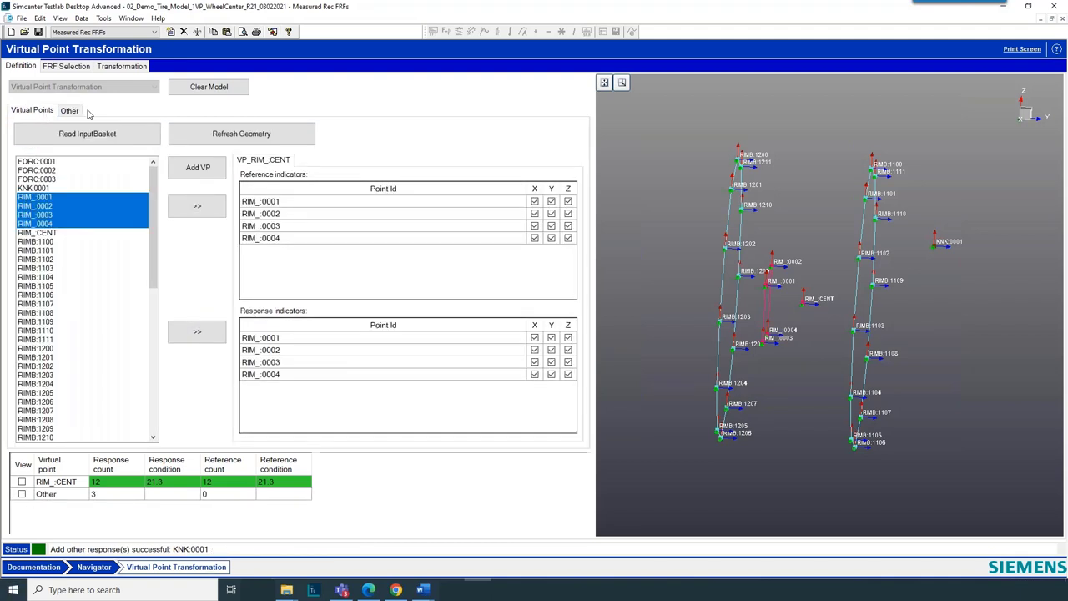
# Step: Refresh the FRF matrix, view single RIM_0001:Y FRFs, then plot eight RIM_0002 X/Y response FRFs
pyautogui.click(66, 67)
pyautogui.click(69, 96)
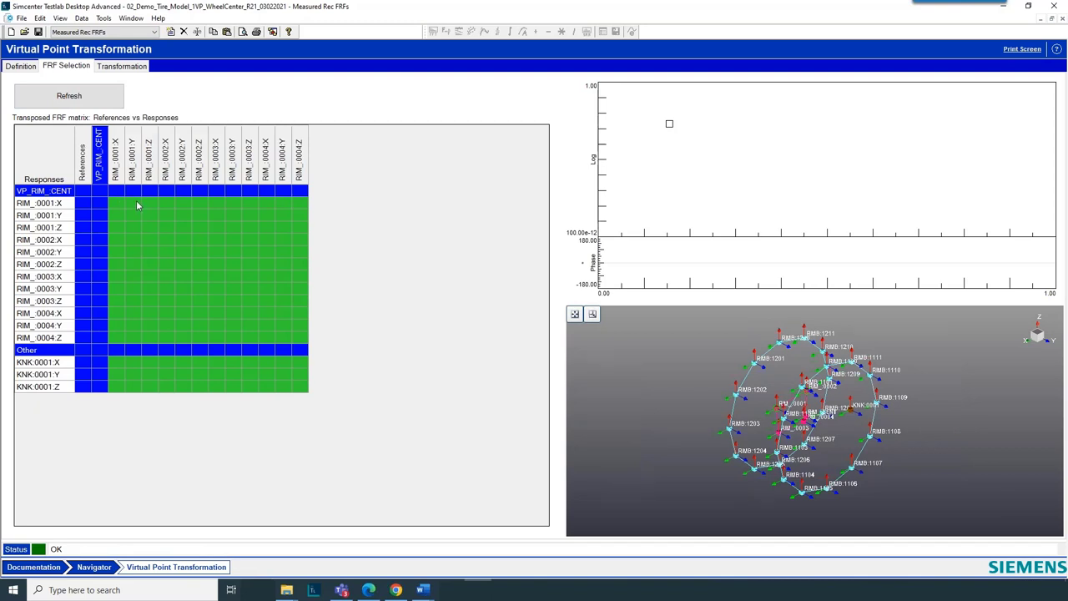
pyautogui.click(134, 218)
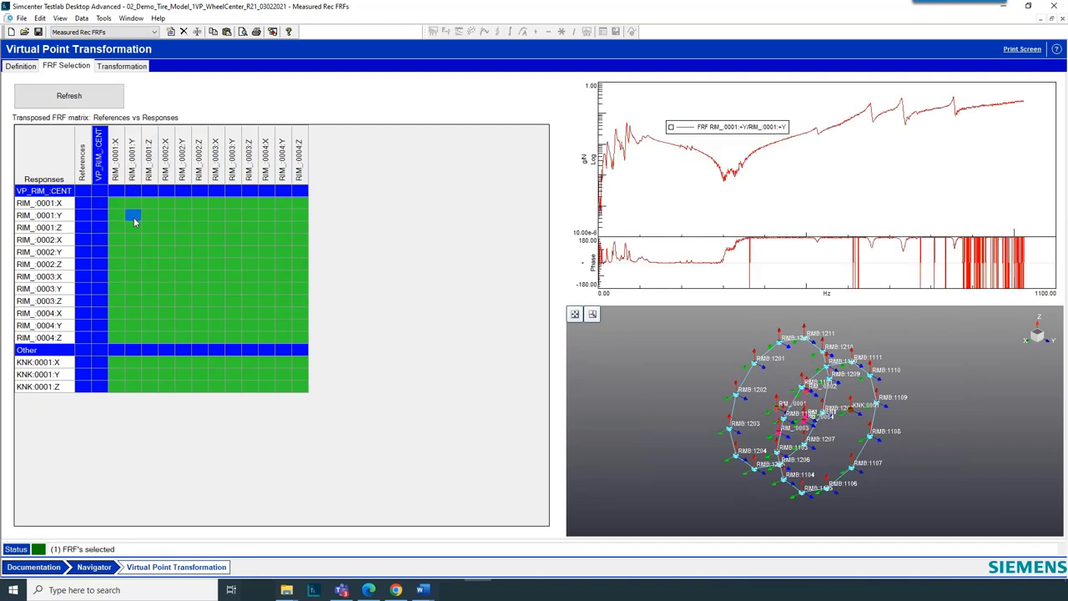
pyautogui.click(152, 217)
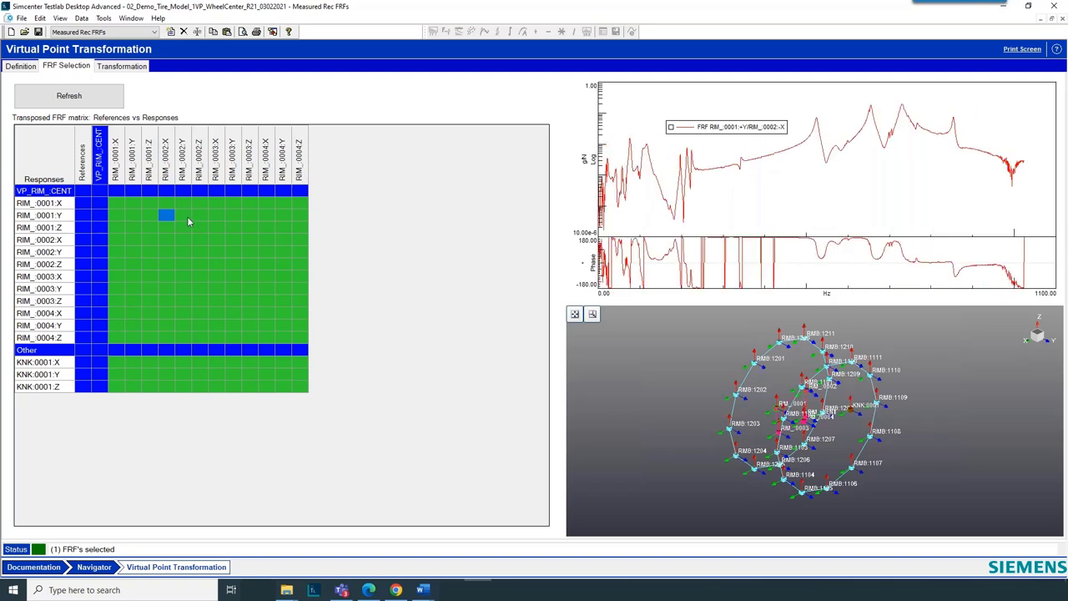
pyautogui.click(189, 217)
pyautogui.click(216, 218)
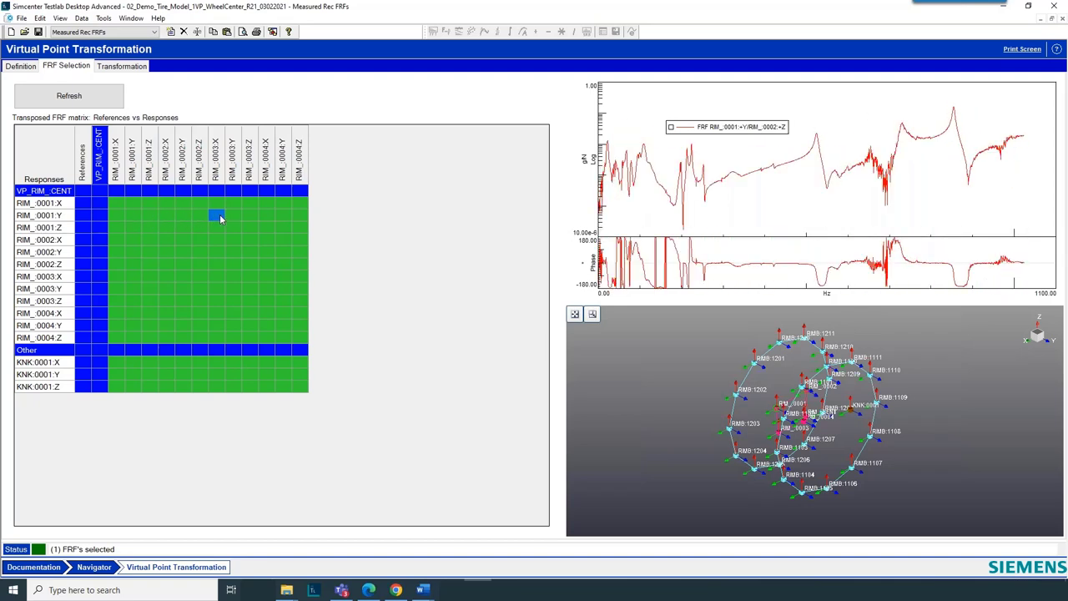
pyautogui.click(149, 217)
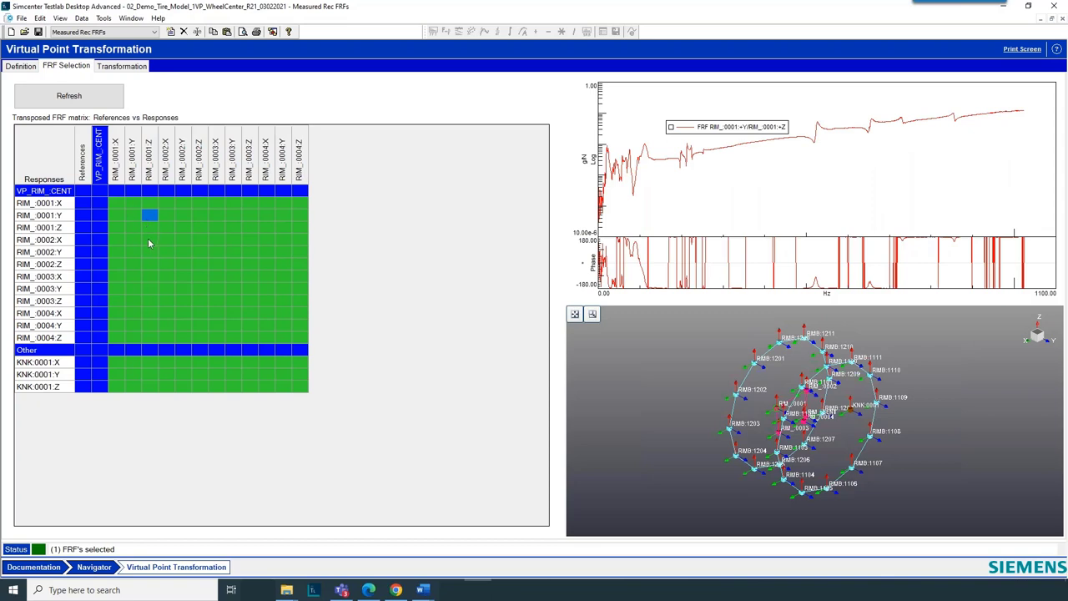
pyautogui.moveTo(148, 242); pyautogui.dragTo(202, 255)
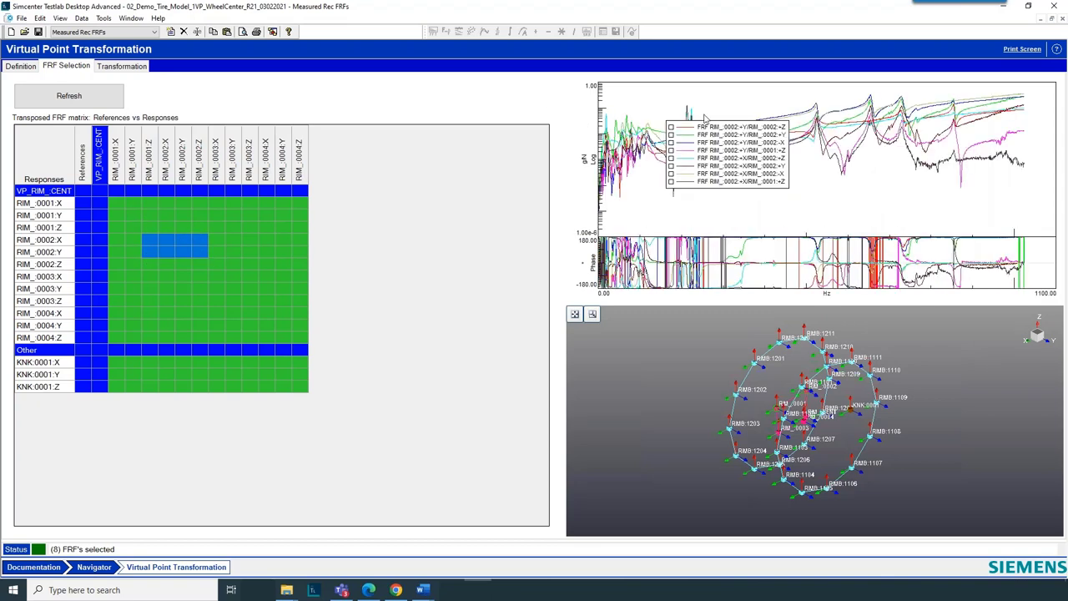
pyautogui.moveTo(722, 125); pyautogui.dragTo(757, 167)
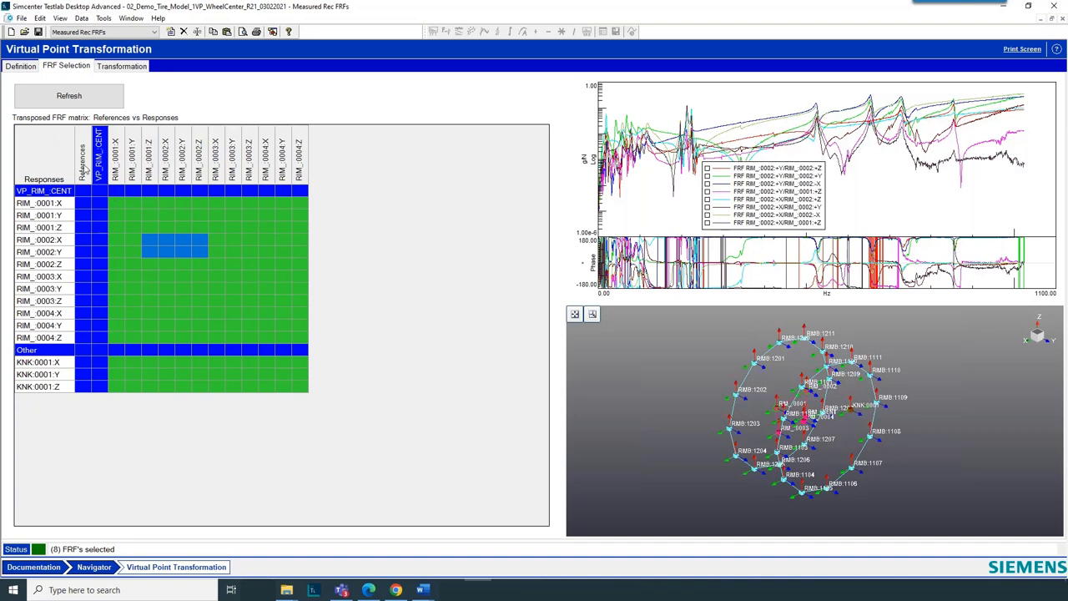
# Step: Calculate the RIM_CENT transformation, giving response rigidity 0.54 and reference rigidity 0.30
pyautogui.click(125, 67)
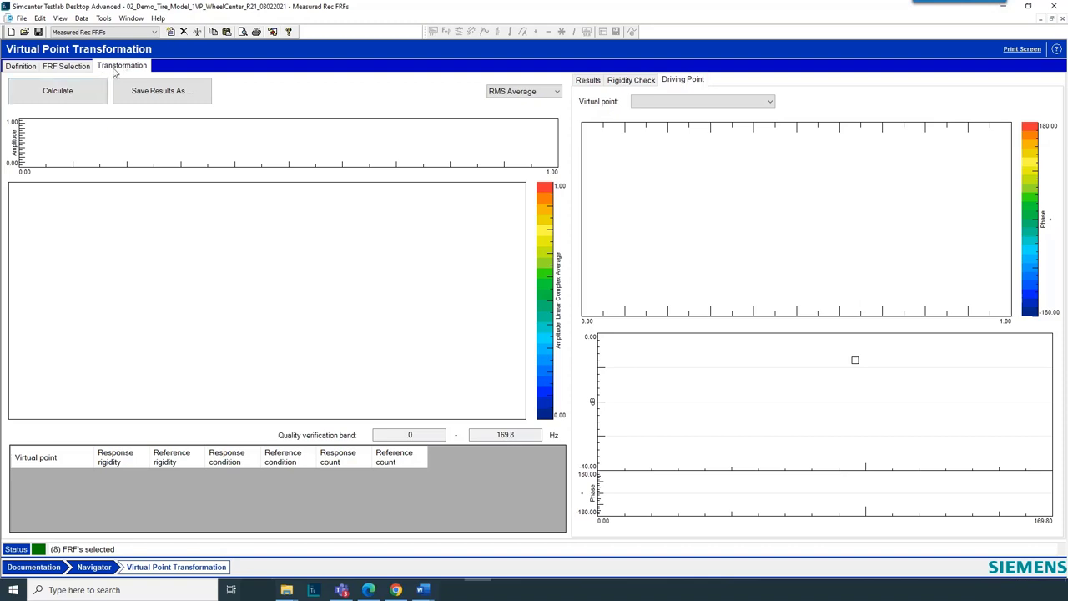
pyautogui.click(78, 97)
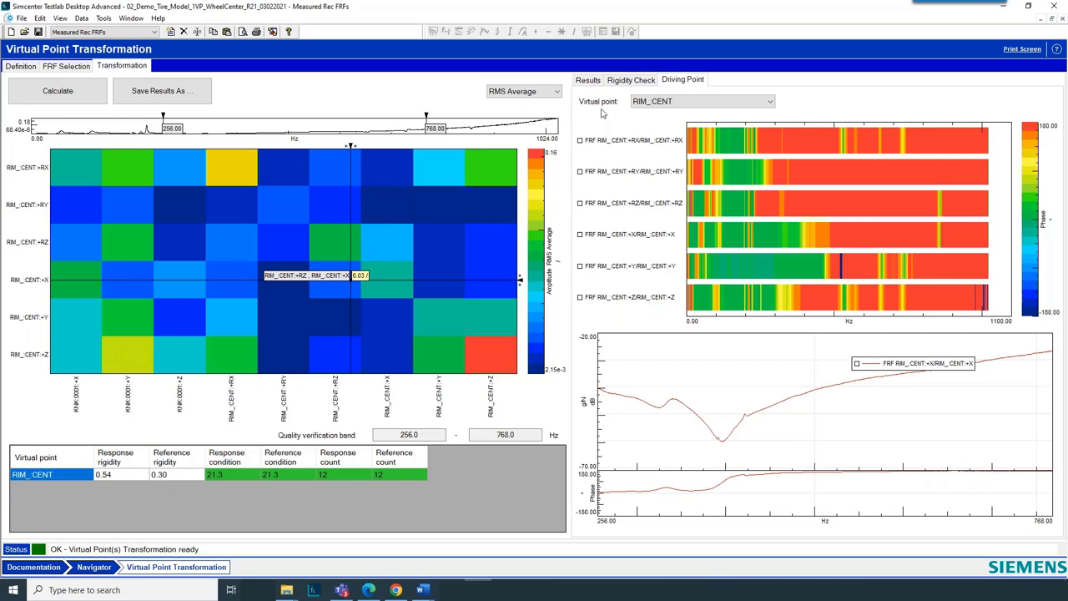
# Step: Plot the RIM_CENT +RY and +RX versus +X FRFs from the heat map, then show the Rigidity Check
pyautogui.click(587, 80)
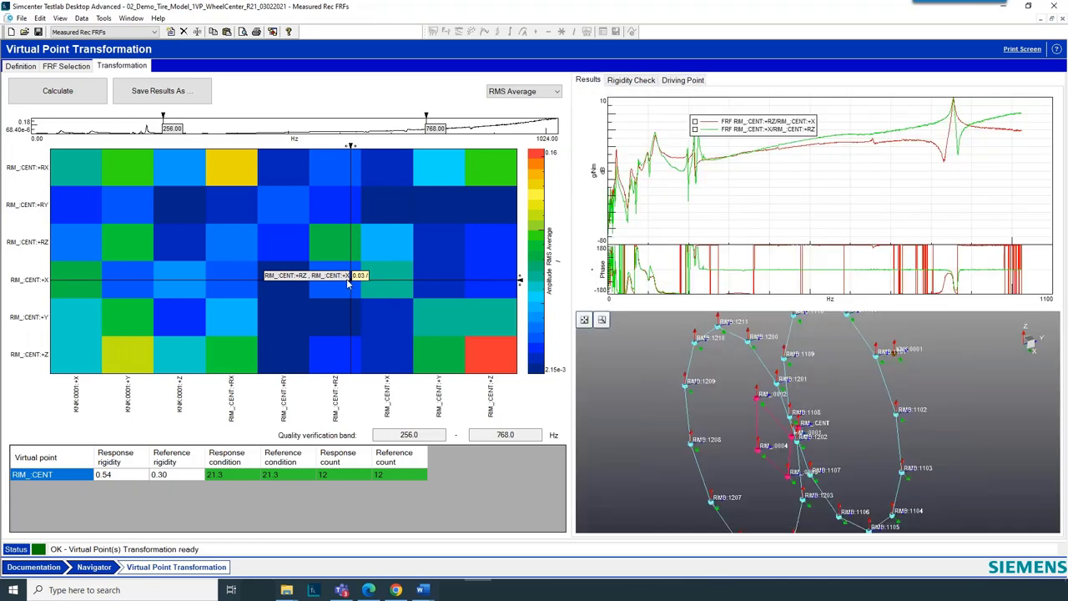
pyautogui.click(265, 278)
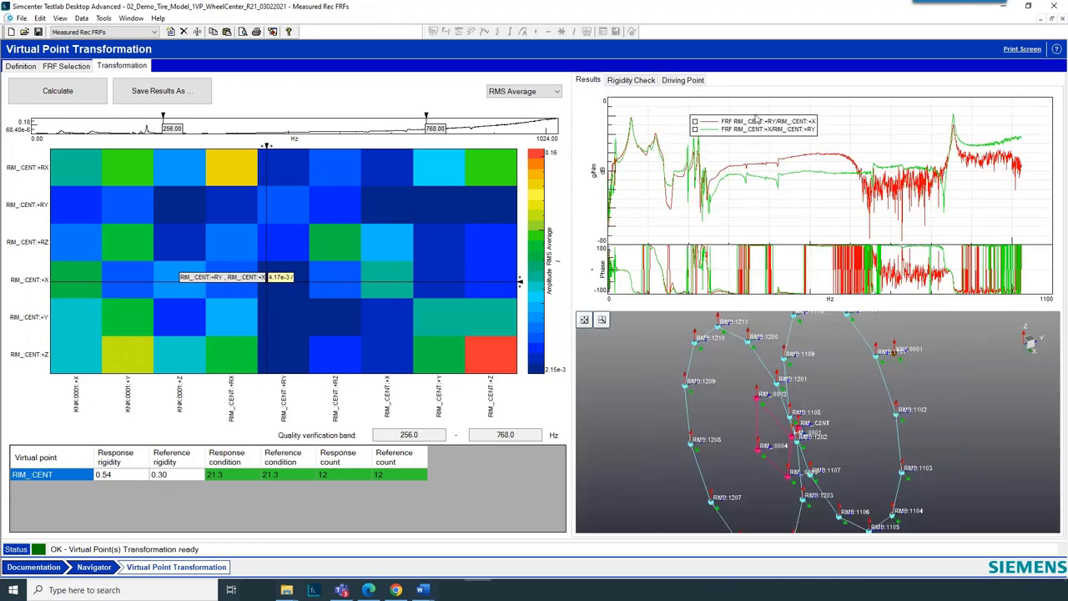
pyautogui.moveTo(756, 120); pyautogui.dragTo(772, 109)
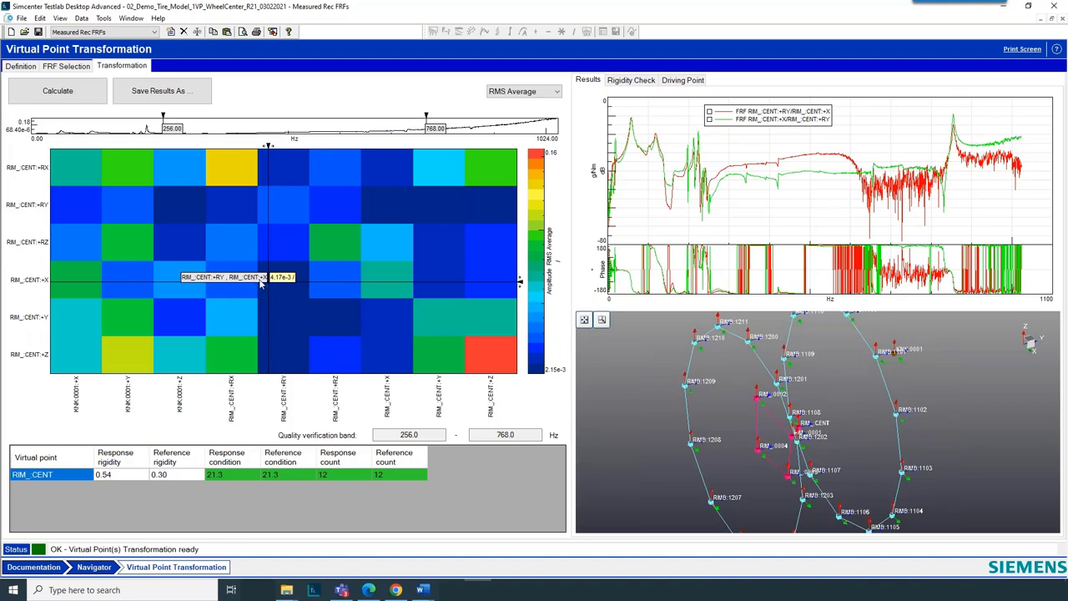
pyautogui.click(243, 280)
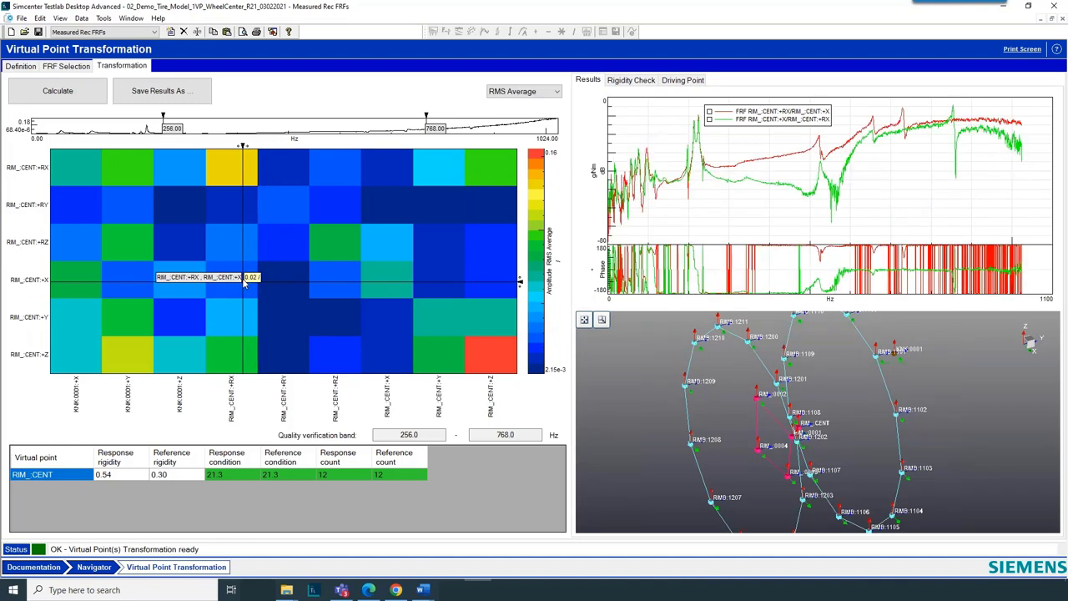
pyautogui.click(643, 81)
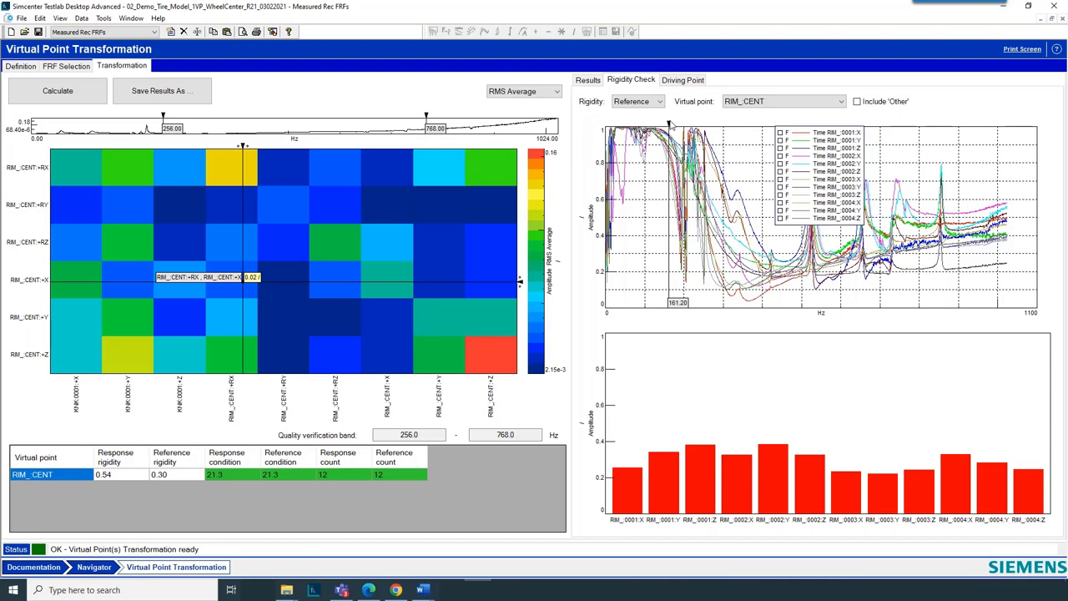
# Step: Compare response and reference rigidity while moving the frequency cursor between about 123 and 160 Hz
pyautogui.click(654, 101)
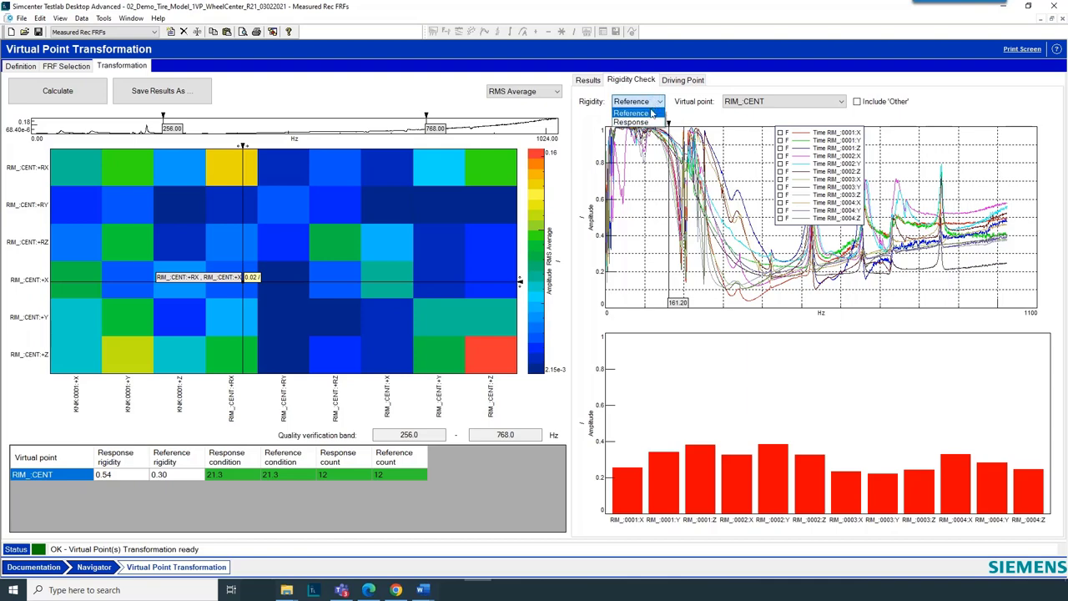
pyautogui.click(632, 122)
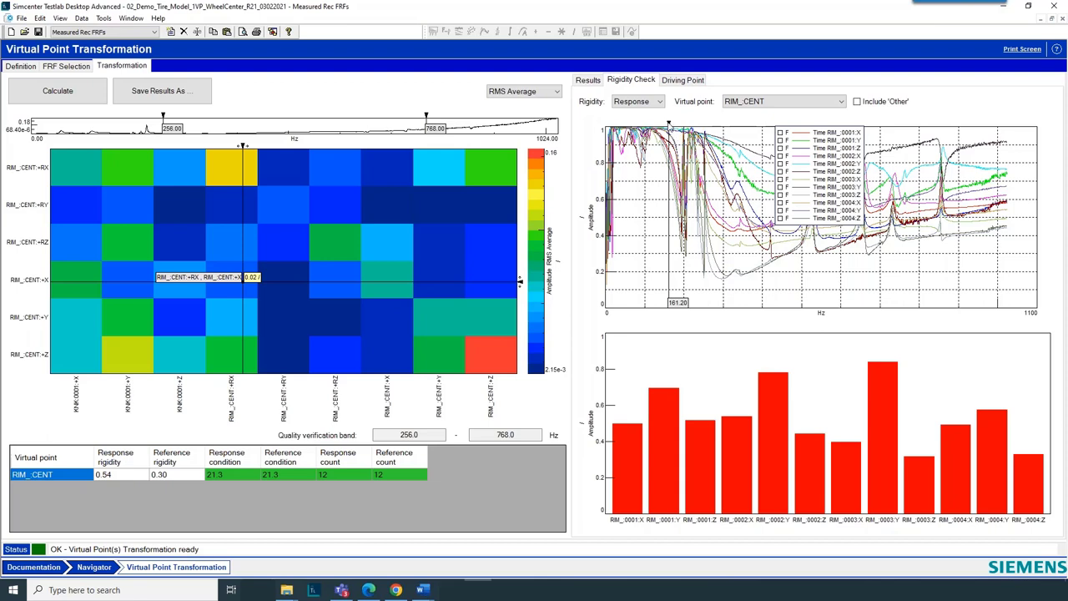
pyautogui.moveTo(669, 125); pyautogui.dragTo(661, 125)
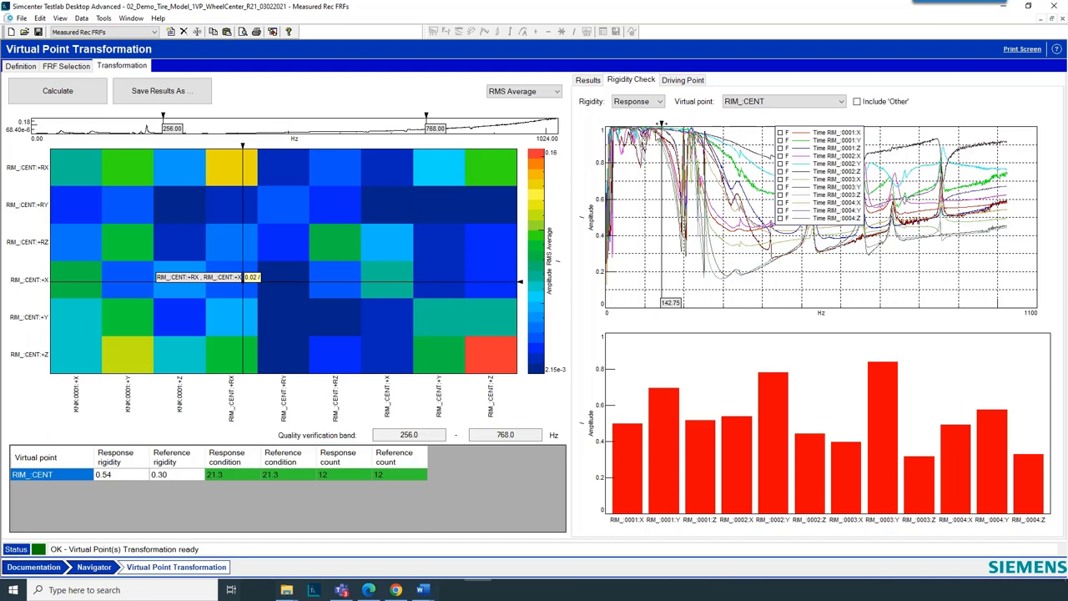
pyautogui.moveTo(661, 124); pyautogui.dragTo(655, 123)
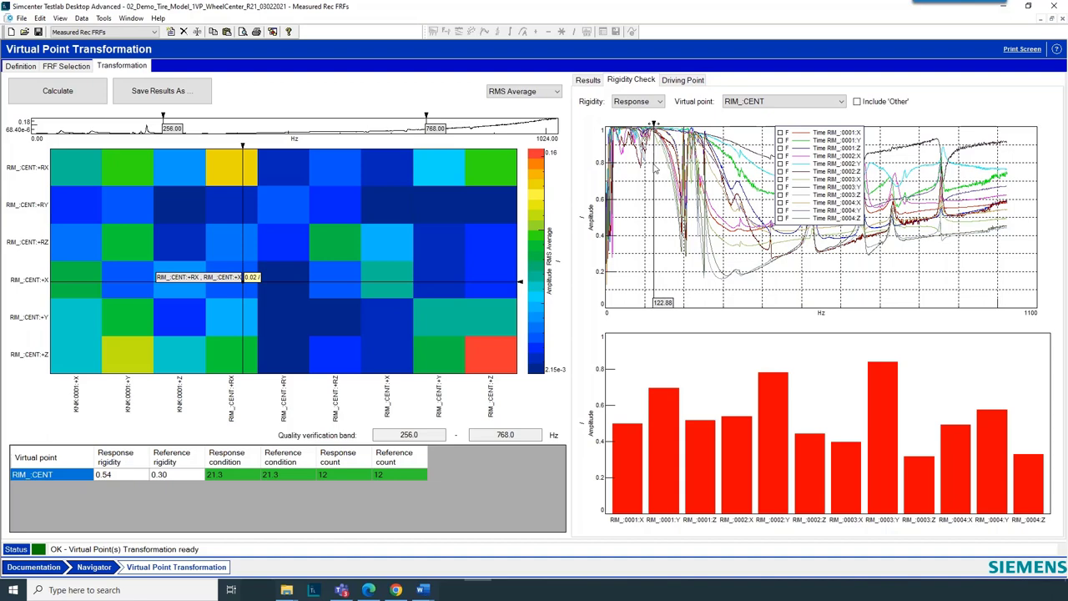
pyautogui.moveTo(654, 124); pyautogui.dragTo(669, 124)
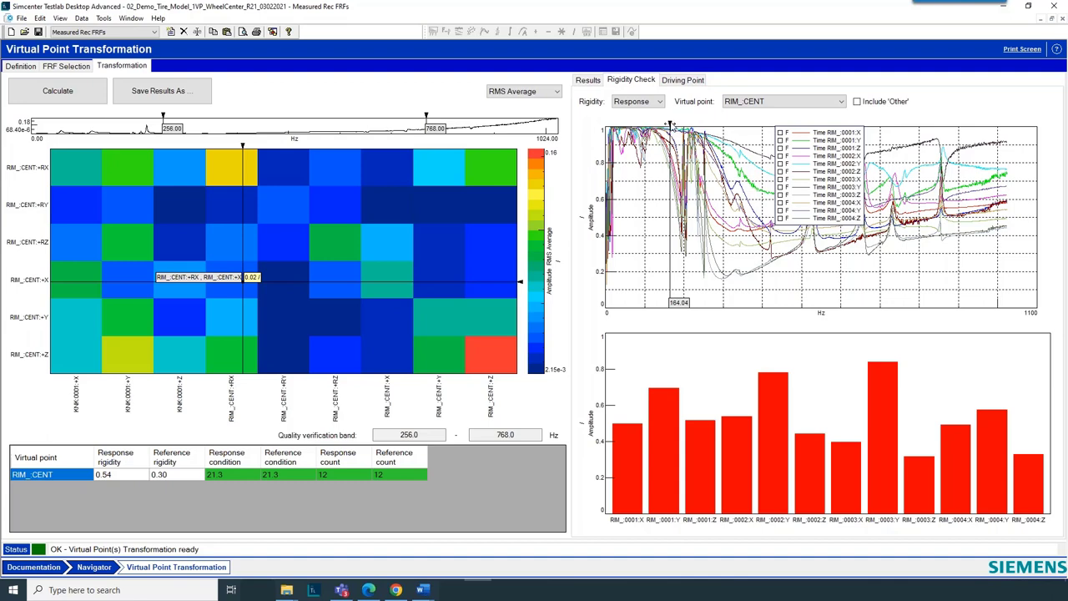
pyautogui.click(657, 102)
pyautogui.click(638, 122)
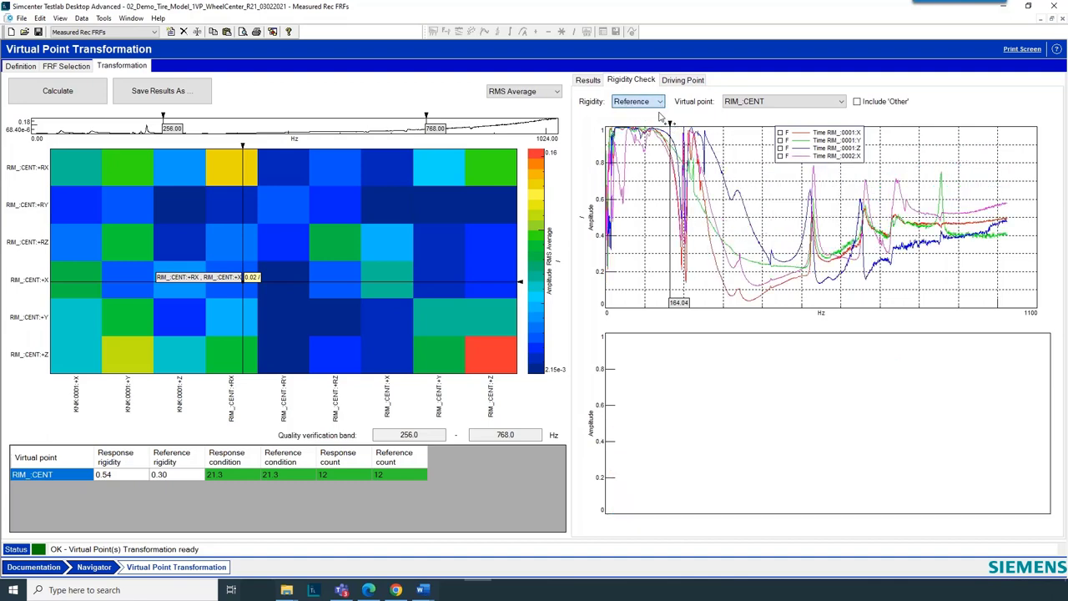
pyautogui.click(659, 102)
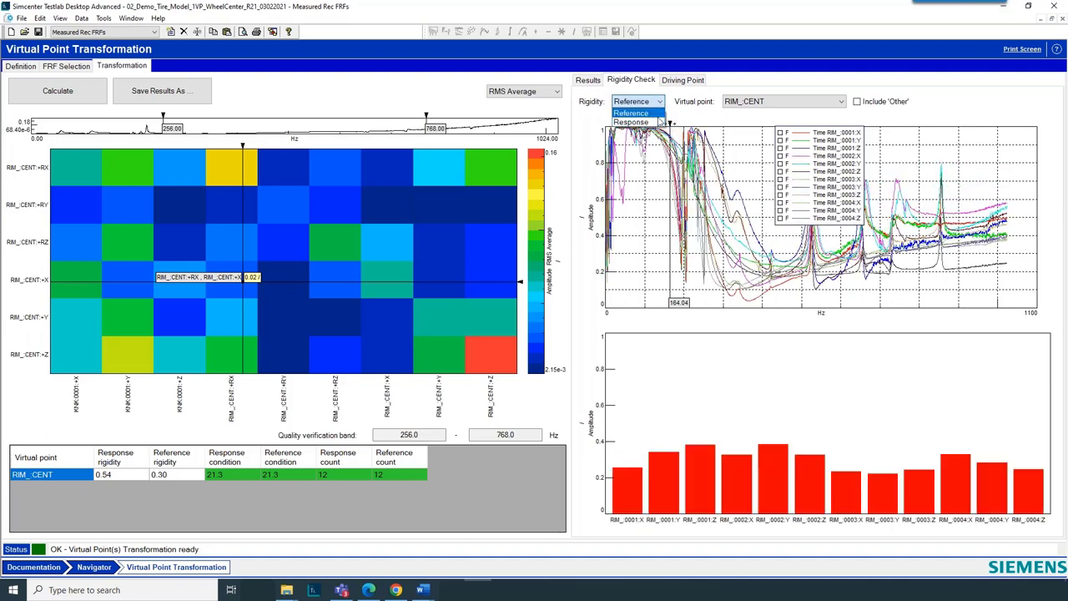
pyautogui.click(656, 123)
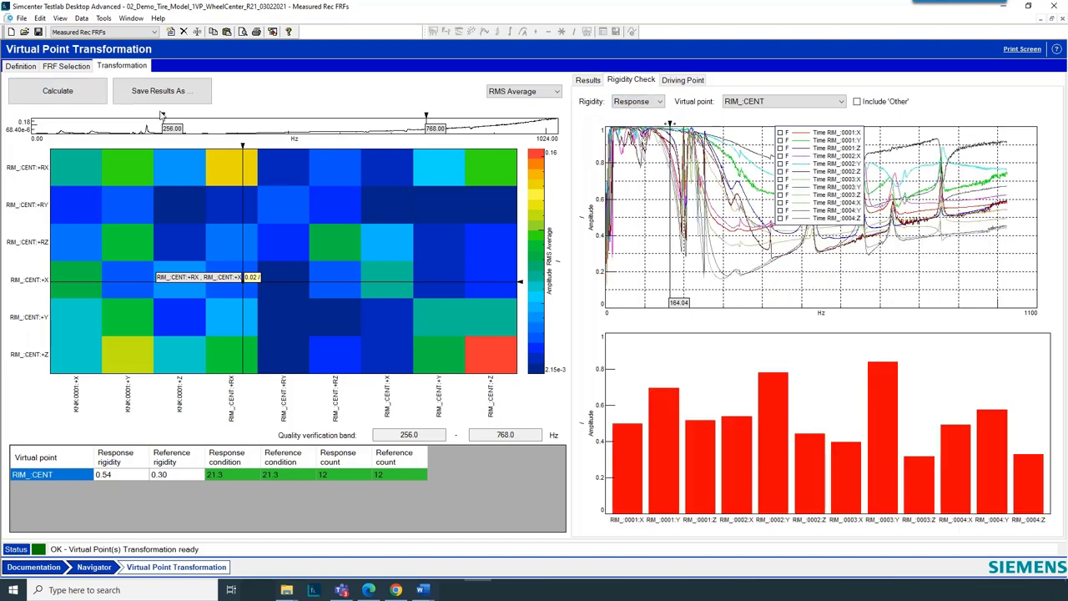
# Step: Narrow the quality verification band to 0–170.8 Hz and view the resulting reference rigidity
pyautogui.moveTo(164, 115); pyautogui.dragTo(28, 117)
pyautogui.moveTo(295, 116)
pyautogui.mouseDown()
pyautogui.moveTo(149, 129)
pyautogui.moveTo(128, 144)
pyautogui.moveTo(119, 116)
pyautogui.mouseUp()
pyautogui.click(638, 101)
pyautogui.click(641, 120)
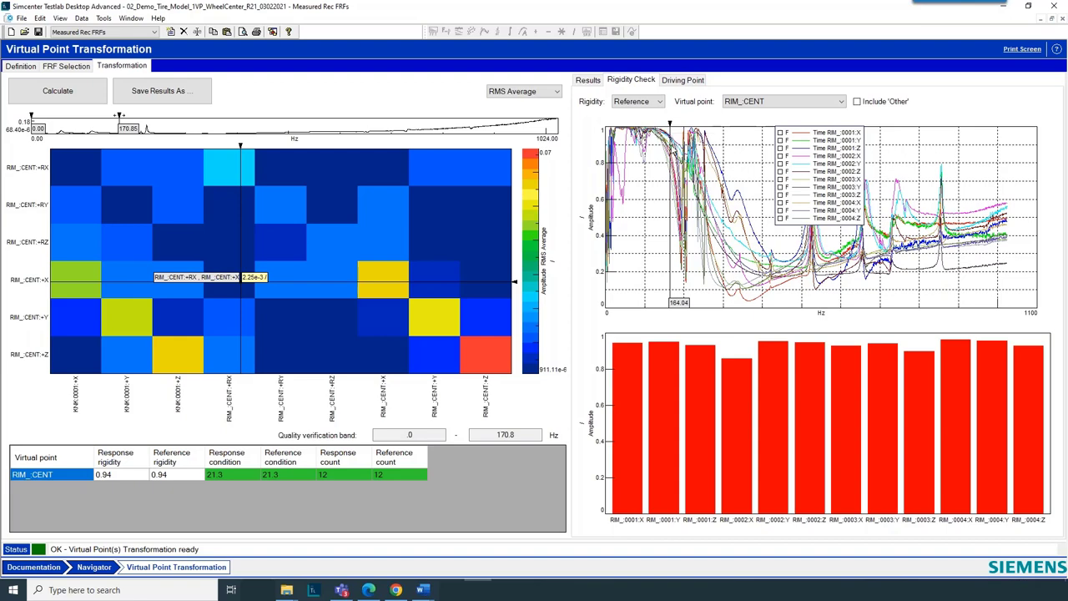
pyautogui.click(680, 81)
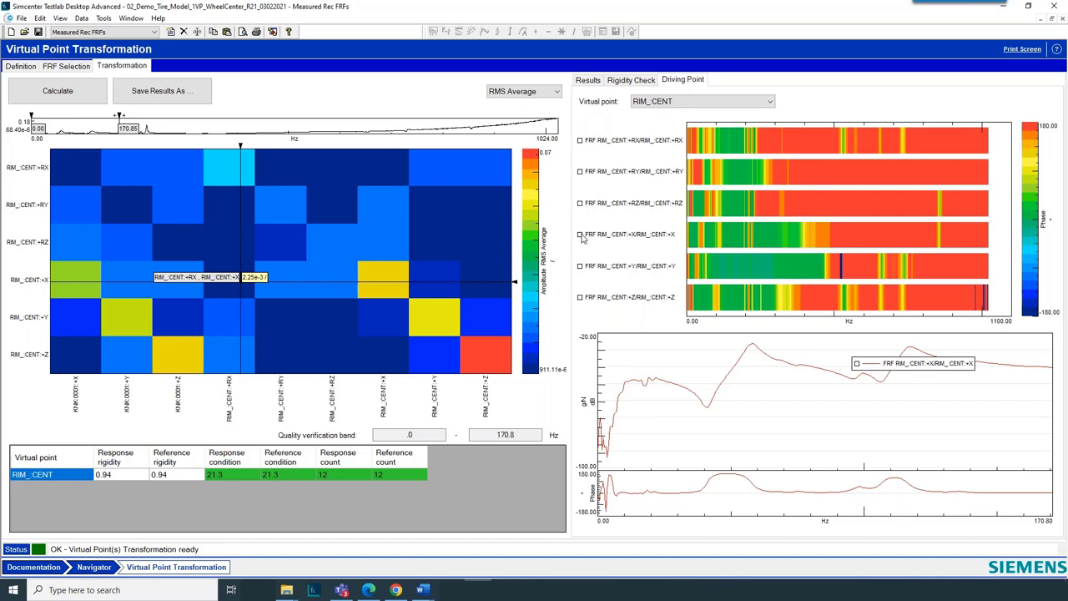
pyautogui.click(580, 265)
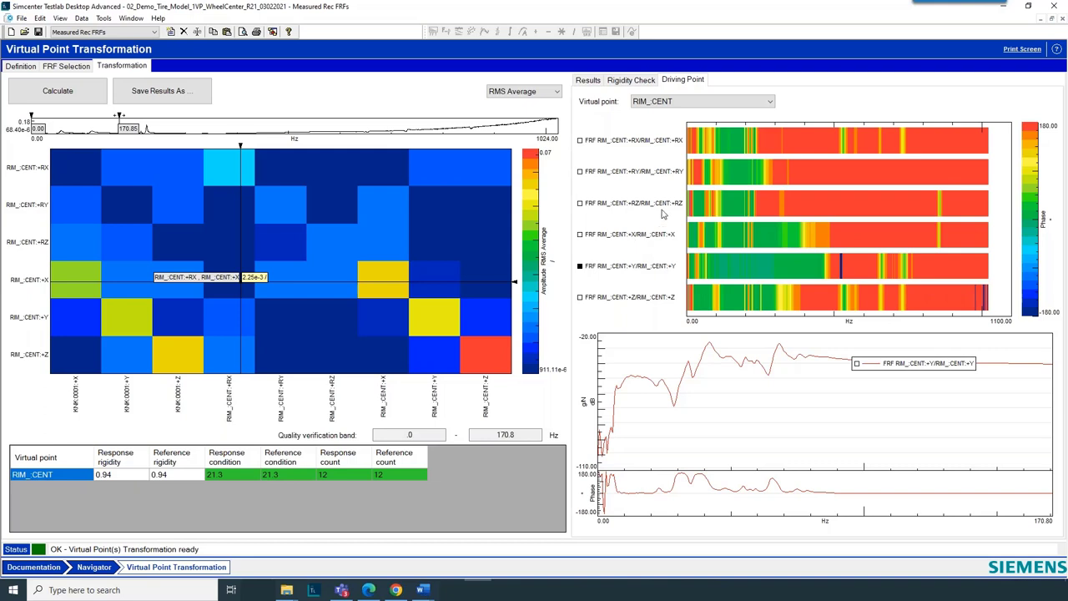
pyautogui.click(513, 92)
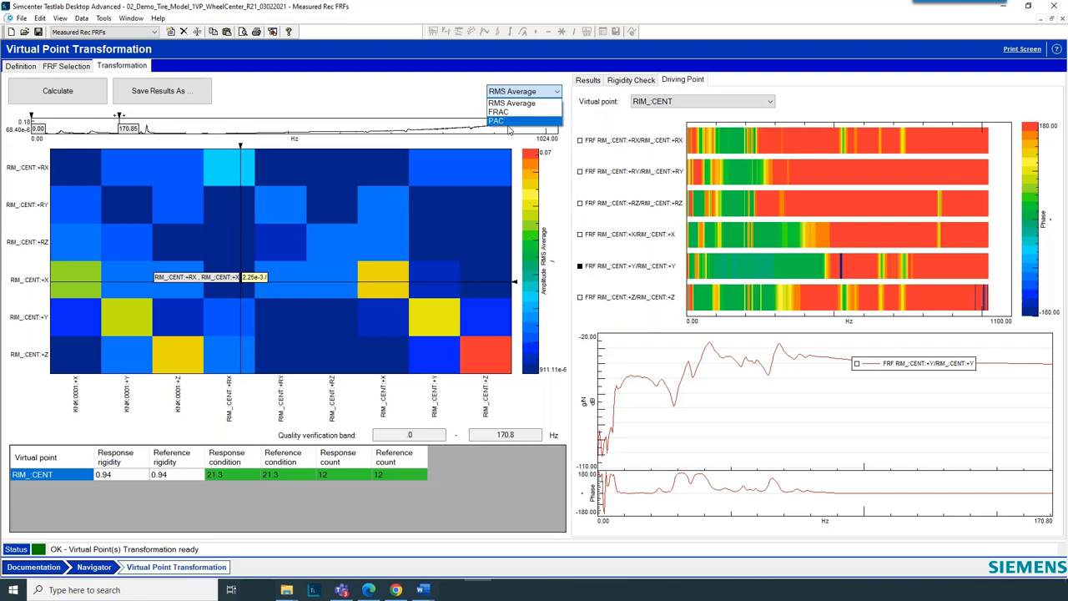
pyautogui.click(509, 104)
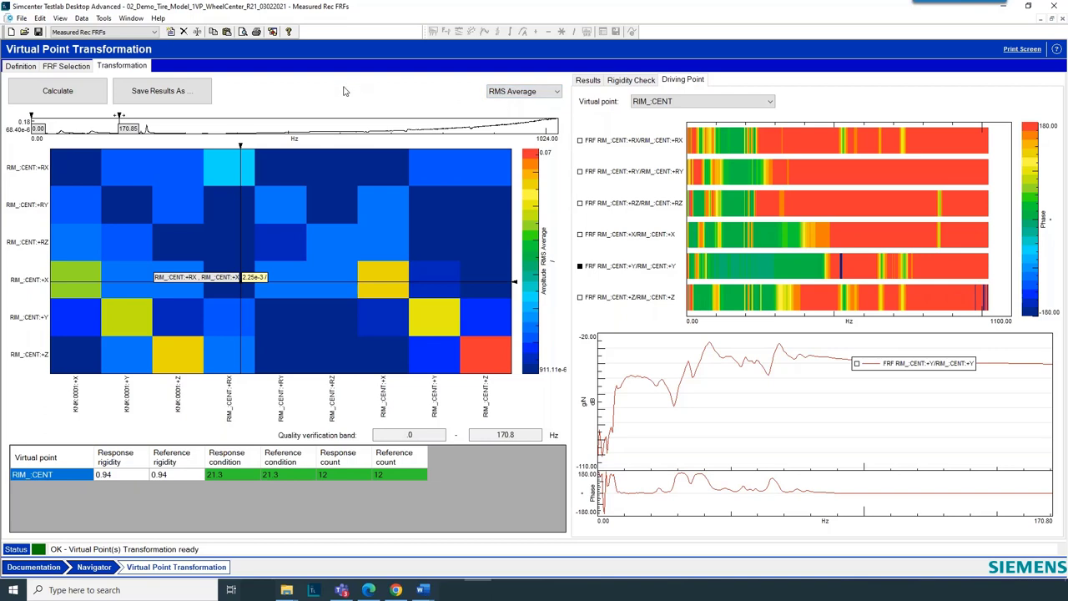
# Step: Save the RIM_CENT transformation results with rigidity results as run tmp2 and go to the Navigator
pyautogui.click(176, 92)
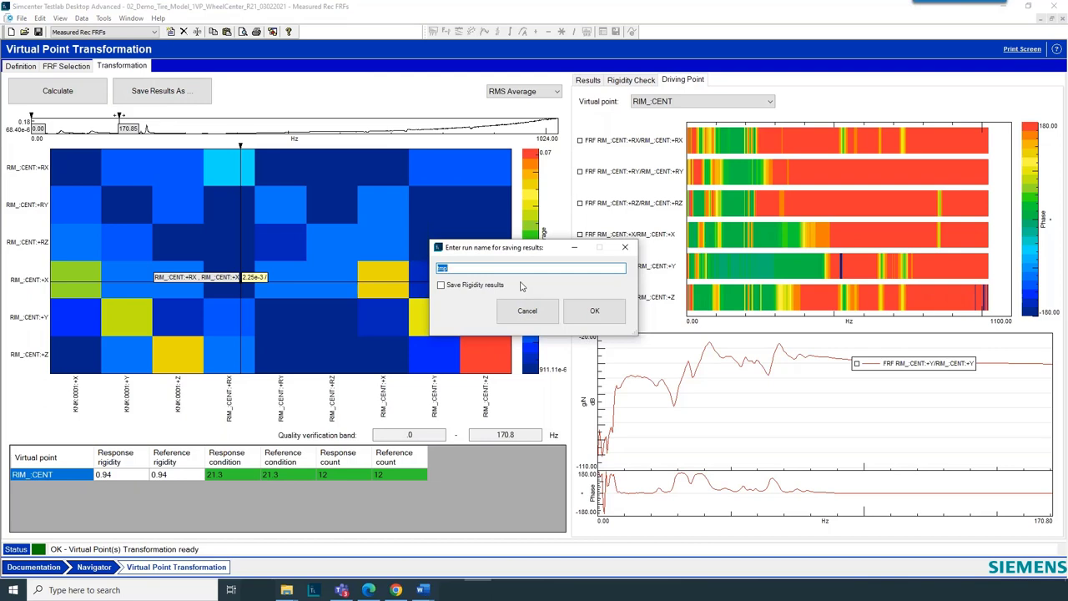
pyautogui.write('tmp2')
pyautogui.click(449, 288)
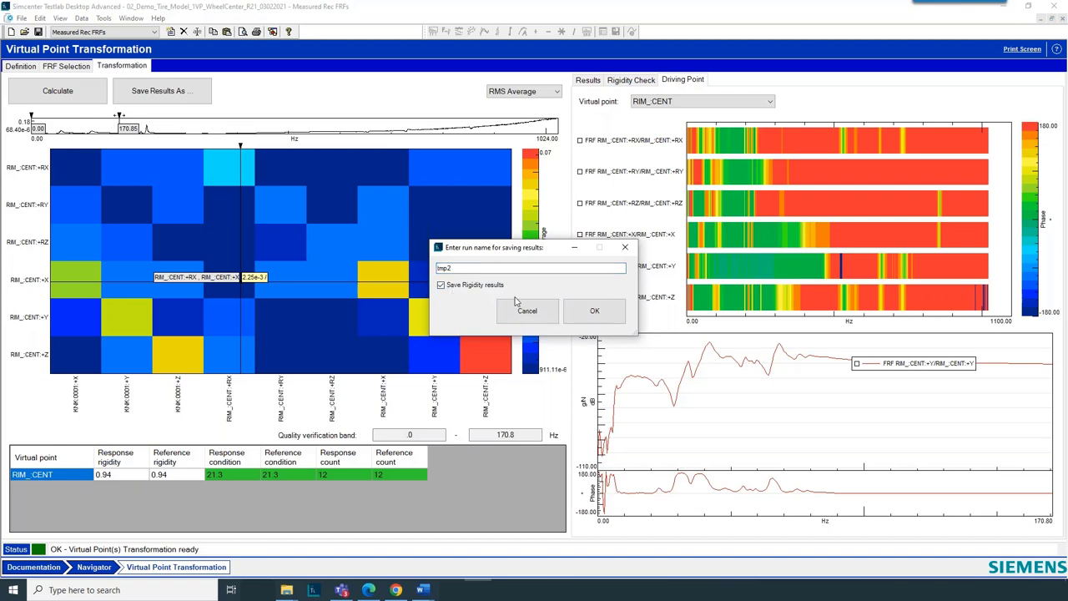
pyautogui.click(595, 314)
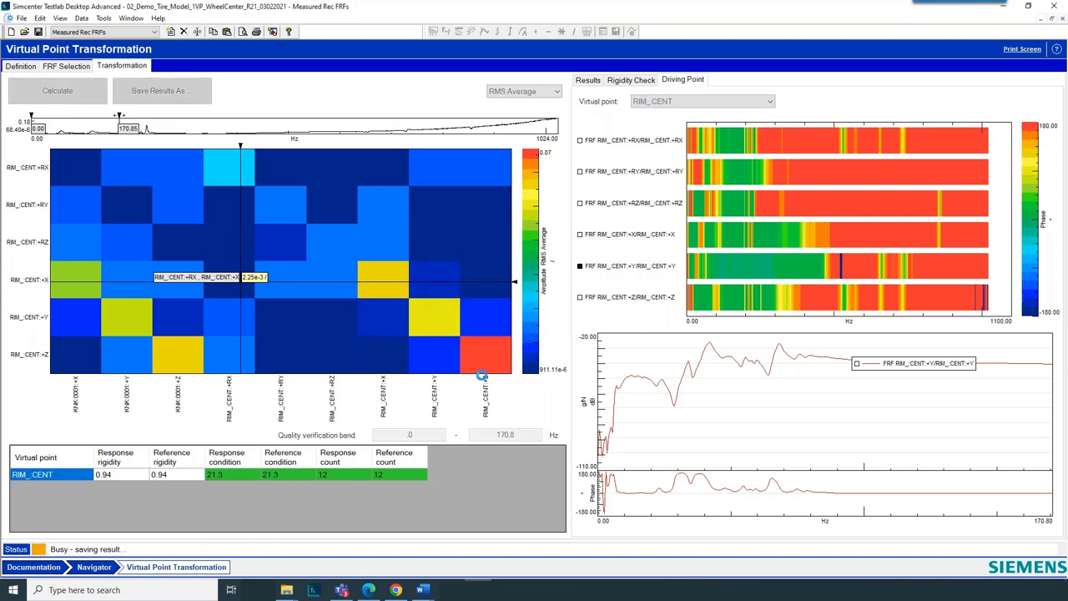
pyautogui.click(93, 568)
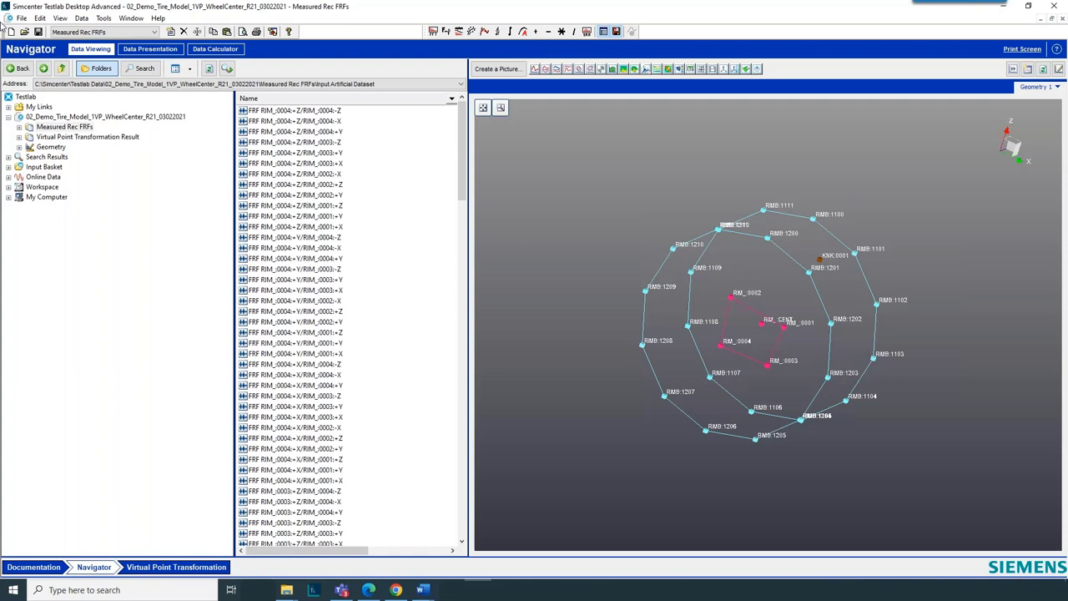
# Step: Expand Virtual Point Transformation Result > tmp2 > RIM_CENT and view the ReferenceRigidity and ResponseRigidity results
pyautogui.click(20, 137)
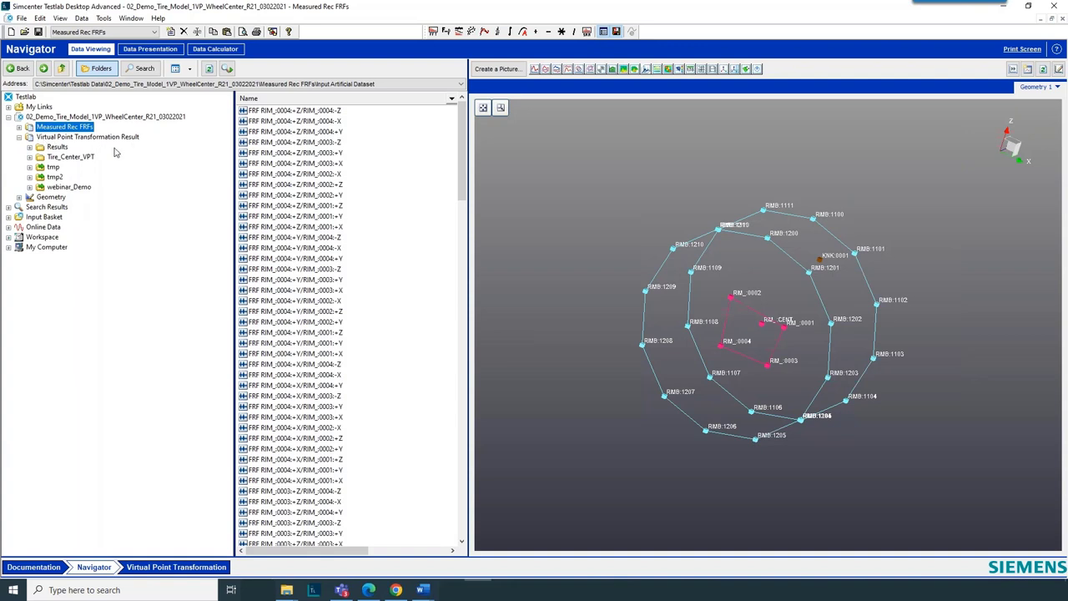
pyautogui.click(30, 177)
pyautogui.click(40, 187)
pyautogui.click(77, 191)
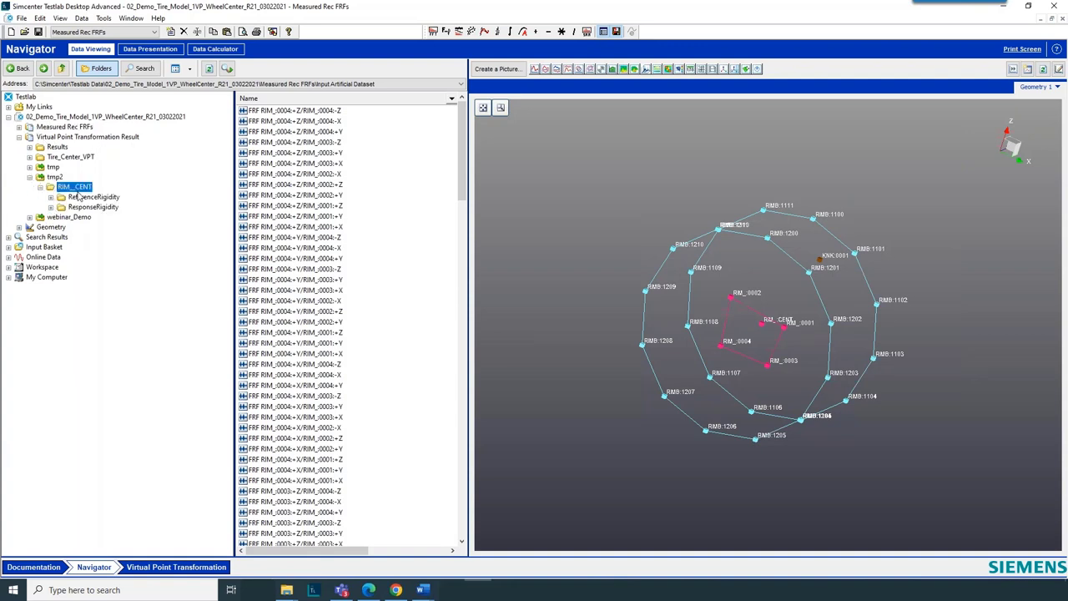
pyautogui.click(86, 197)
pyautogui.click(88, 208)
pyautogui.click(77, 188)
# Step: Browse tmp2's saved FRFs, including KNK:0001 +Z to RIM_CENT +Z, then bring up the VPT Demo presentation
pyautogui.click(53, 177)
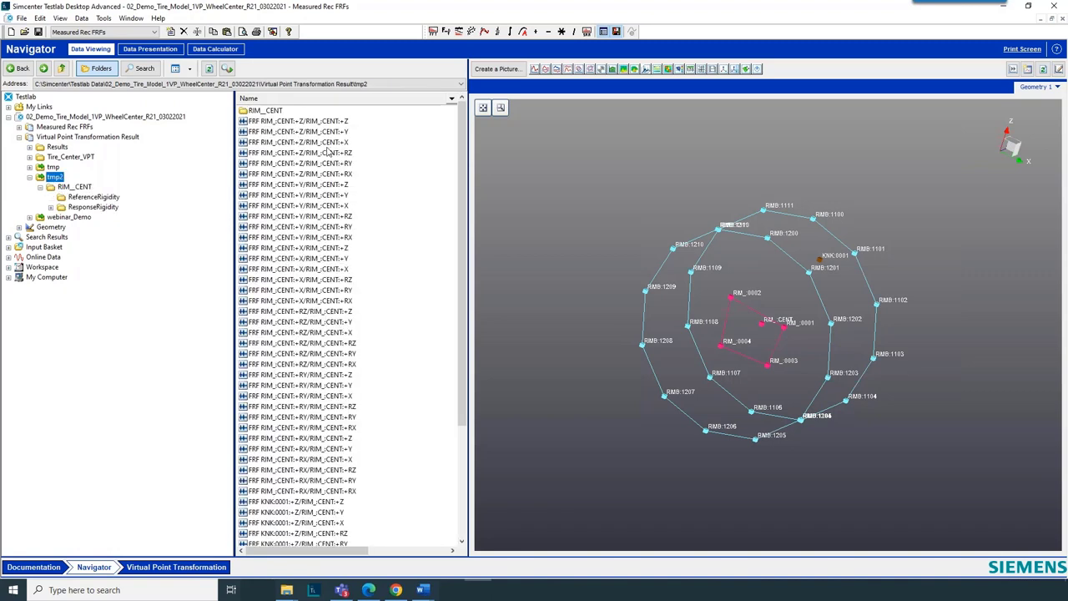
pyautogui.moveTo(461, 209); pyautogui.dragTo(462, 321)
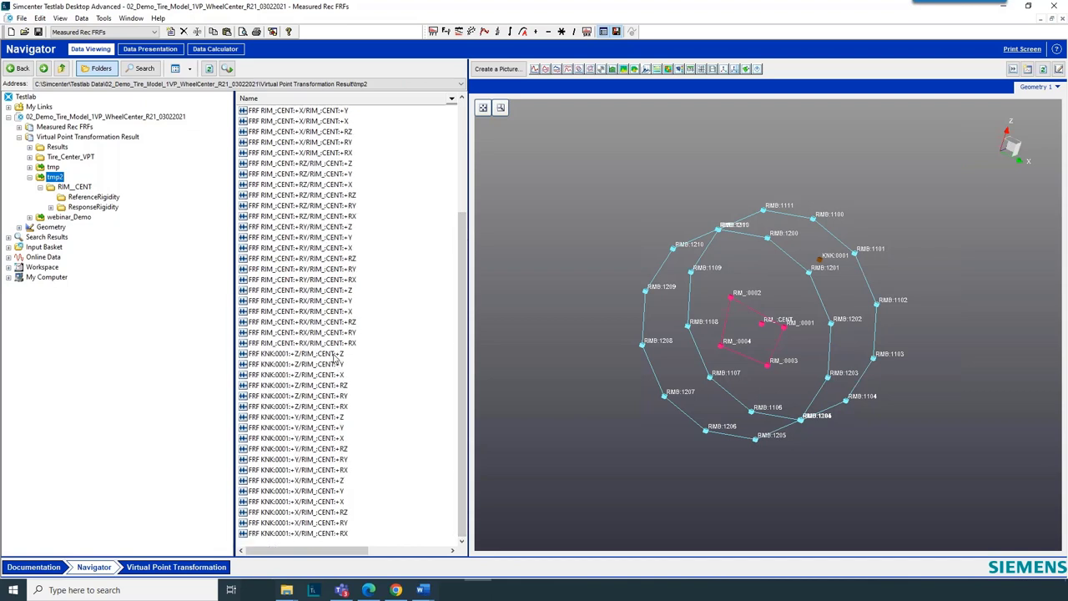
pyautogui.click(337, 355)
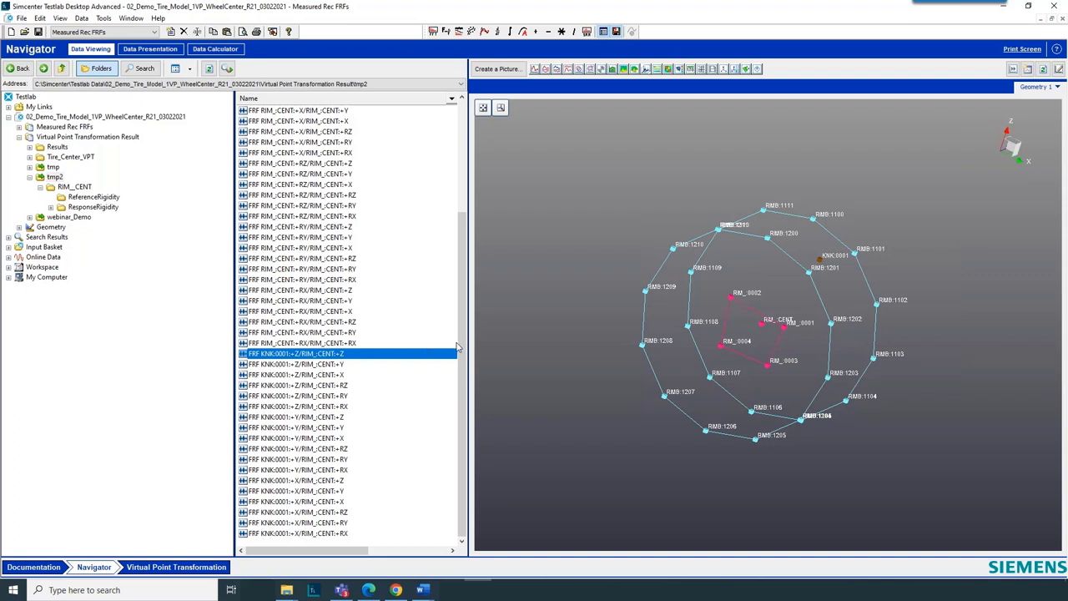
pyautogui.moveTo(462, 348); pyautogui.dragTo(475, 182)
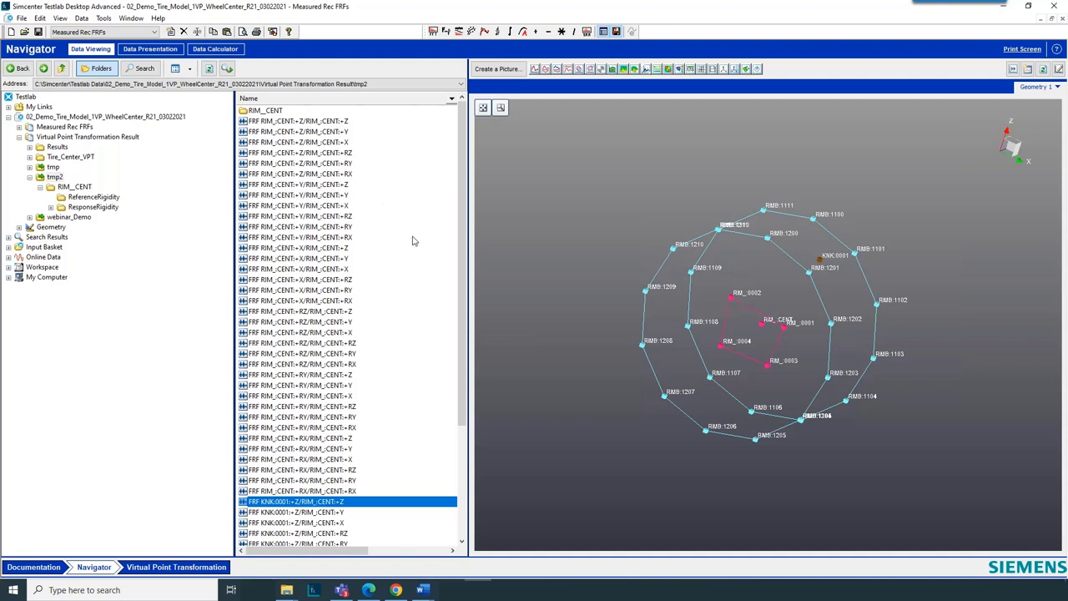
pyautogui.moveTo(464, 275); pyautogui.dragTo(469, 426)
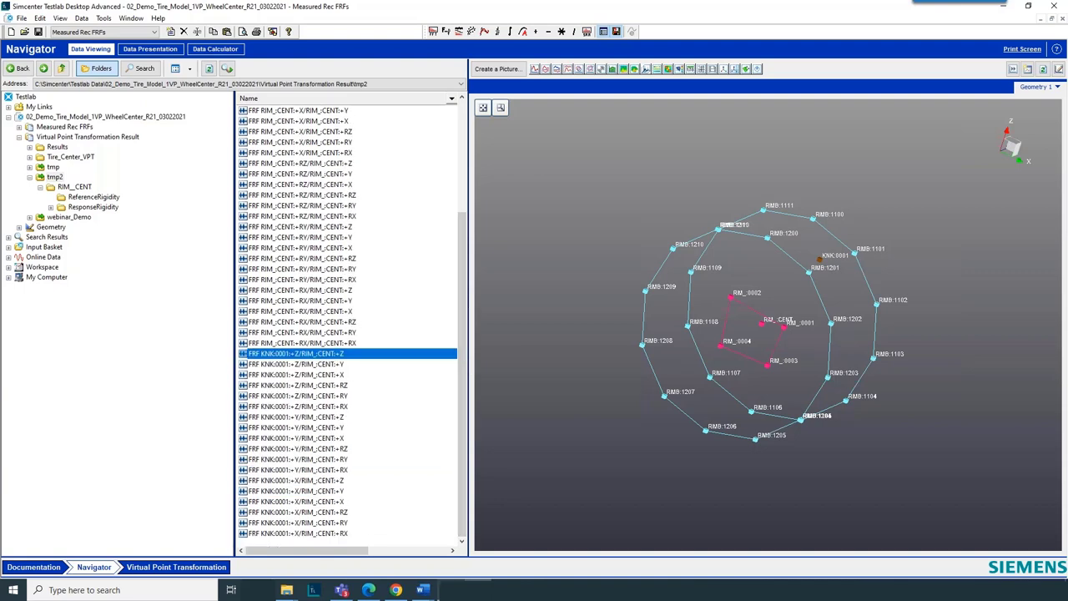
pyautogui.click(449, 590)
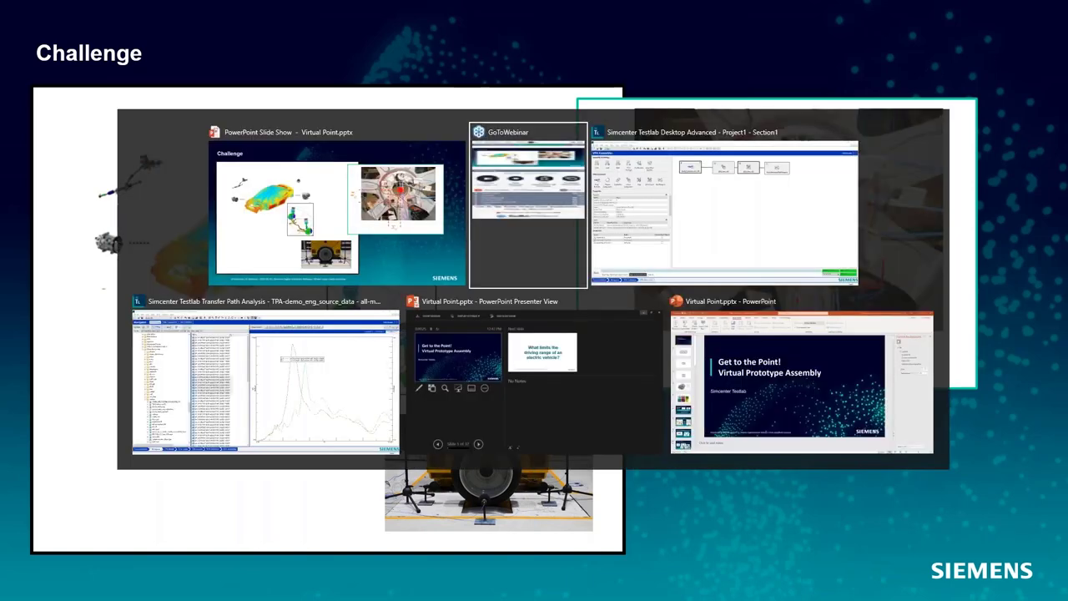
# Step: Bring the Project1 VPA Assembler window forward and cancel the Add-ins dialog unchanged
pyautogui.click(806, 208)
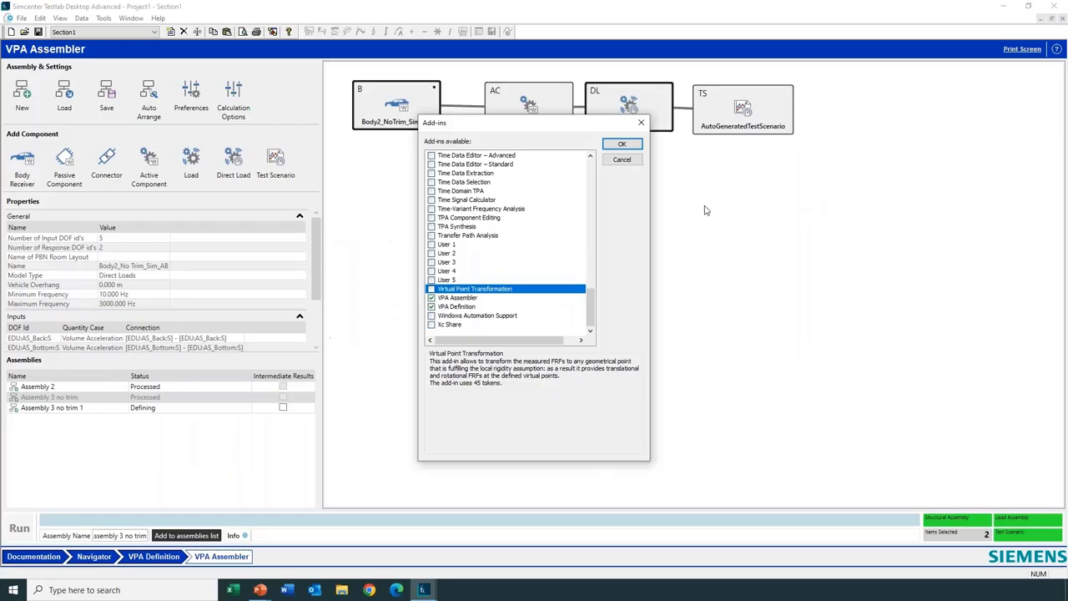
pyautogui.click(630, 161)
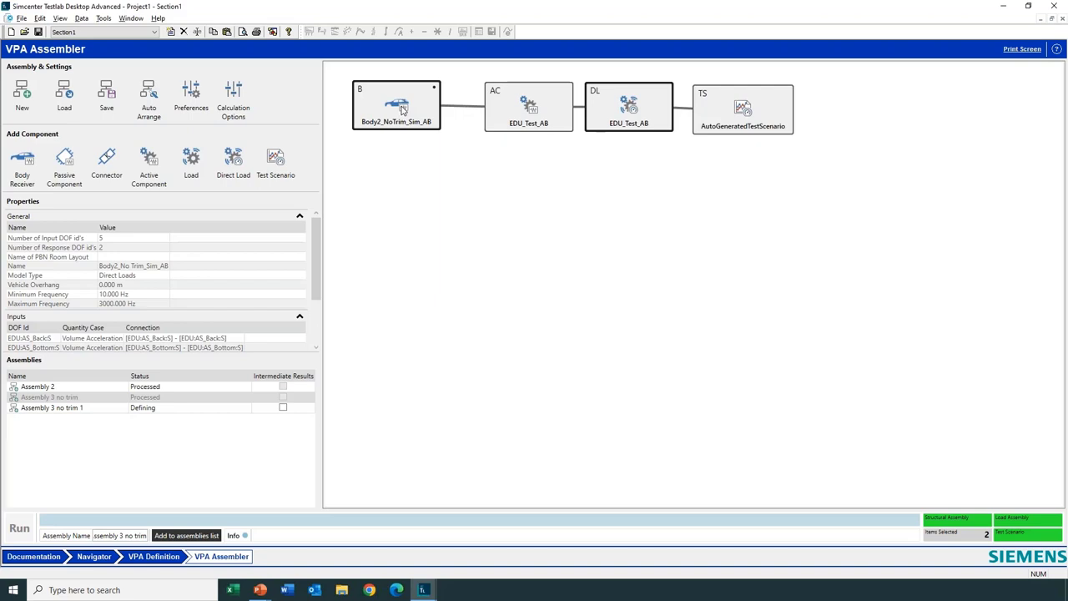
pyautogui.hotkey('alt', 'Tab')
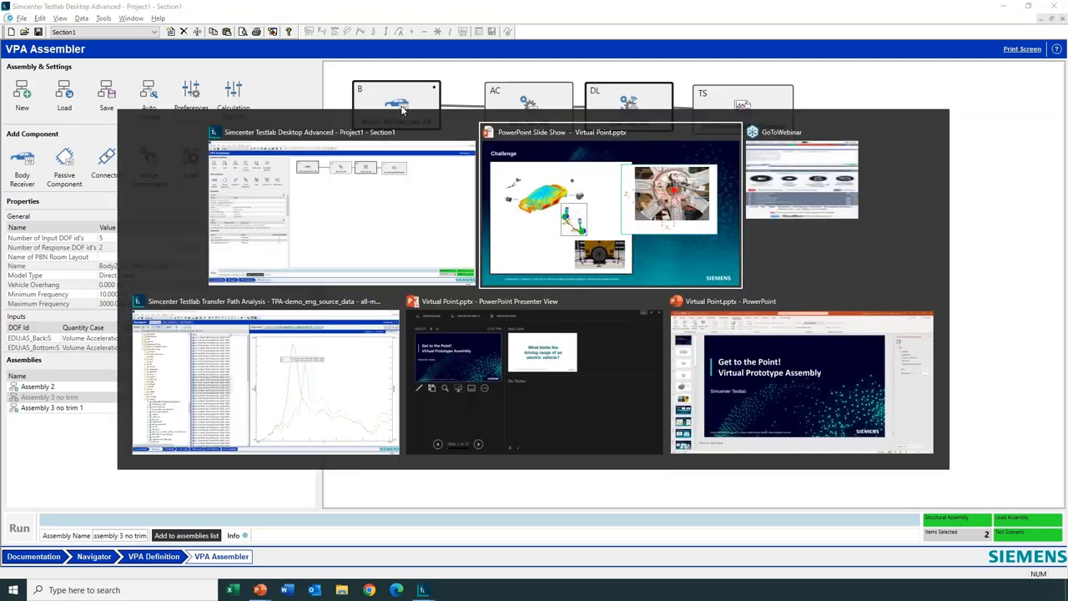
# Step: Switch back to the PowerPoint slide show with Alt+Tab
pyautogui.hotkey('alt', 'Tab')
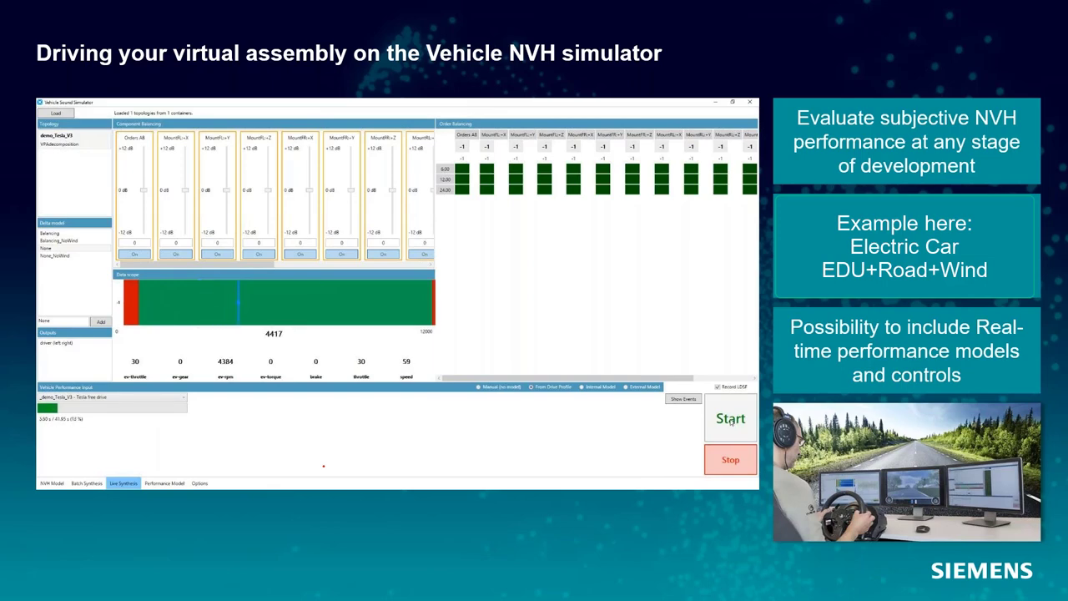
pyautogui.click(54, 233)
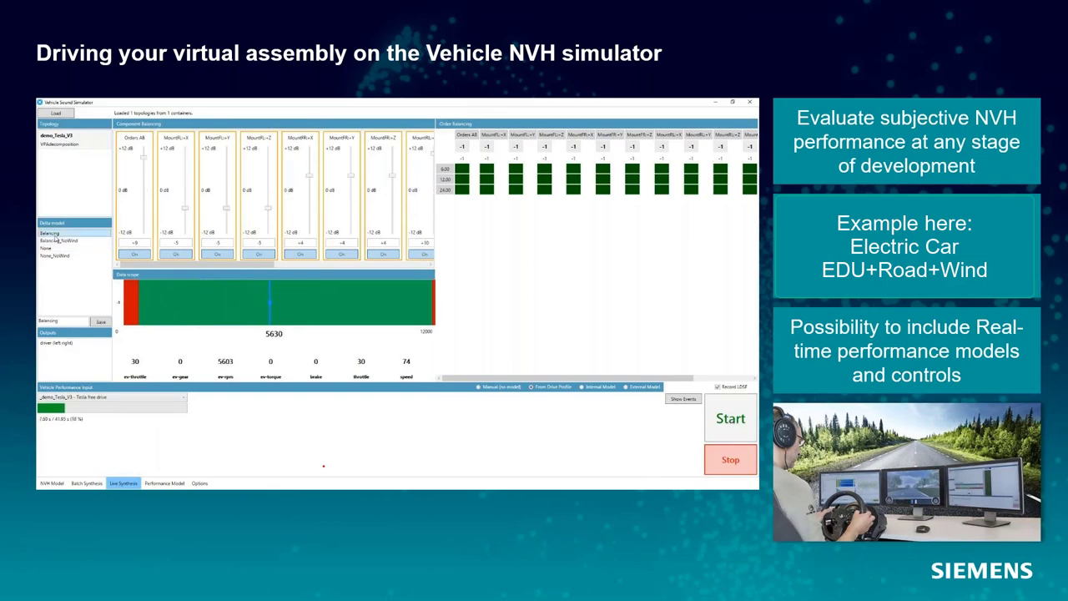
pyautogui.moveTo(226, 265); pyautogui.dragTo(186, 265)
pyautogui.click(48, 248)
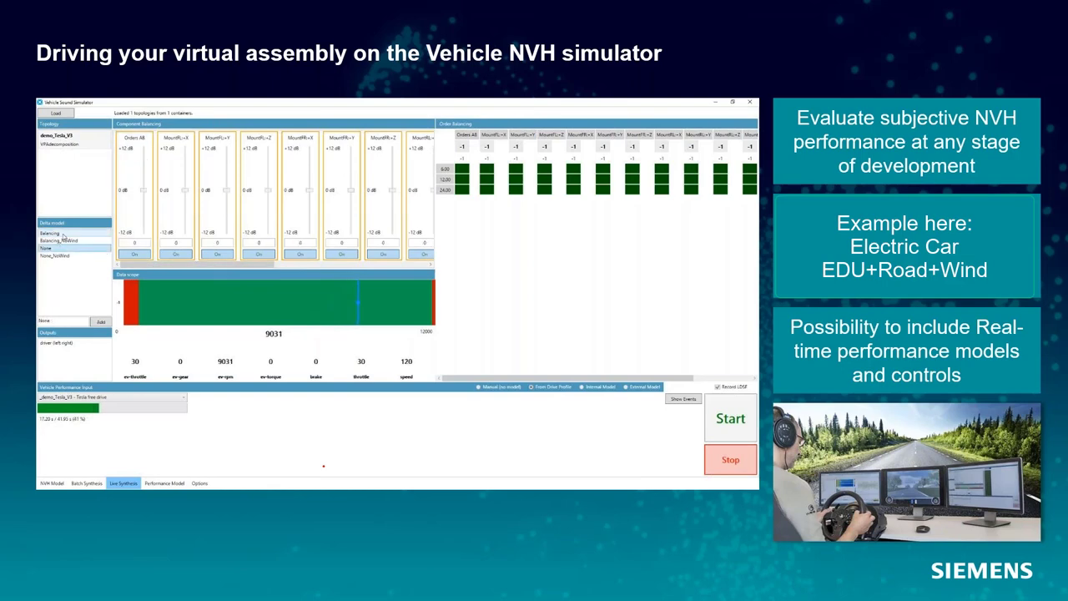
pyautogui.click(61, 233)
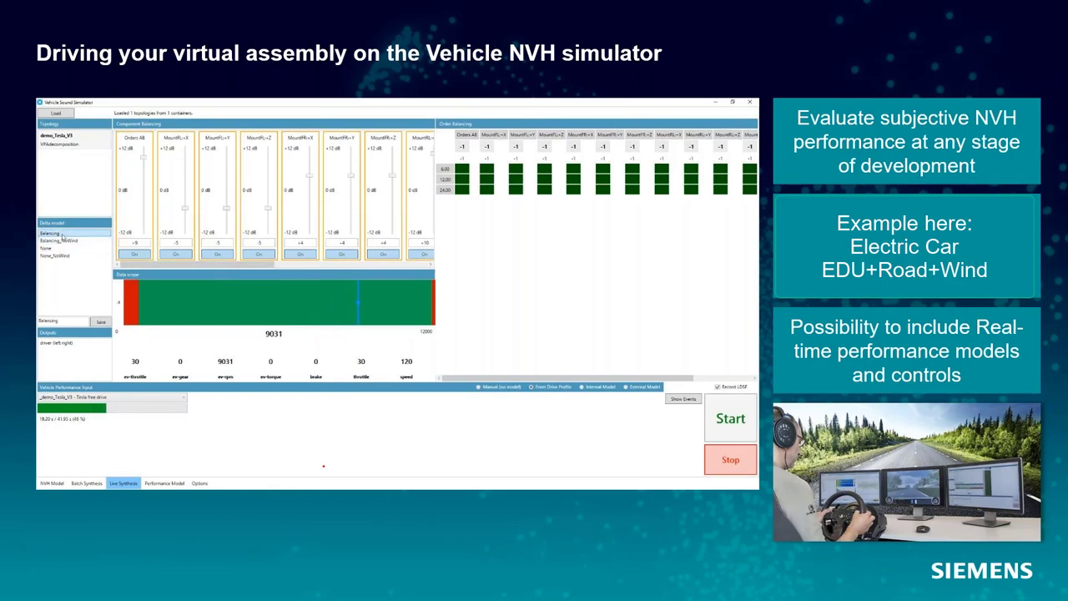
pyautogui.click(61, 241)
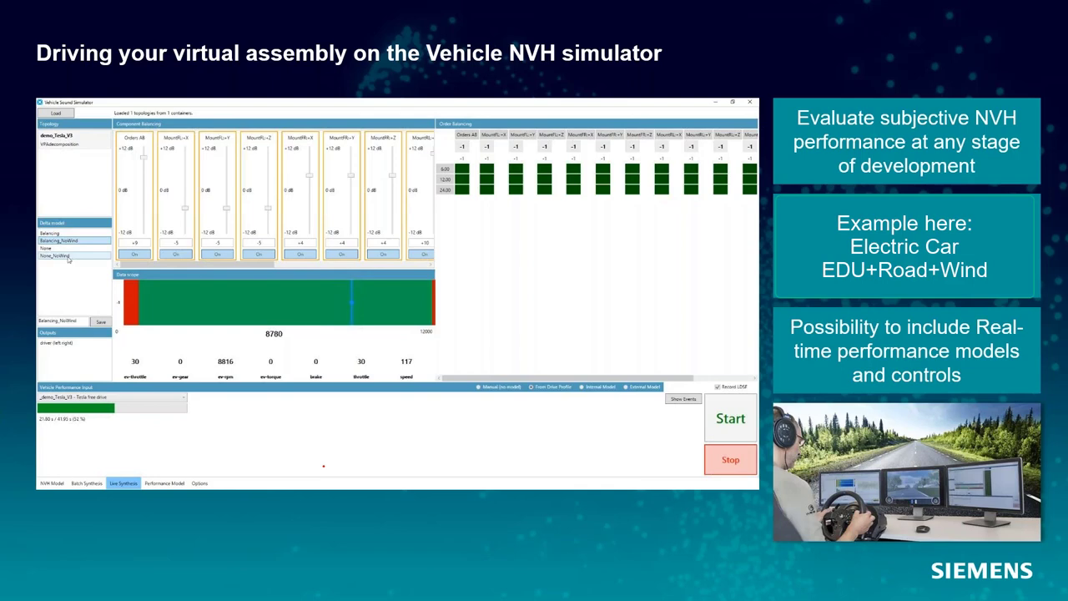
pyautogui.click(70, 255)
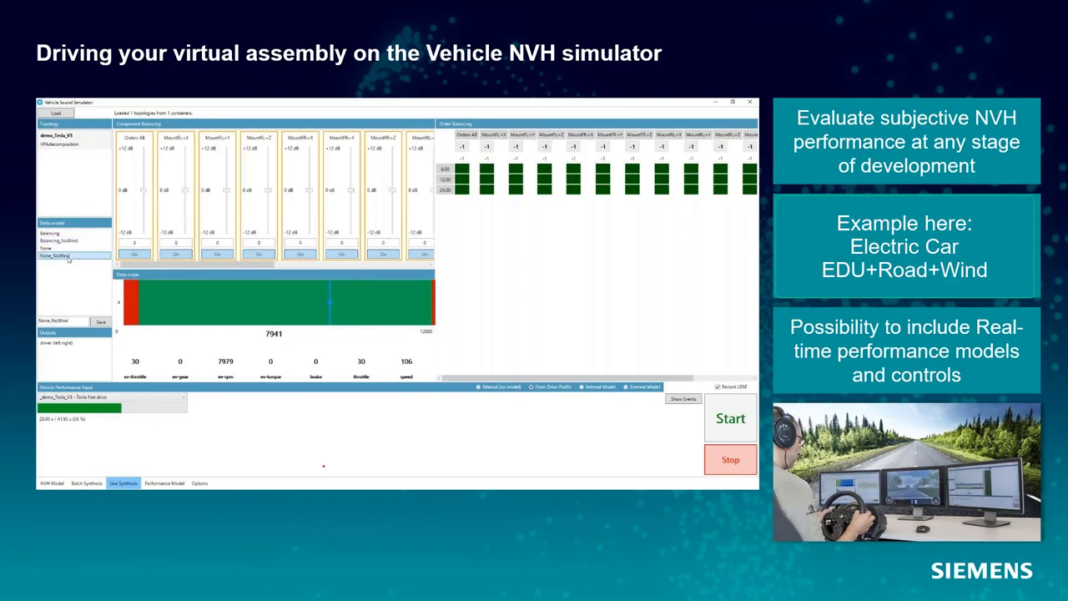
pyautogui.click(64, 241)
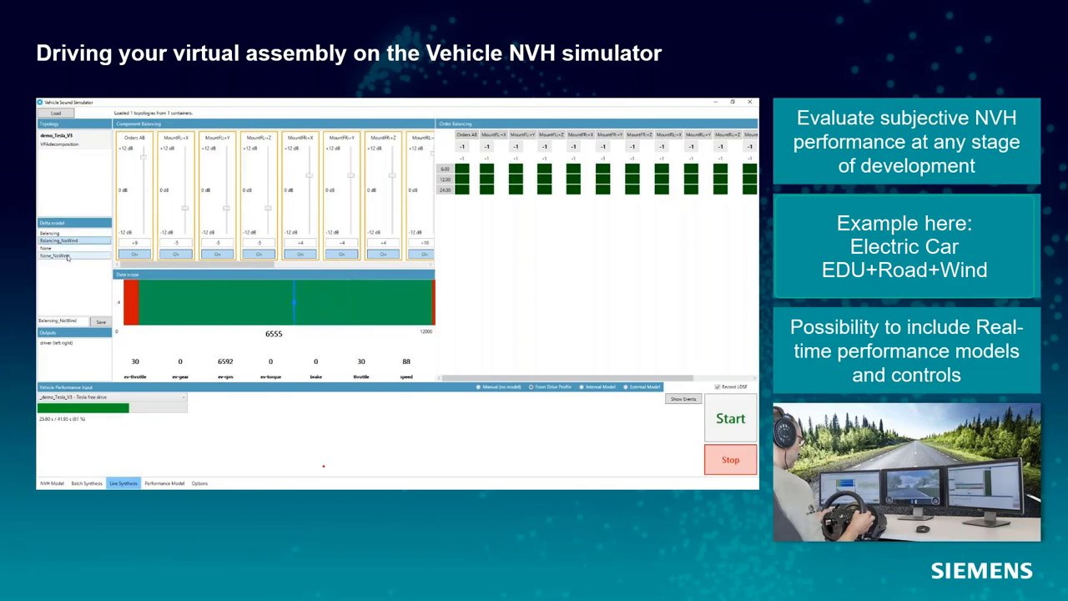